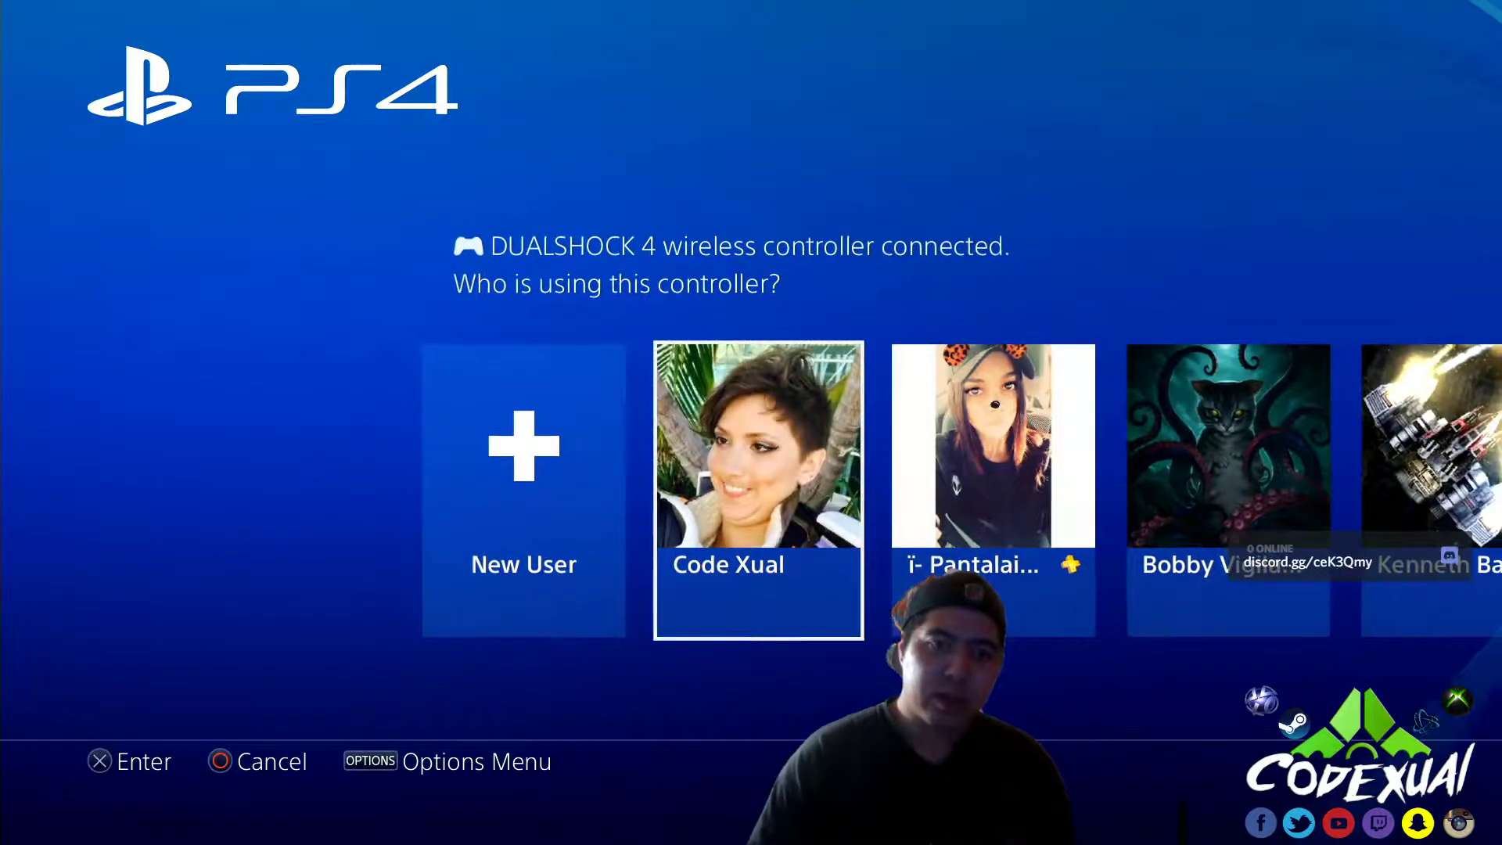
Assign the controller to the first existing user profile and open the console's Settings
key("Return")
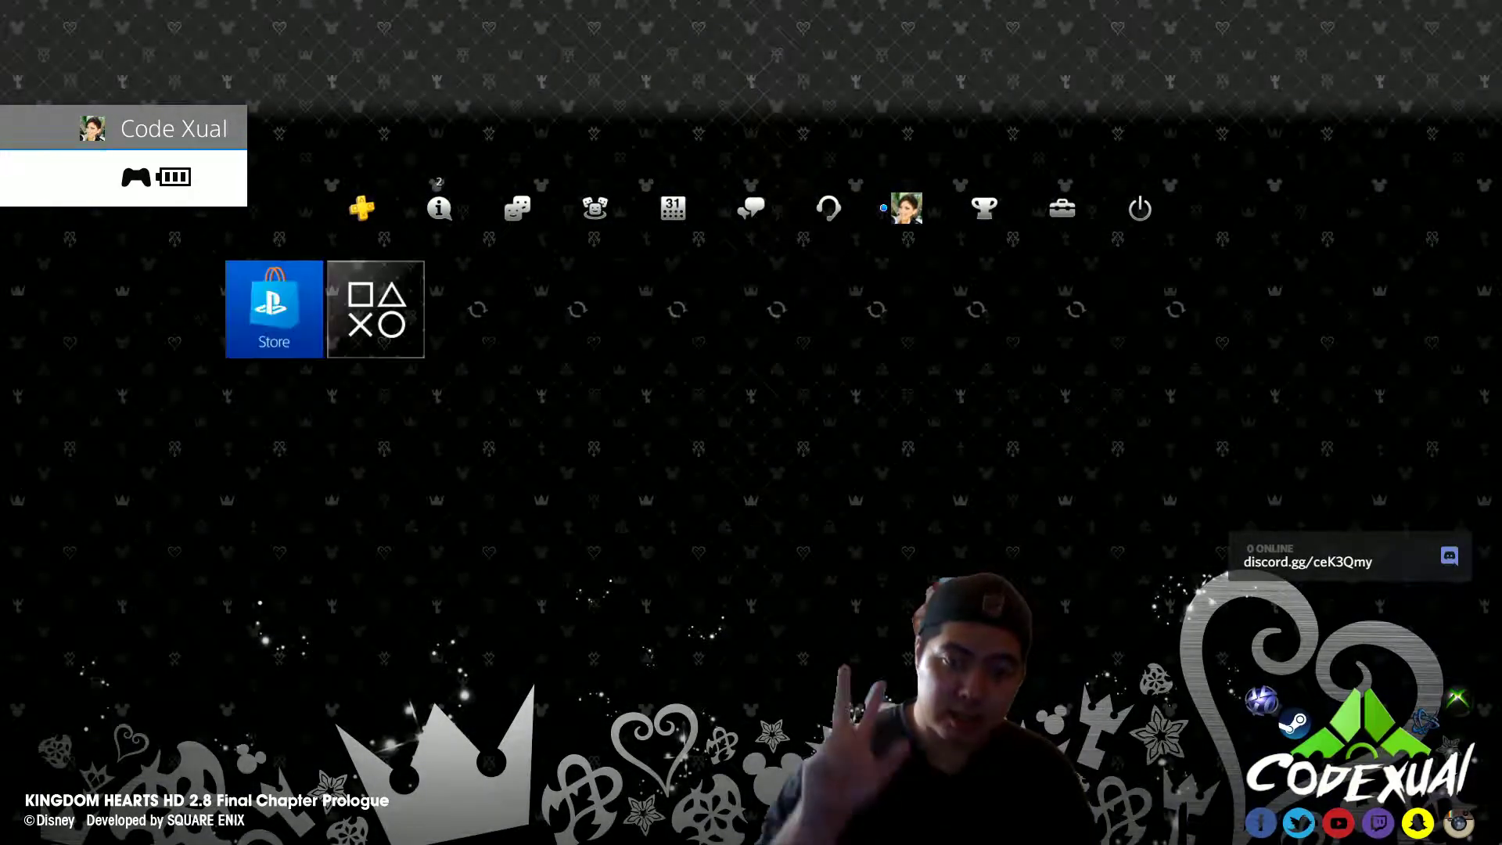
key("Up")
key("Right")
key("Right")
key("Right")
key("Right")
key("Right")
key("Right")
key("Right")
key("Right")
key("Right")
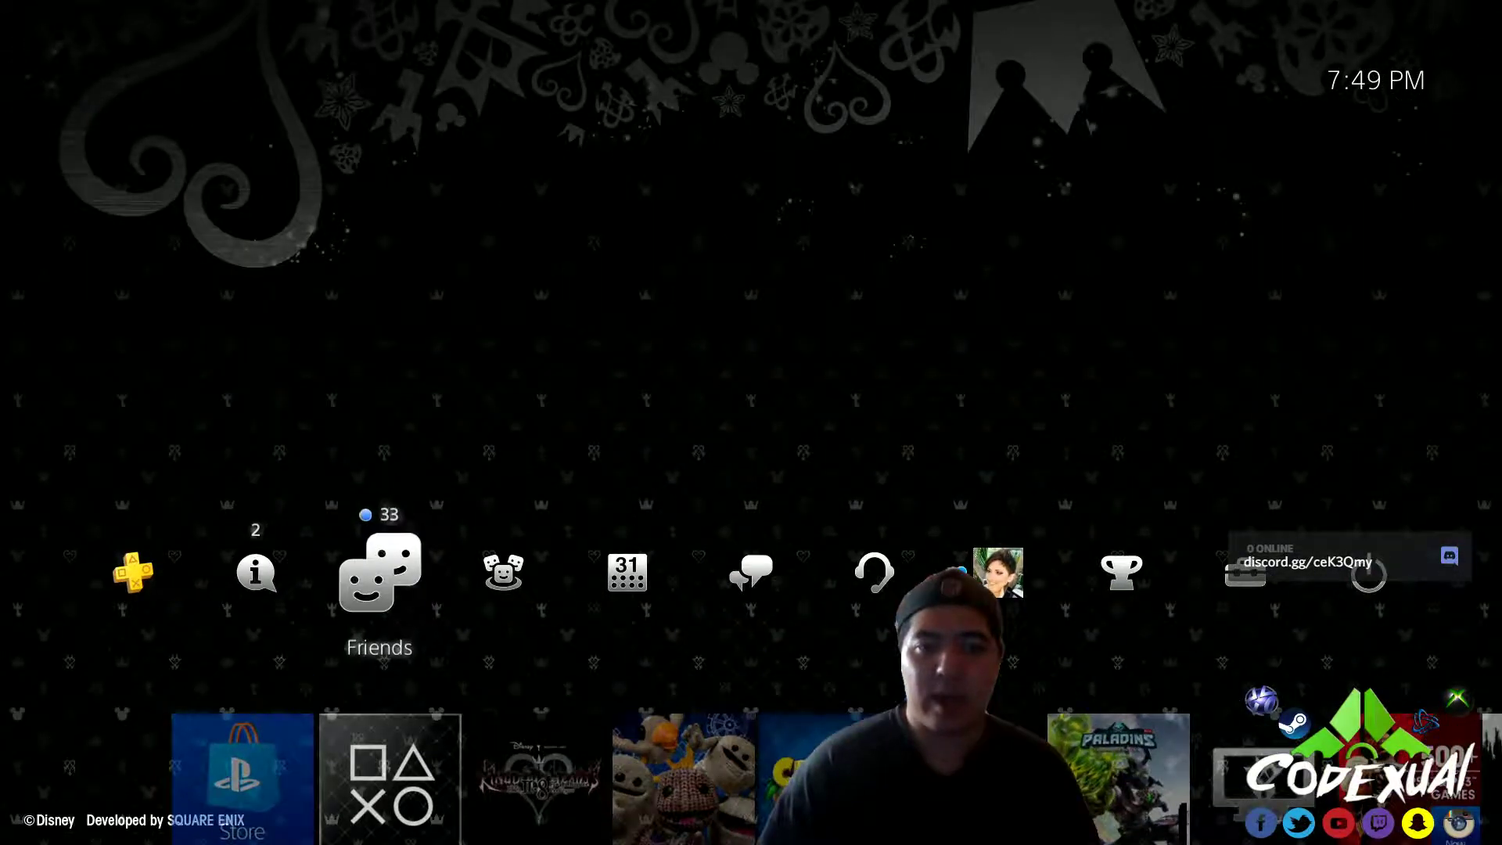
key("Left")
key("Left")
key("Right")
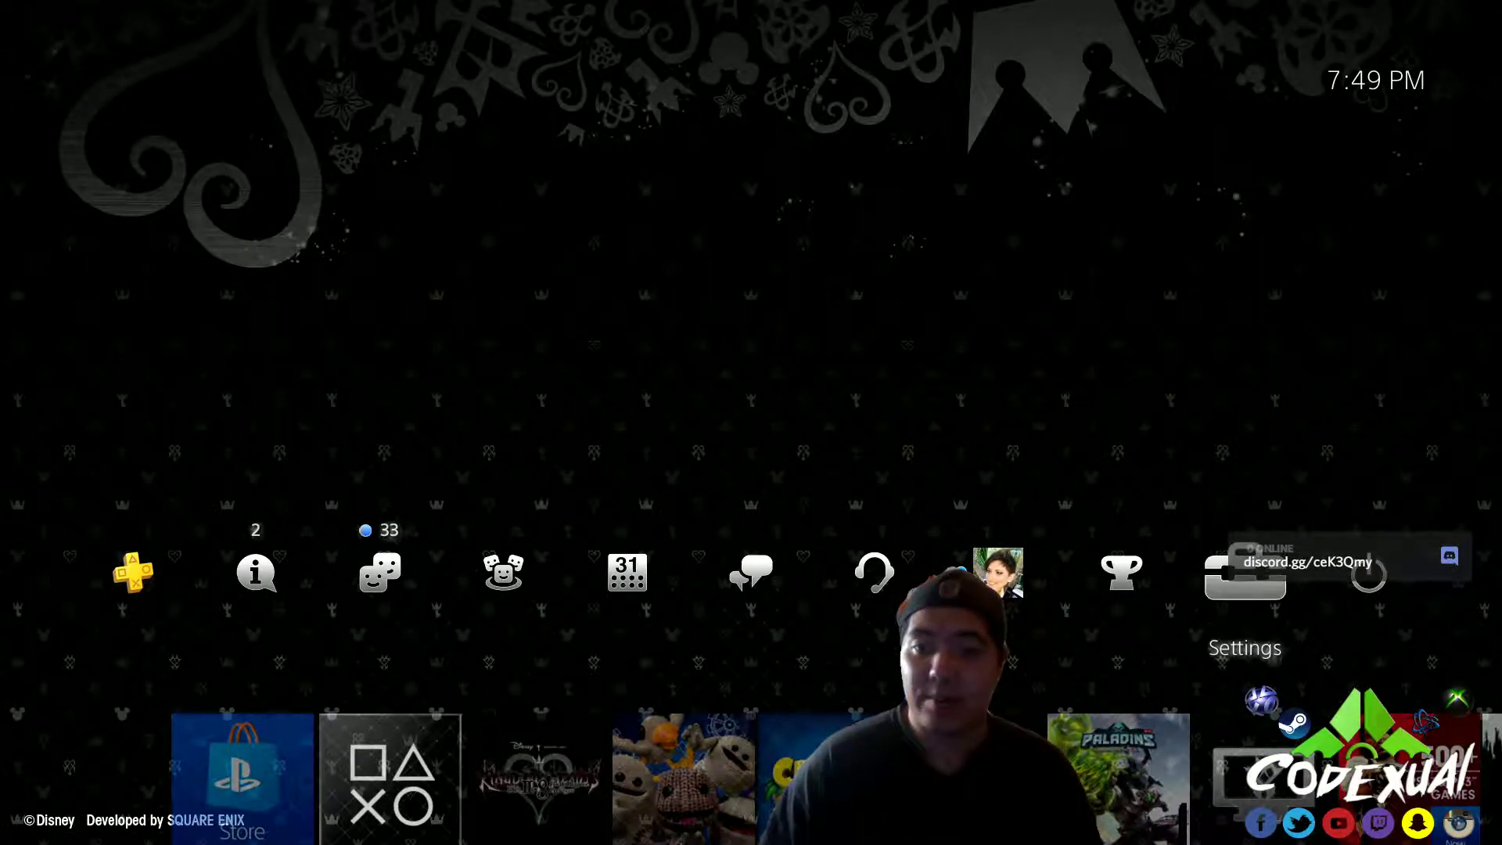
key("Return")
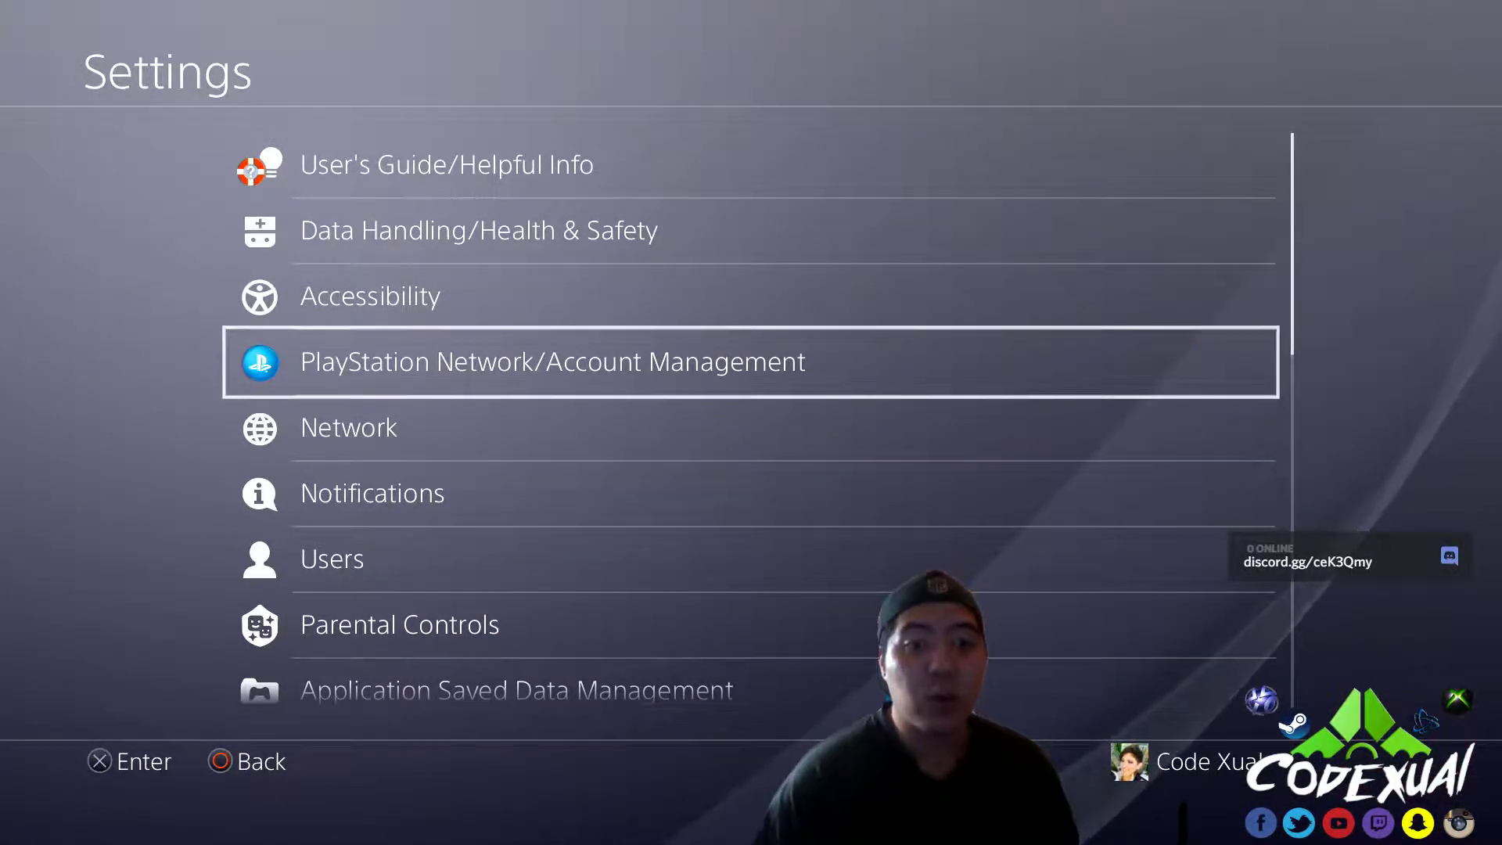
Check the Activate as Your Primary PS4 options under PlayStation Network/Account Management
key("Return")
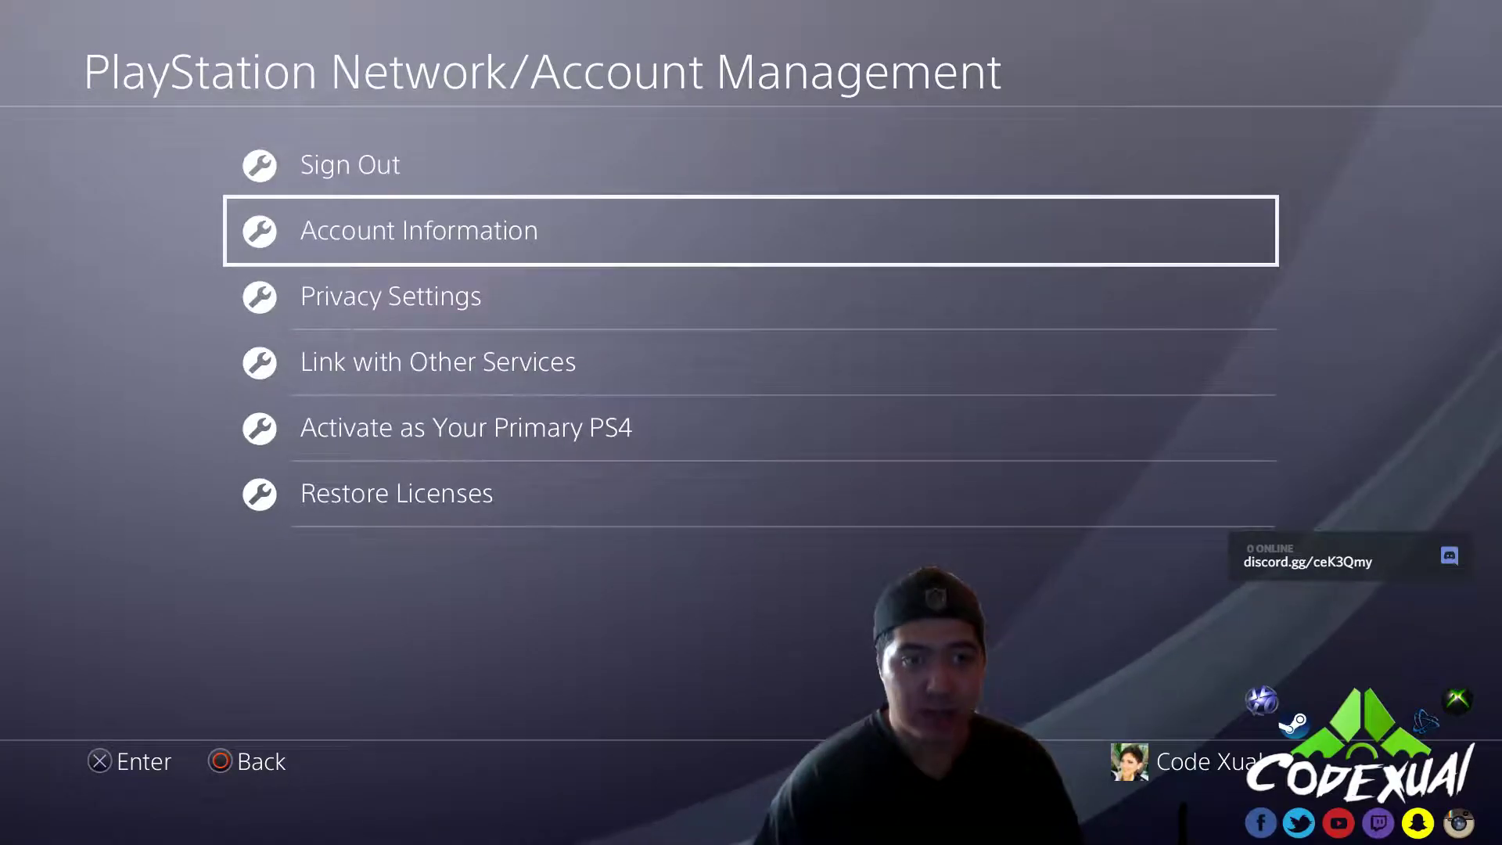
key("Down")
key("Down")
key("Down")
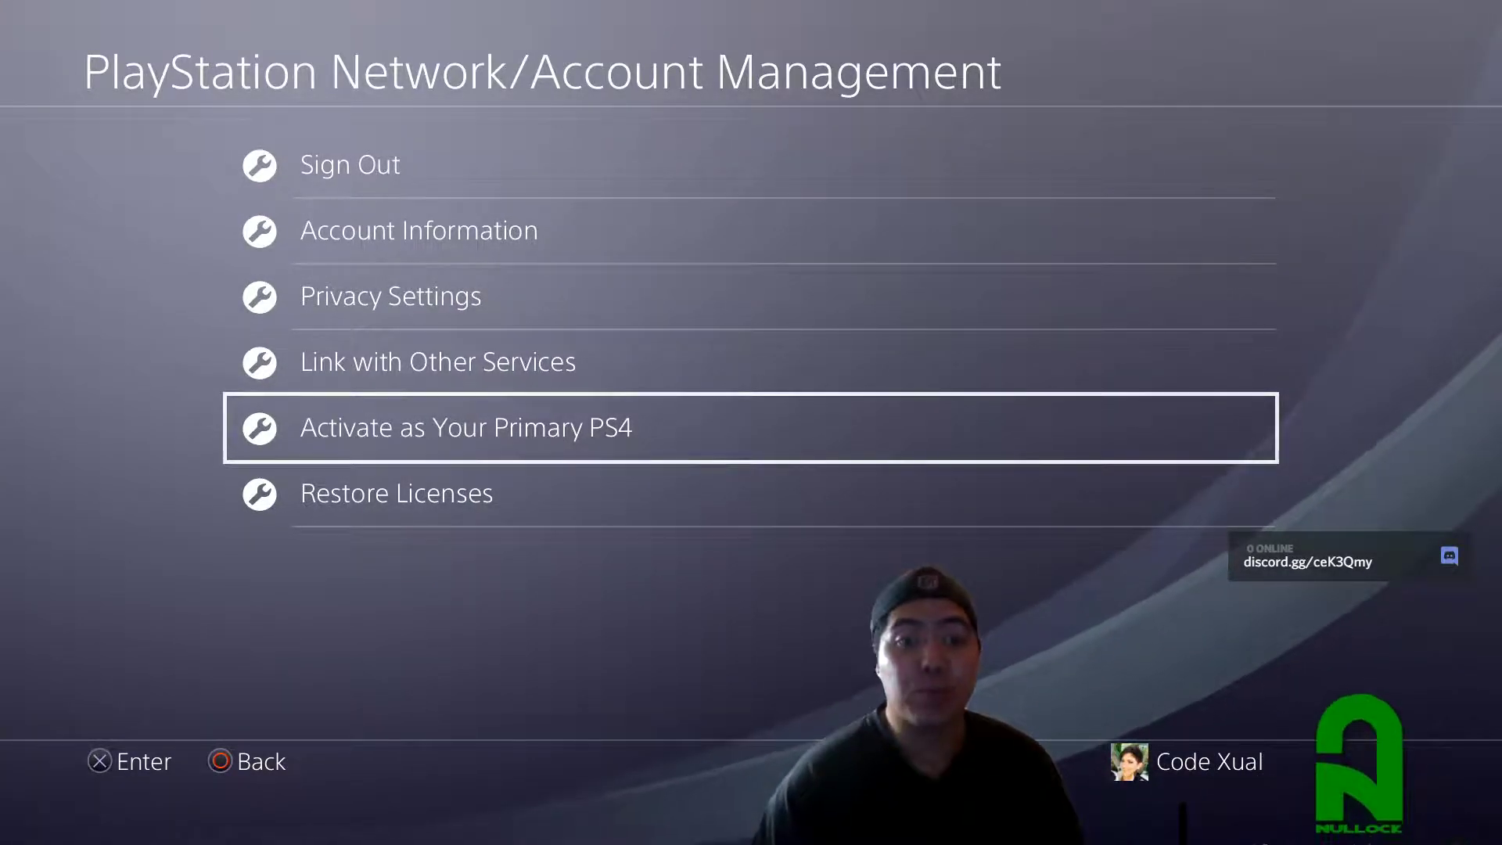
key("Return")
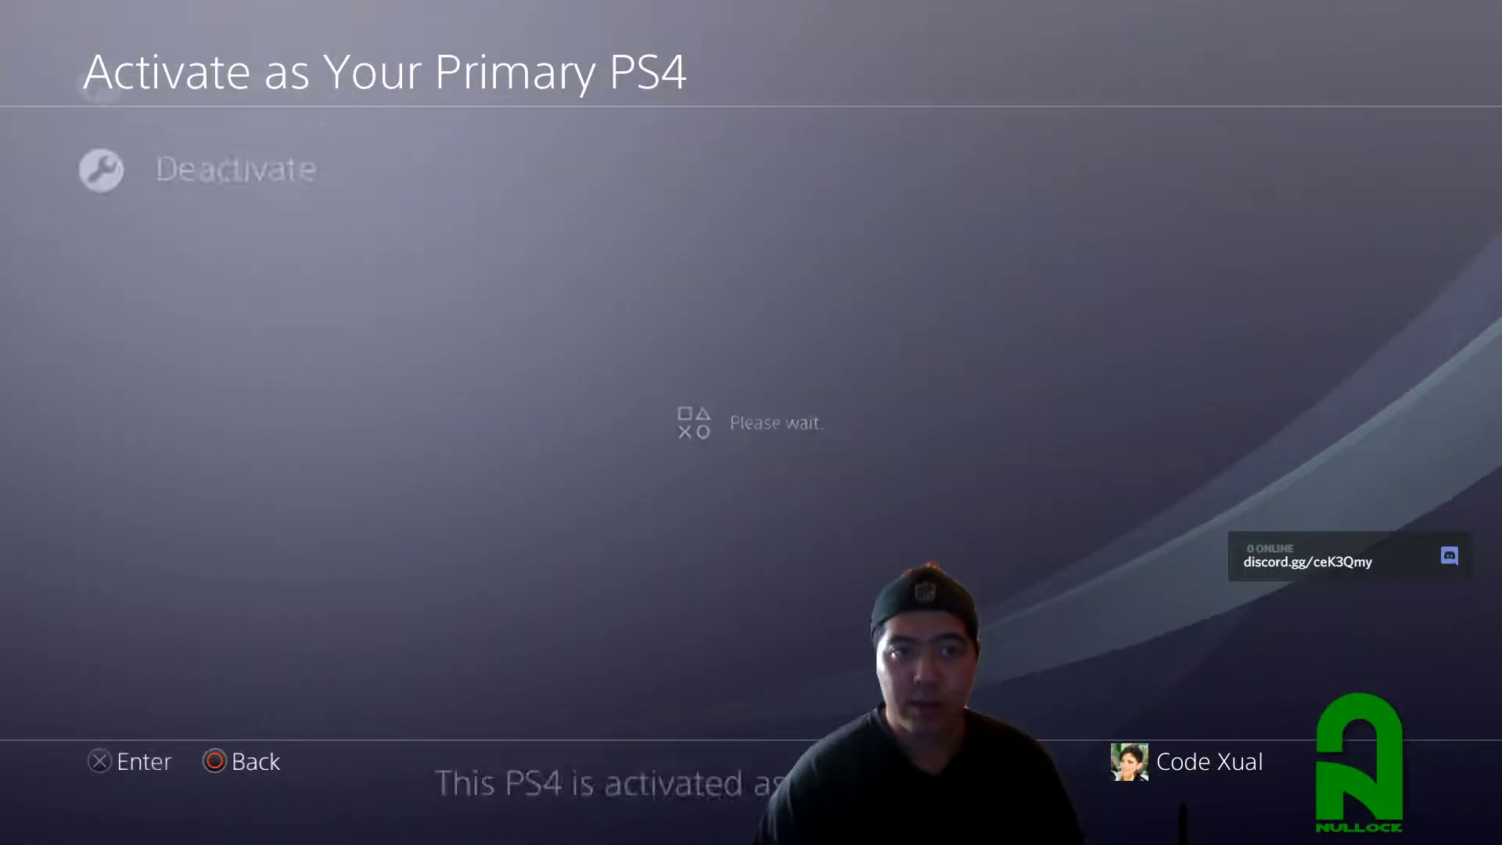
key("Down")
key("Up")
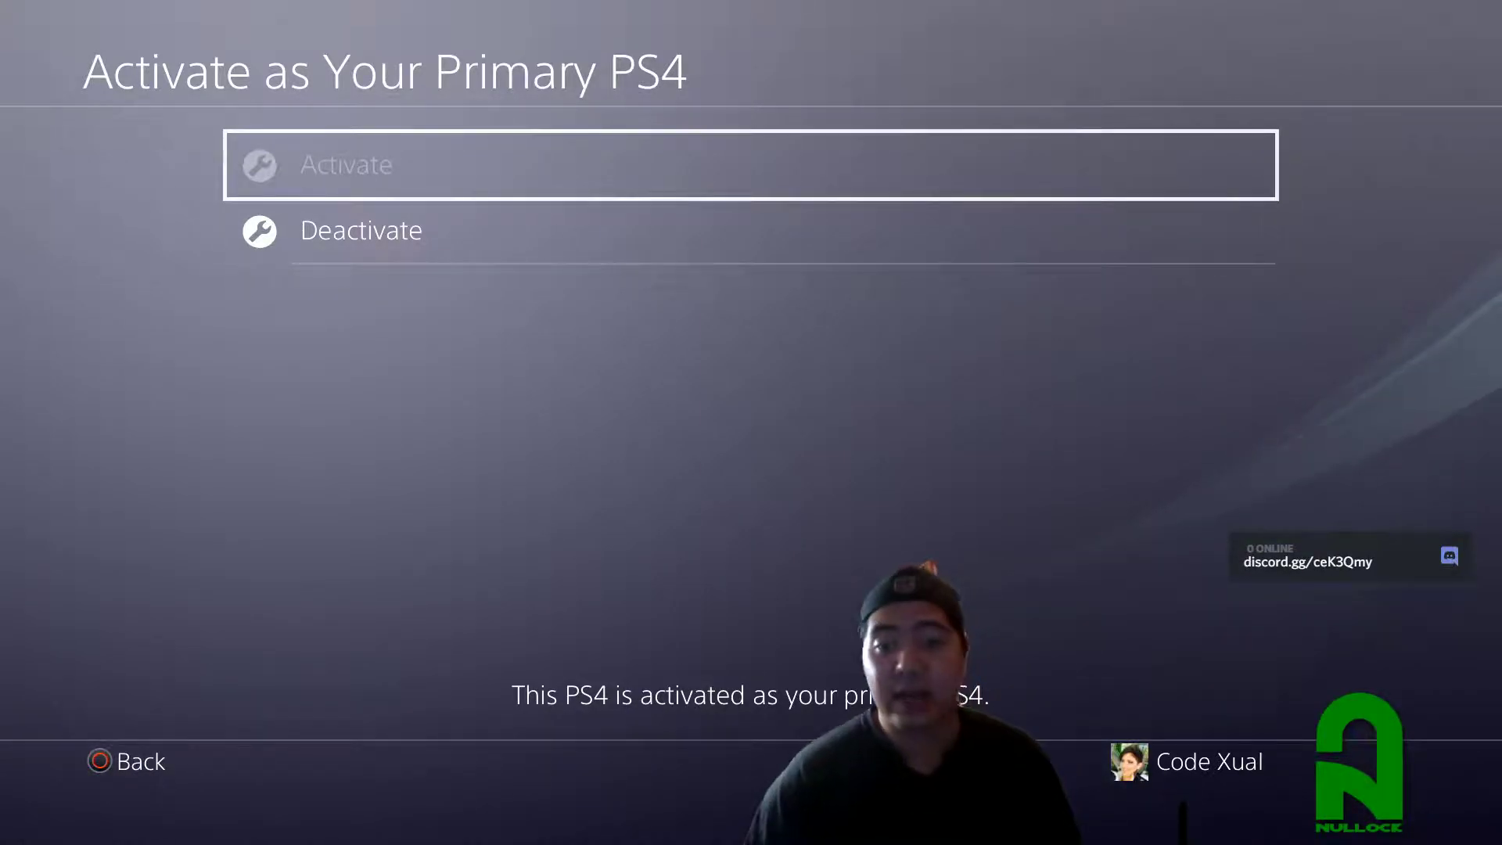
Return to Settings and check Enable Remote Play and Connect Directly with PS Vita/PS TV in Remote Play Connection Settings
key("Escape")
key("Escape")
key("Down")
key("Down")
key("Down")
key("Down")
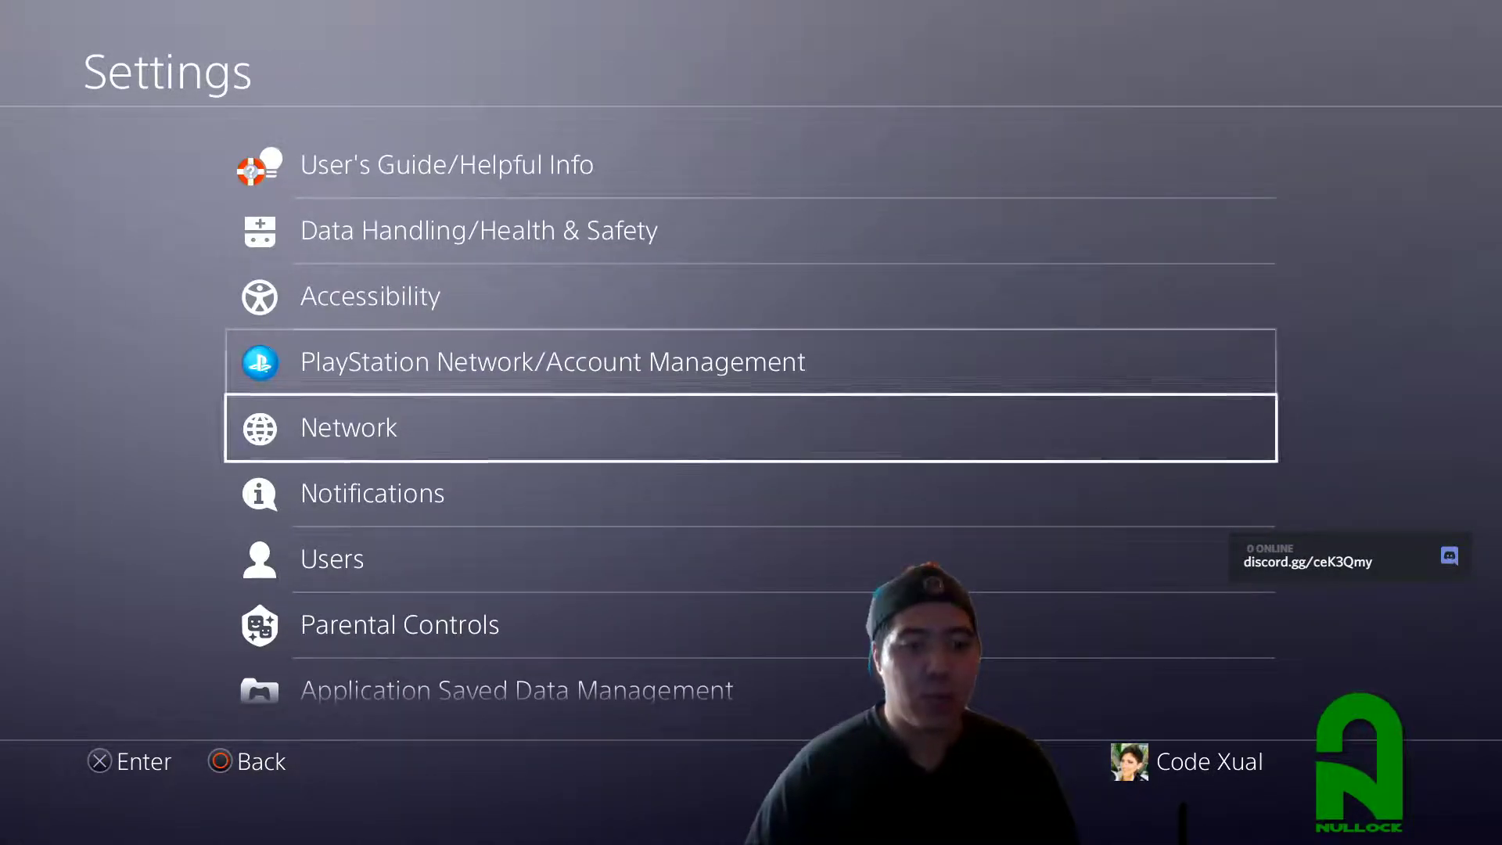
key("Down")
key("Down")
key("Down")
key("Down")
key("Down")
key("Down")
key("Down")
key("Down")
key("Down")
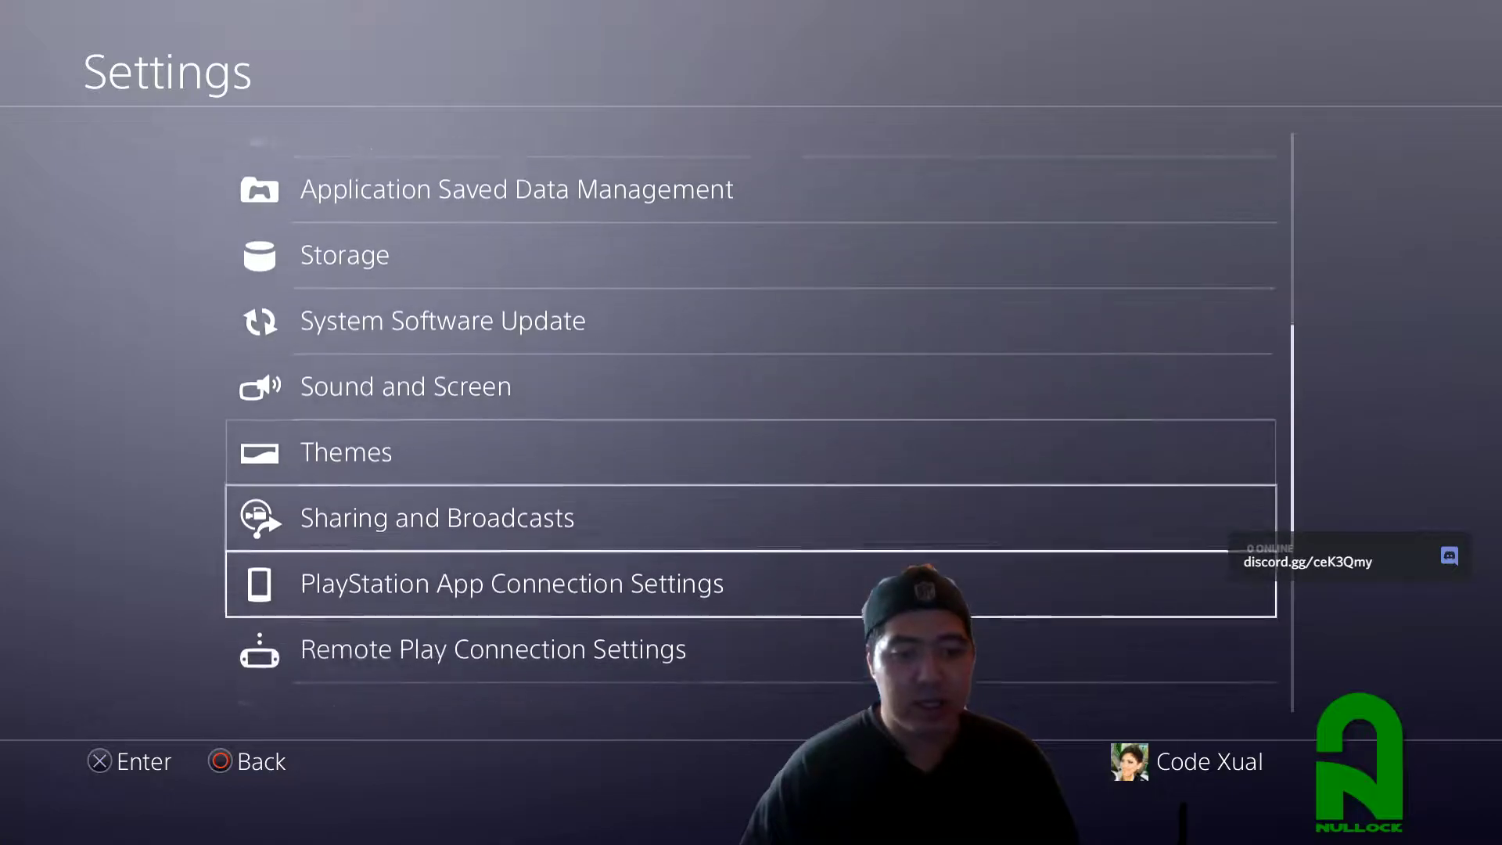
key("Up")
key("Up")
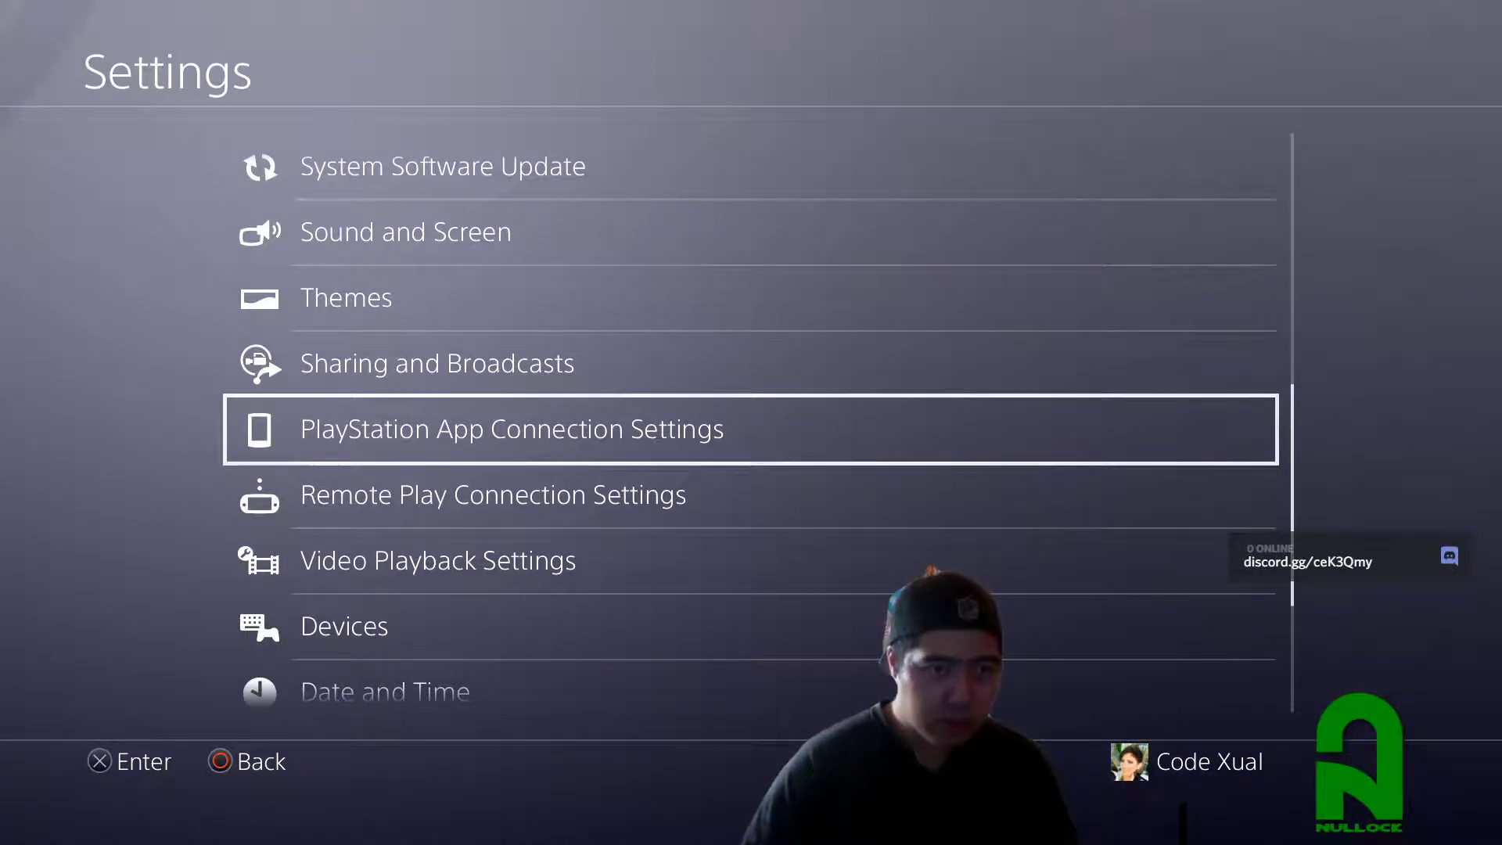
key("Down")
key("Return")
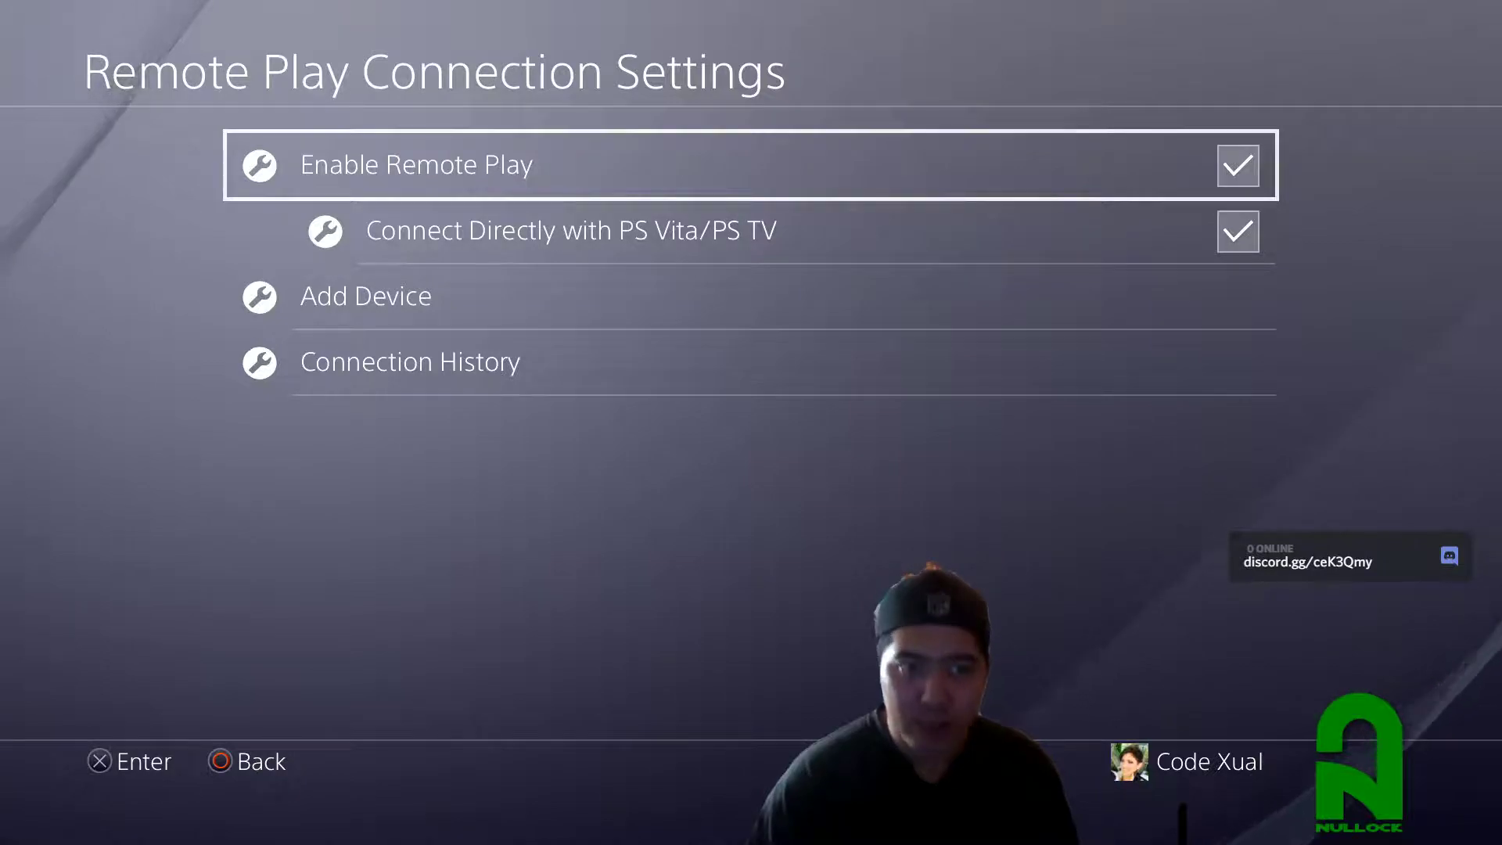
key("Down")
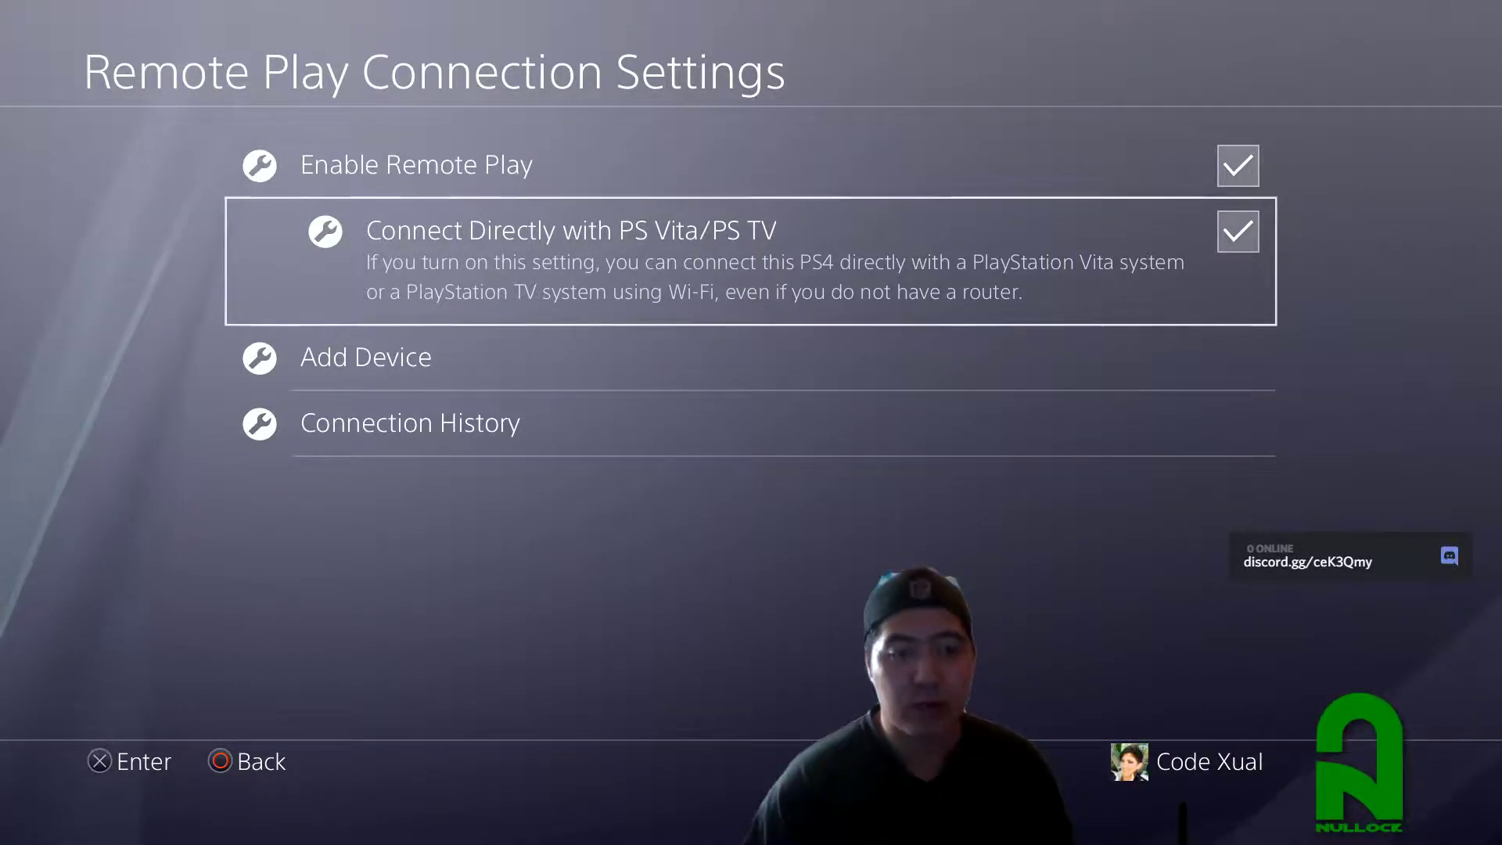
Return to the main Settings list and open Power Save Settings to find the rest mode features entry
key("Escape")
key("Down")
key("Down")
key("Down")
key("Down")
key("Down")
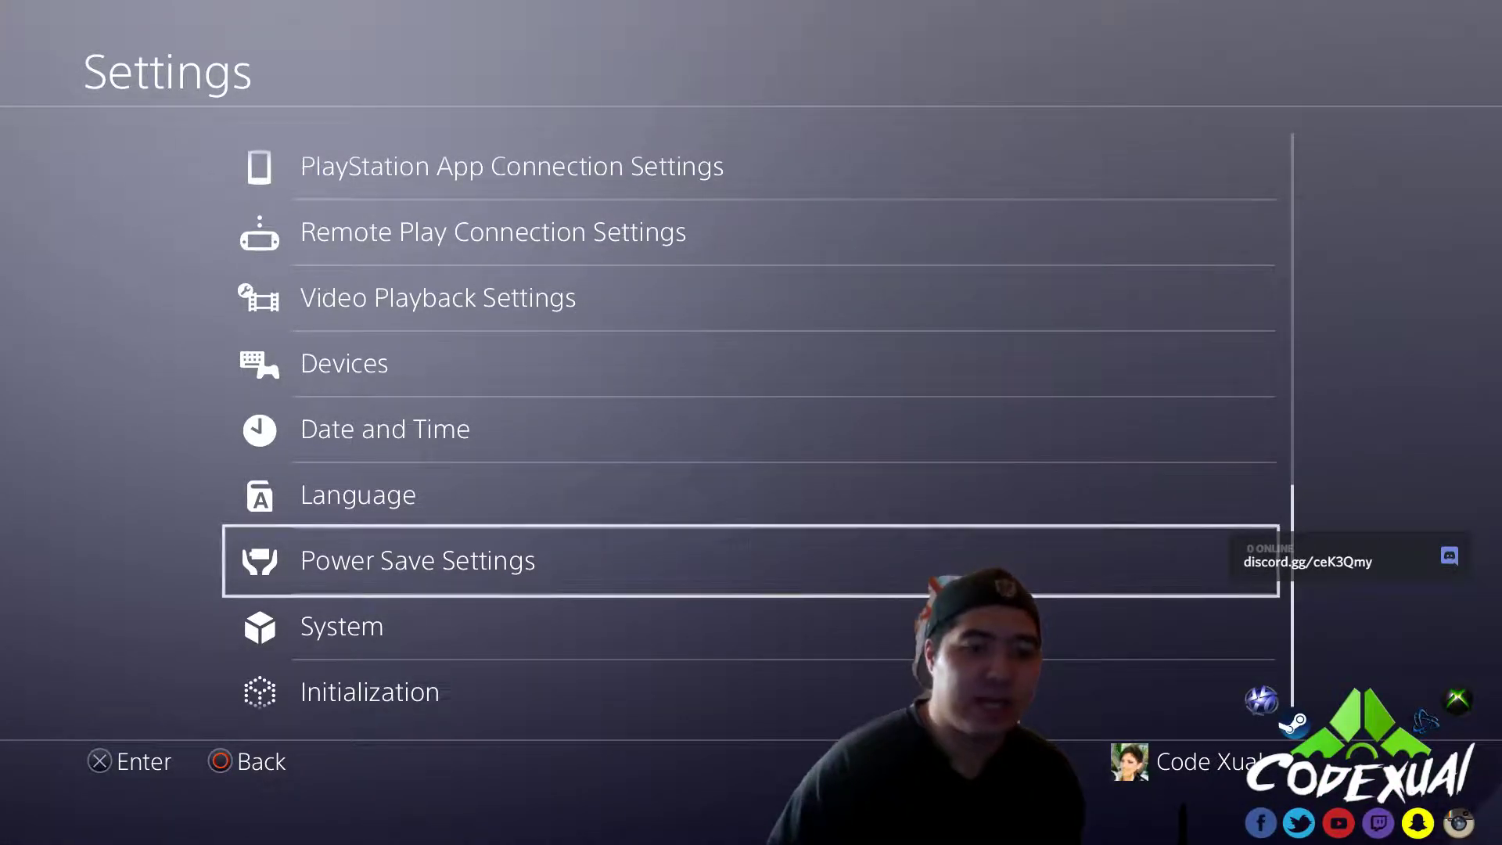
key("Return")
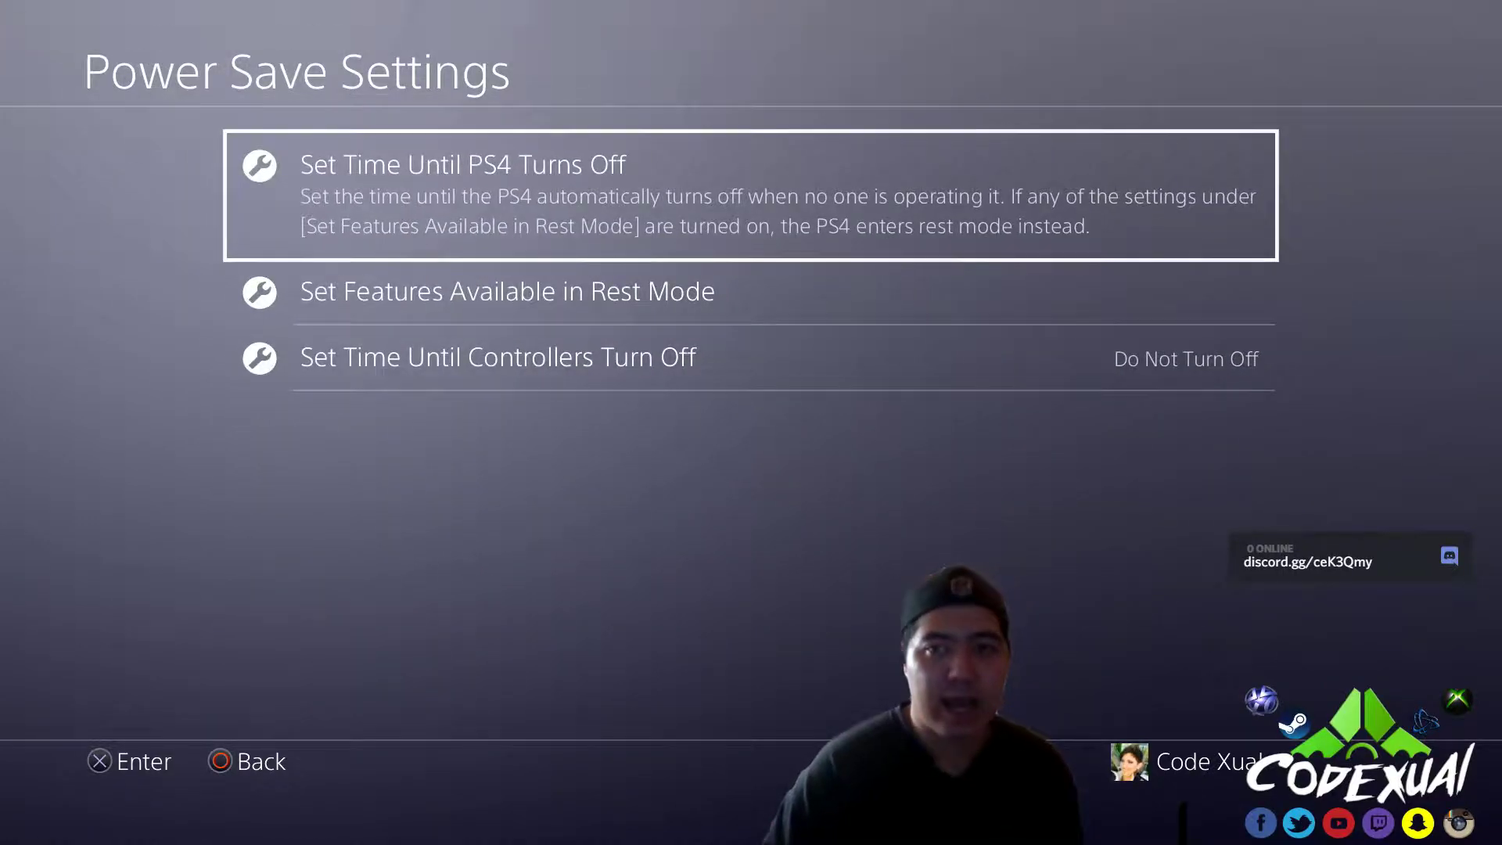
key("Down")
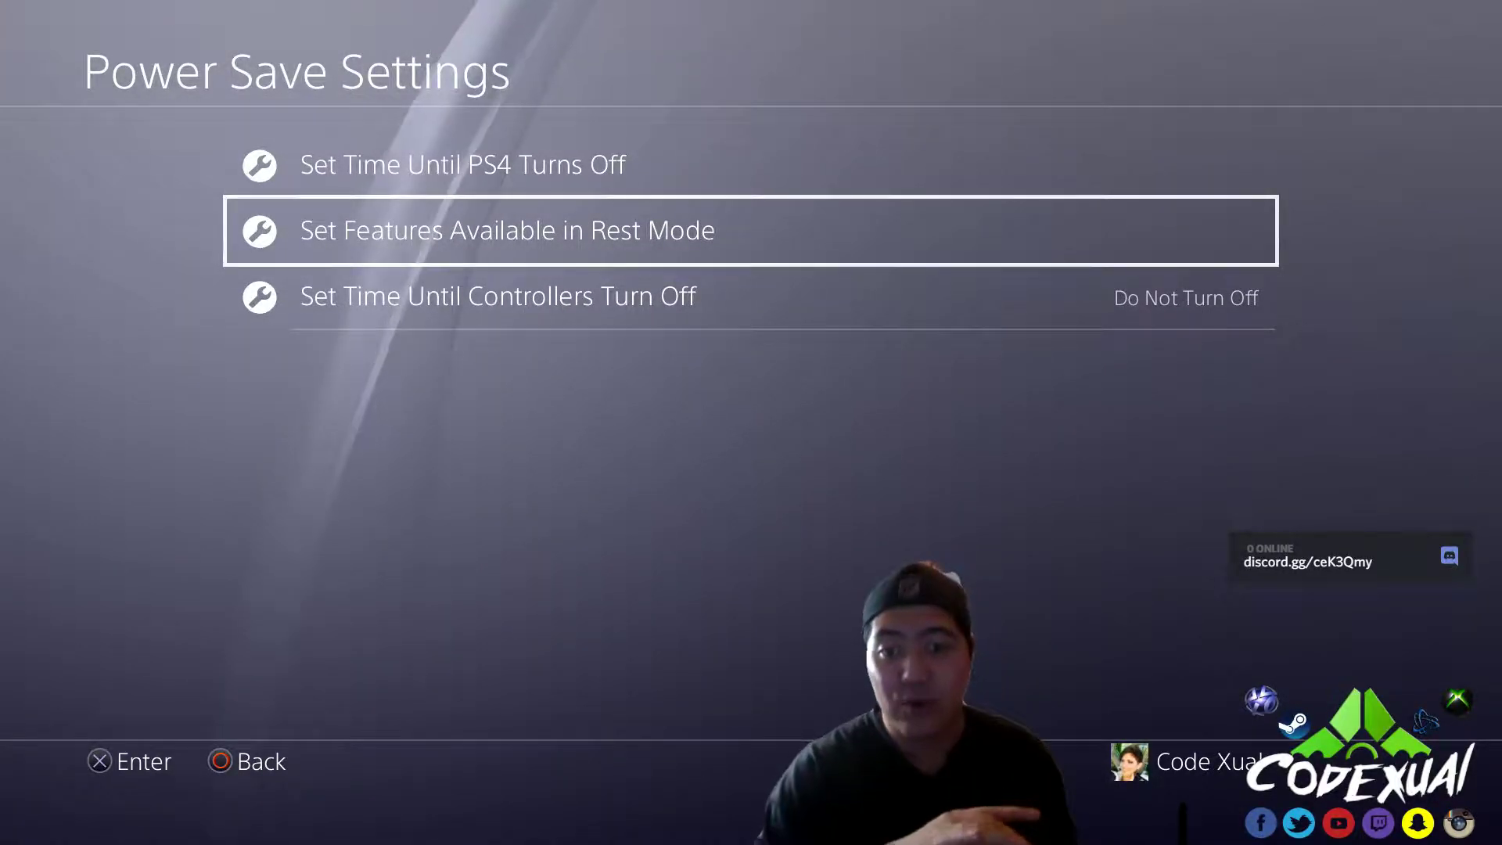
Review the USB power, Stay Connected to the Internet and Enable Turning On PS4 from Network options for rest mode, and leave the settings
key("Return")
key("Down")
key("Down")
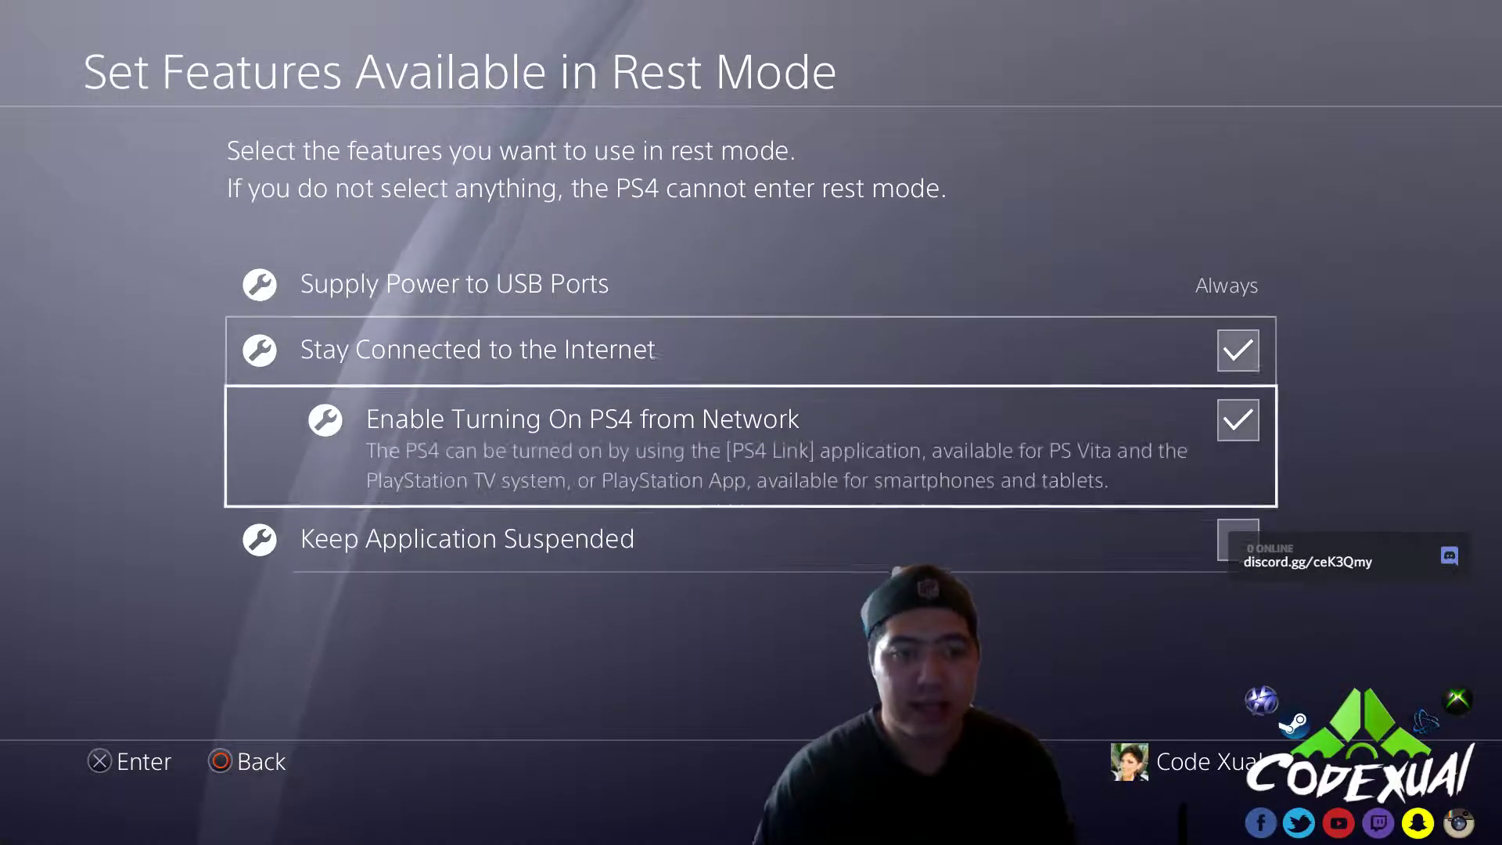
key("Up")
key("Down")
key("Up")
key("Up")
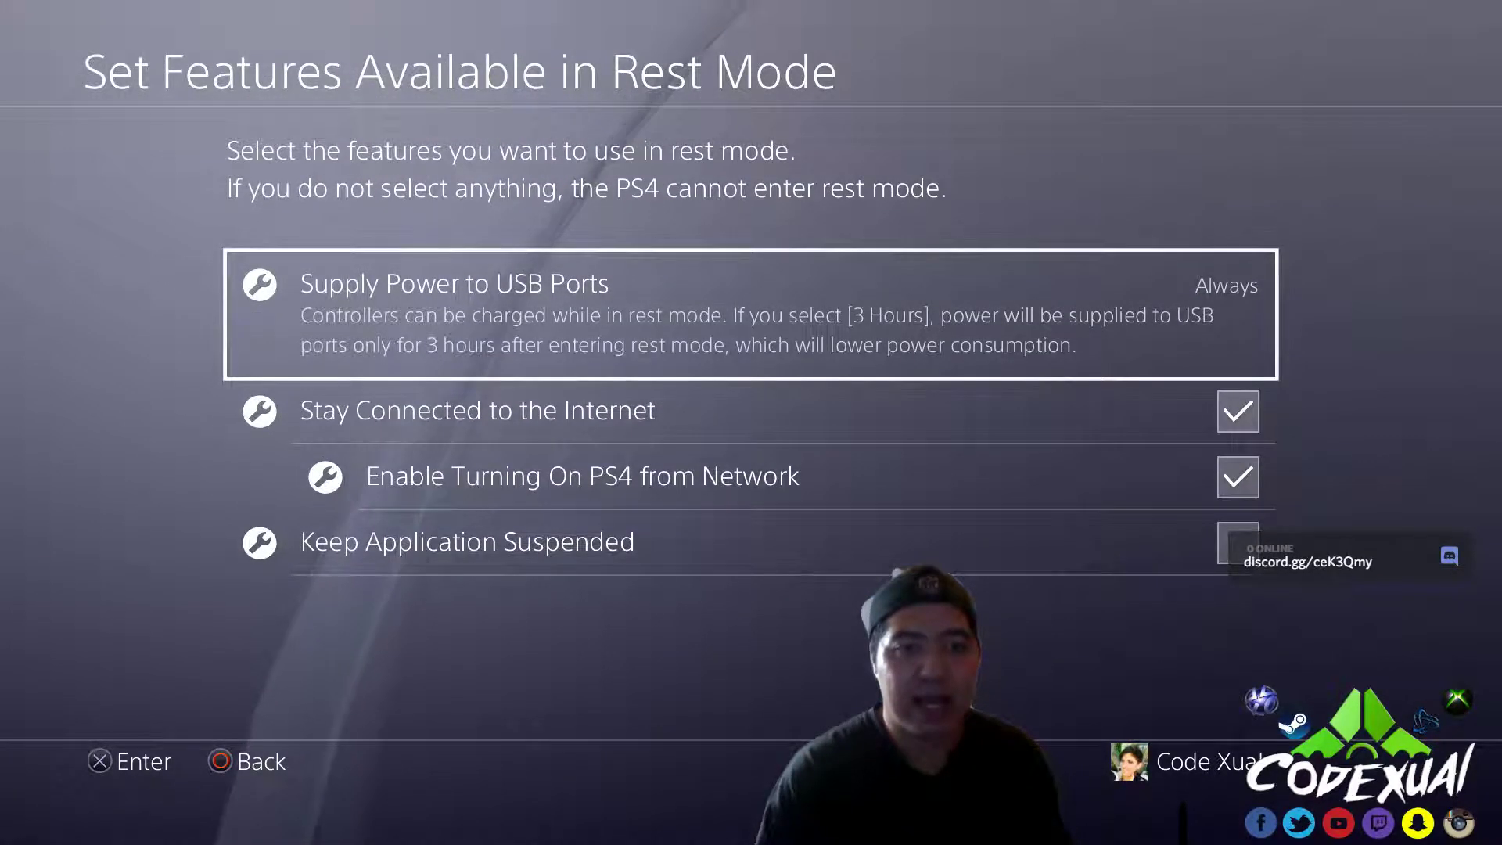
key("Return")
key("Escape")
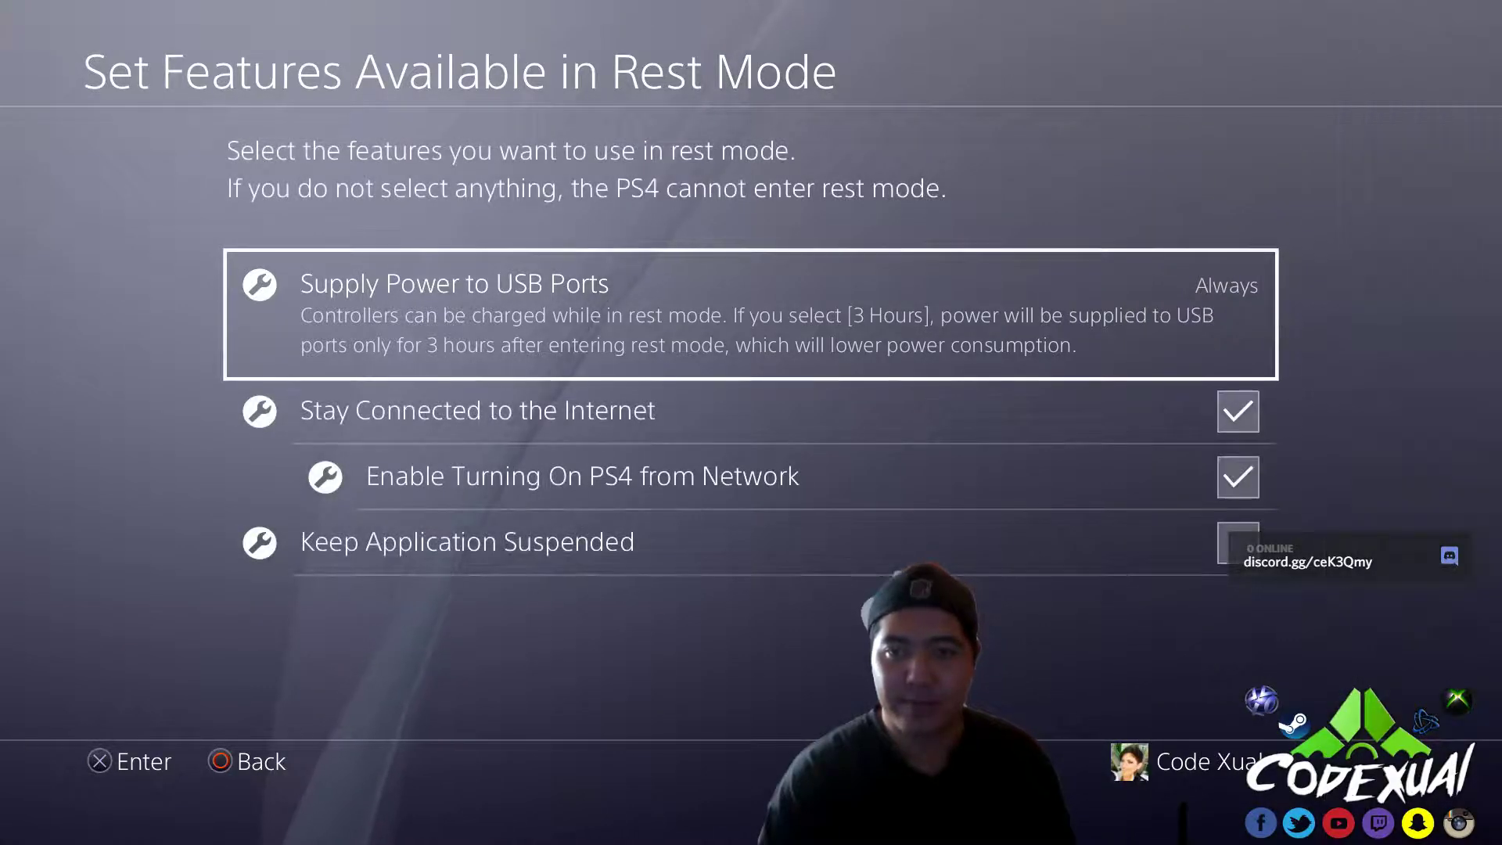
key("Escape")
key("Escape")
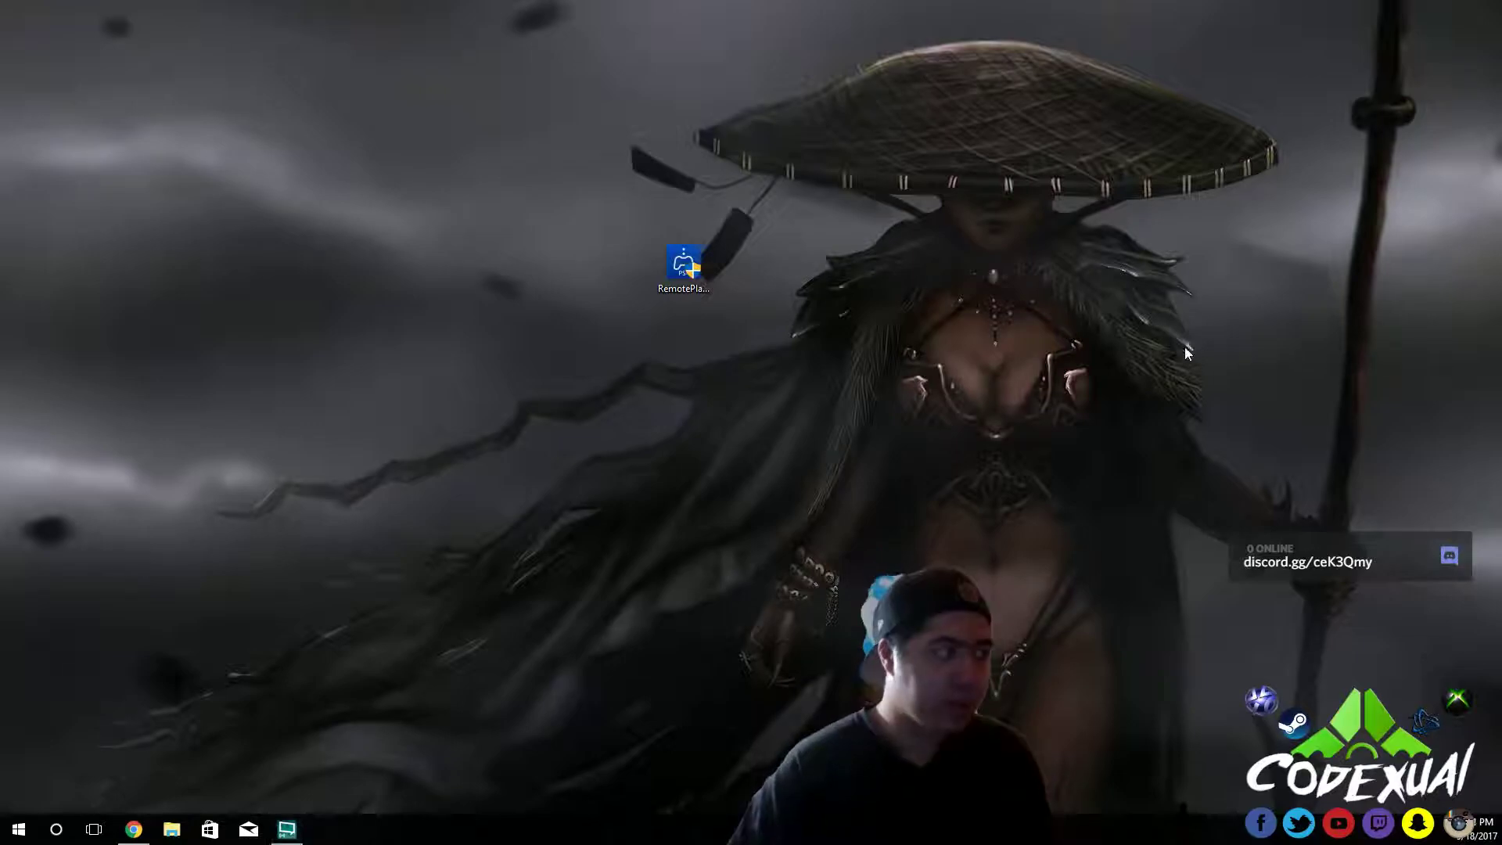
Bring the Chrome window with the PS4 Remote Play download page onto the Windows desktop and maximize it
left_click_drag(856, 352, 611, 175)
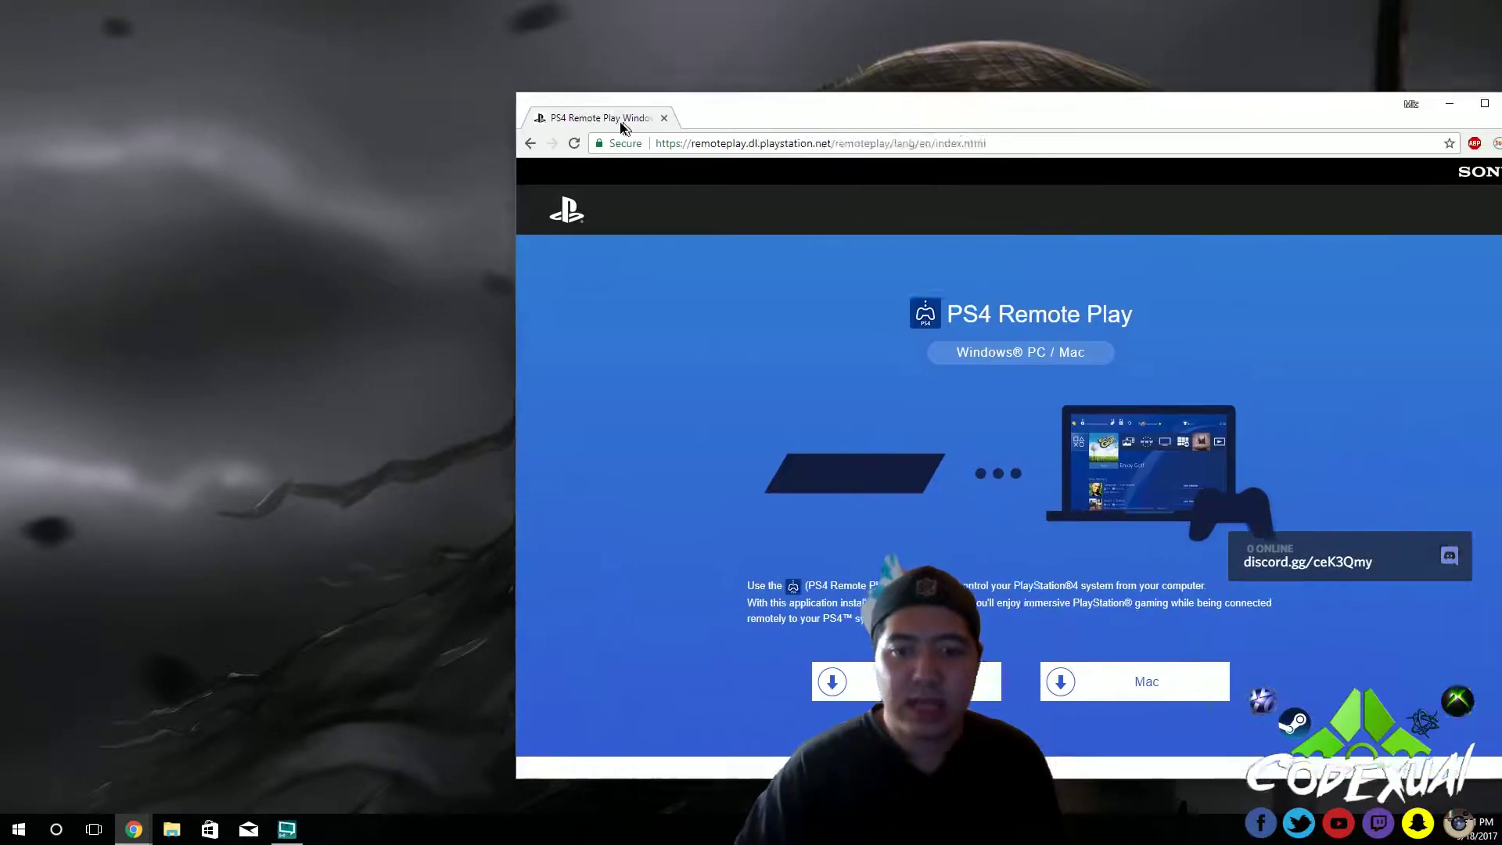
left_click_drag(621, 123, 147, 49)
double_click(147, 50)
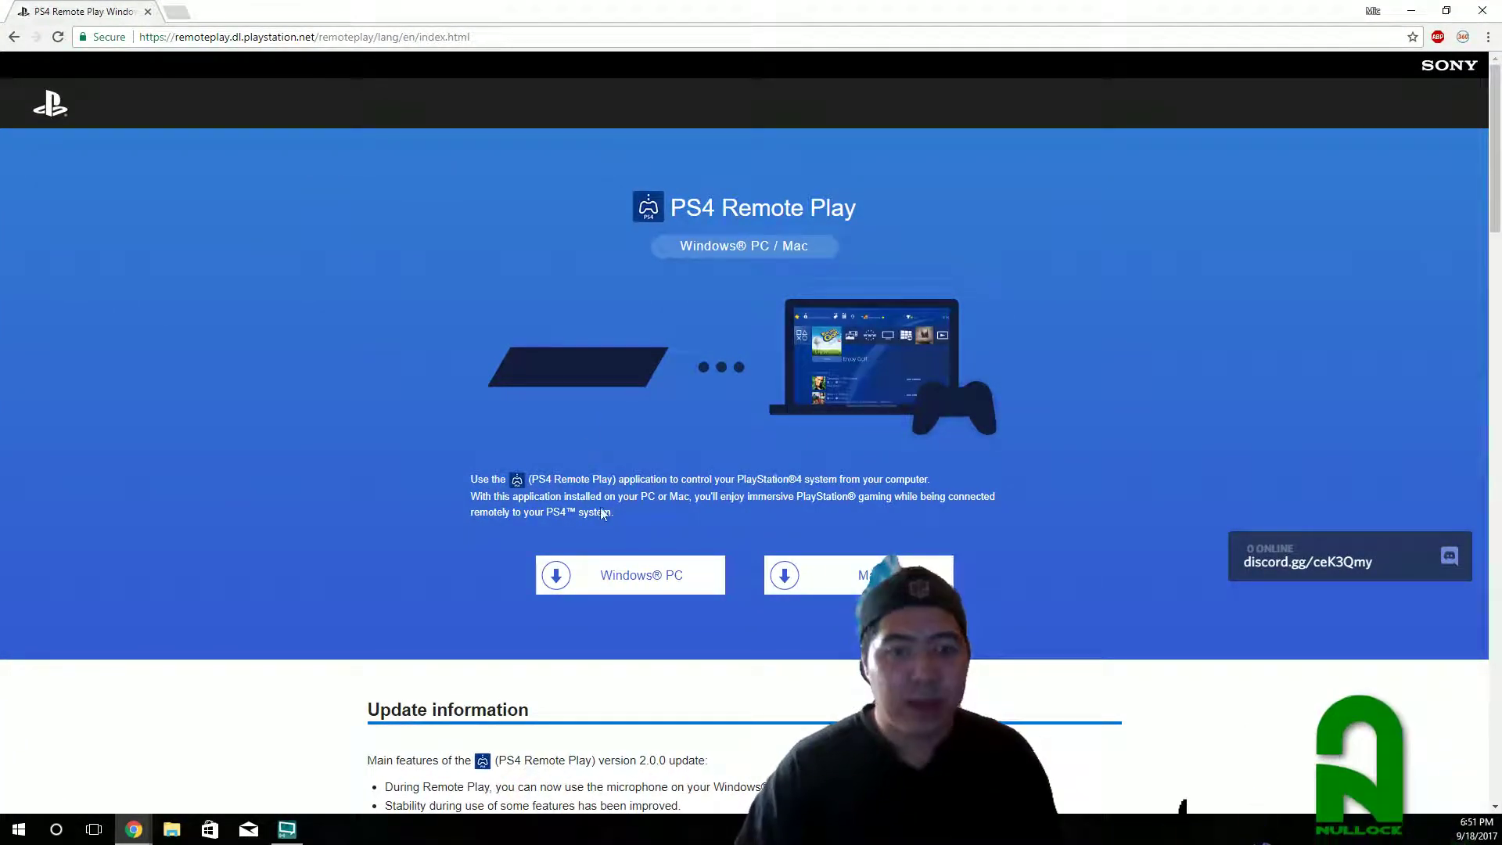
Read through the download links and requirements, highlight the three PS4 system setup instructions, and minimize the browser
scroll(613, 519, "down", 1)
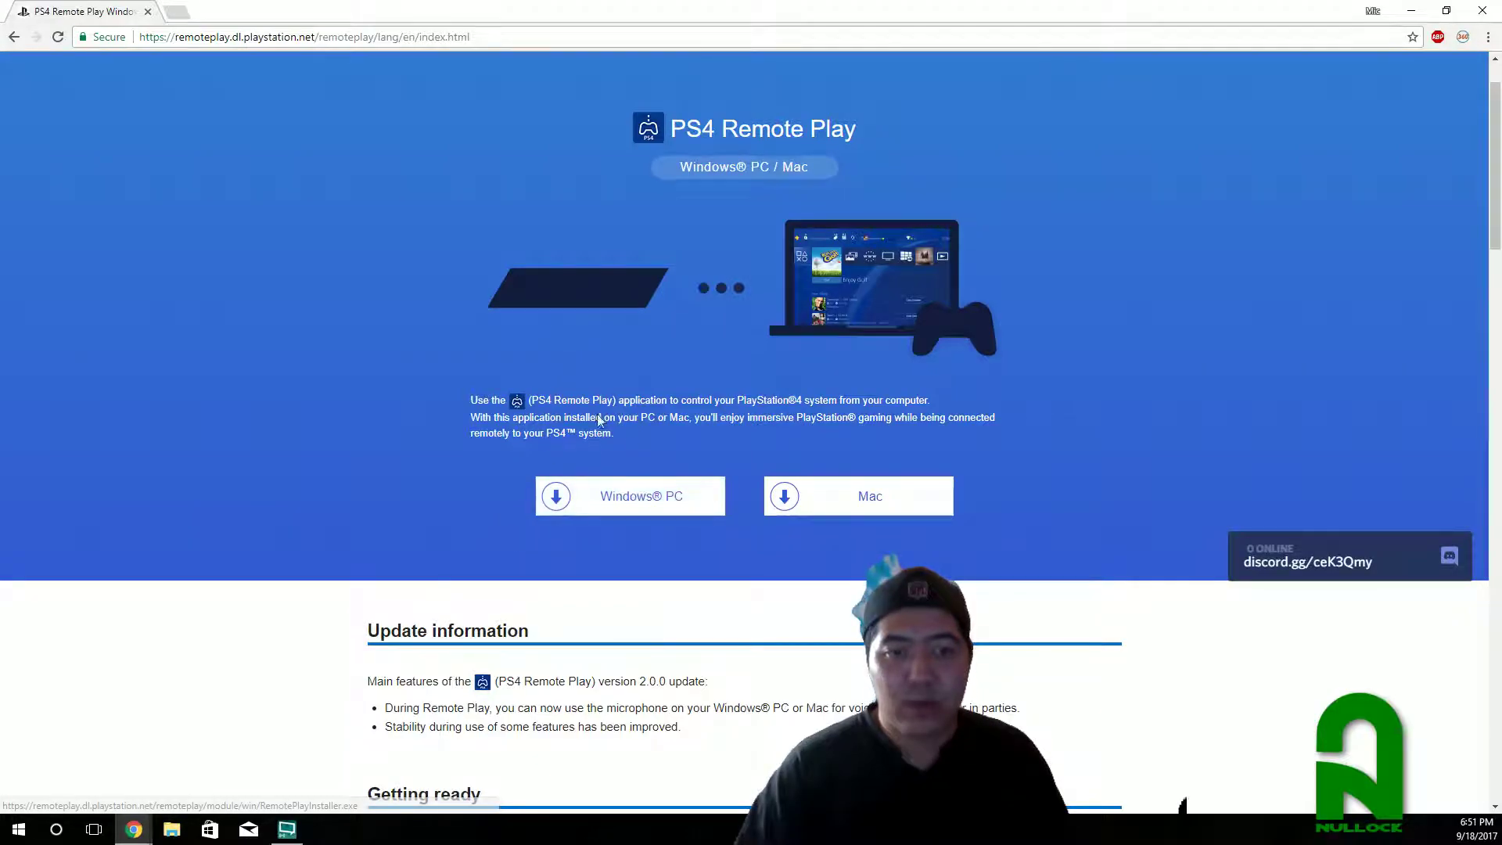
scroll(900, 509, "down", 4)
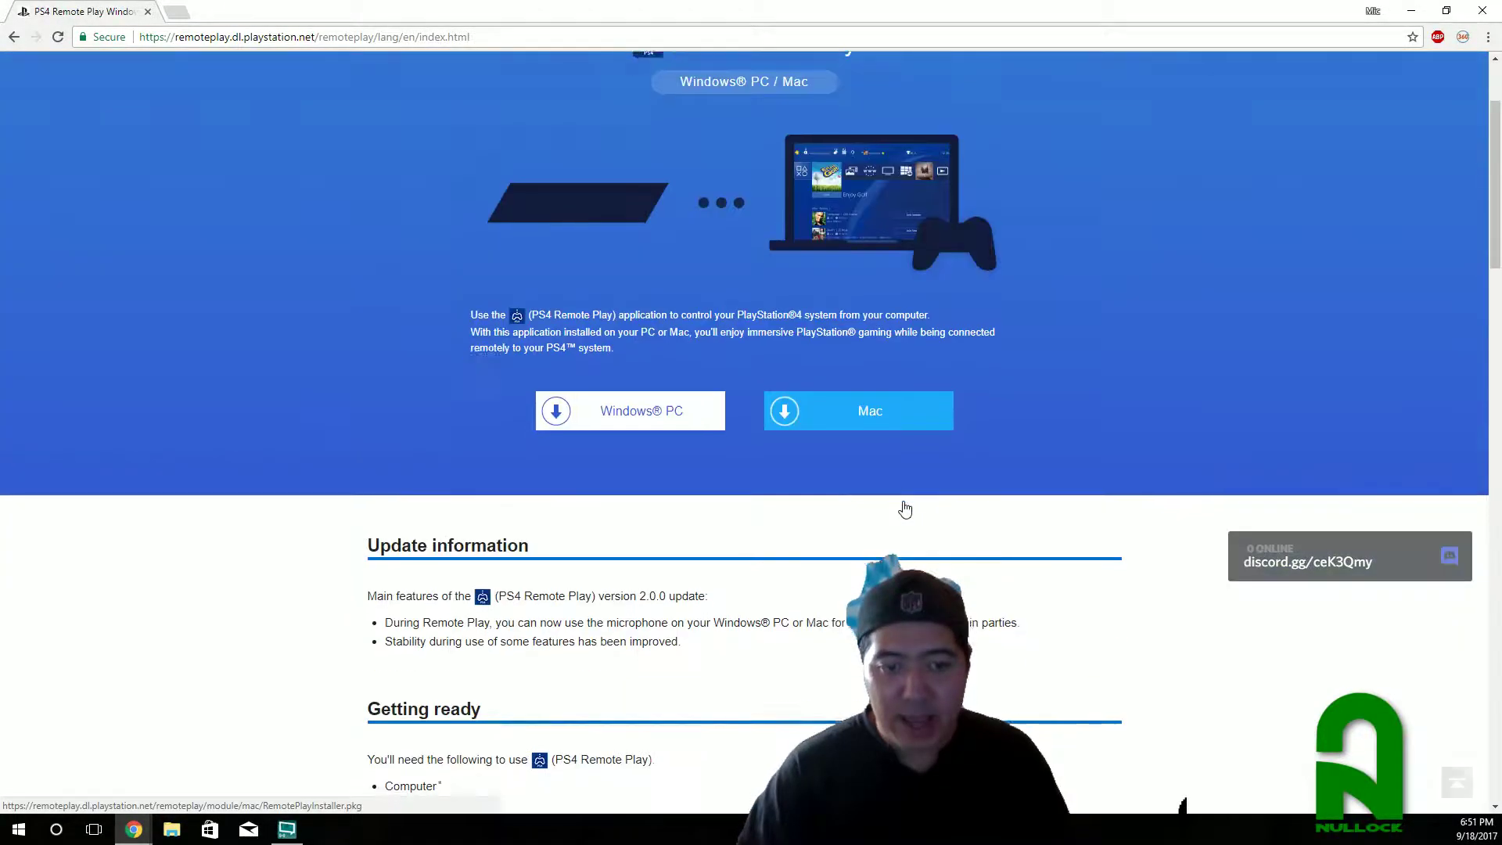
scroll(657, 190, "down", 5)
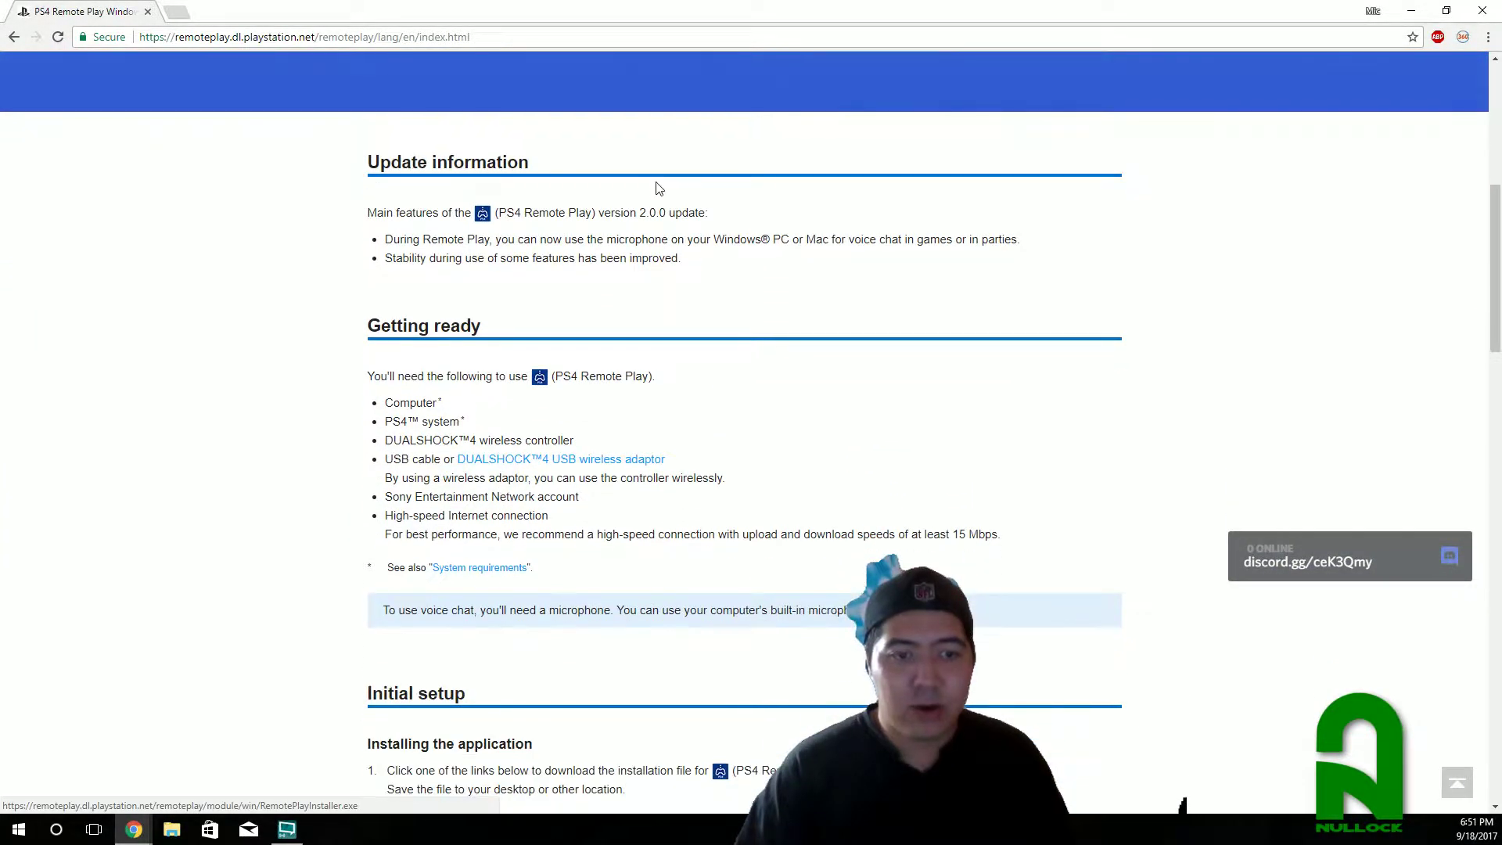
scroll(668, 208, "down", 4)
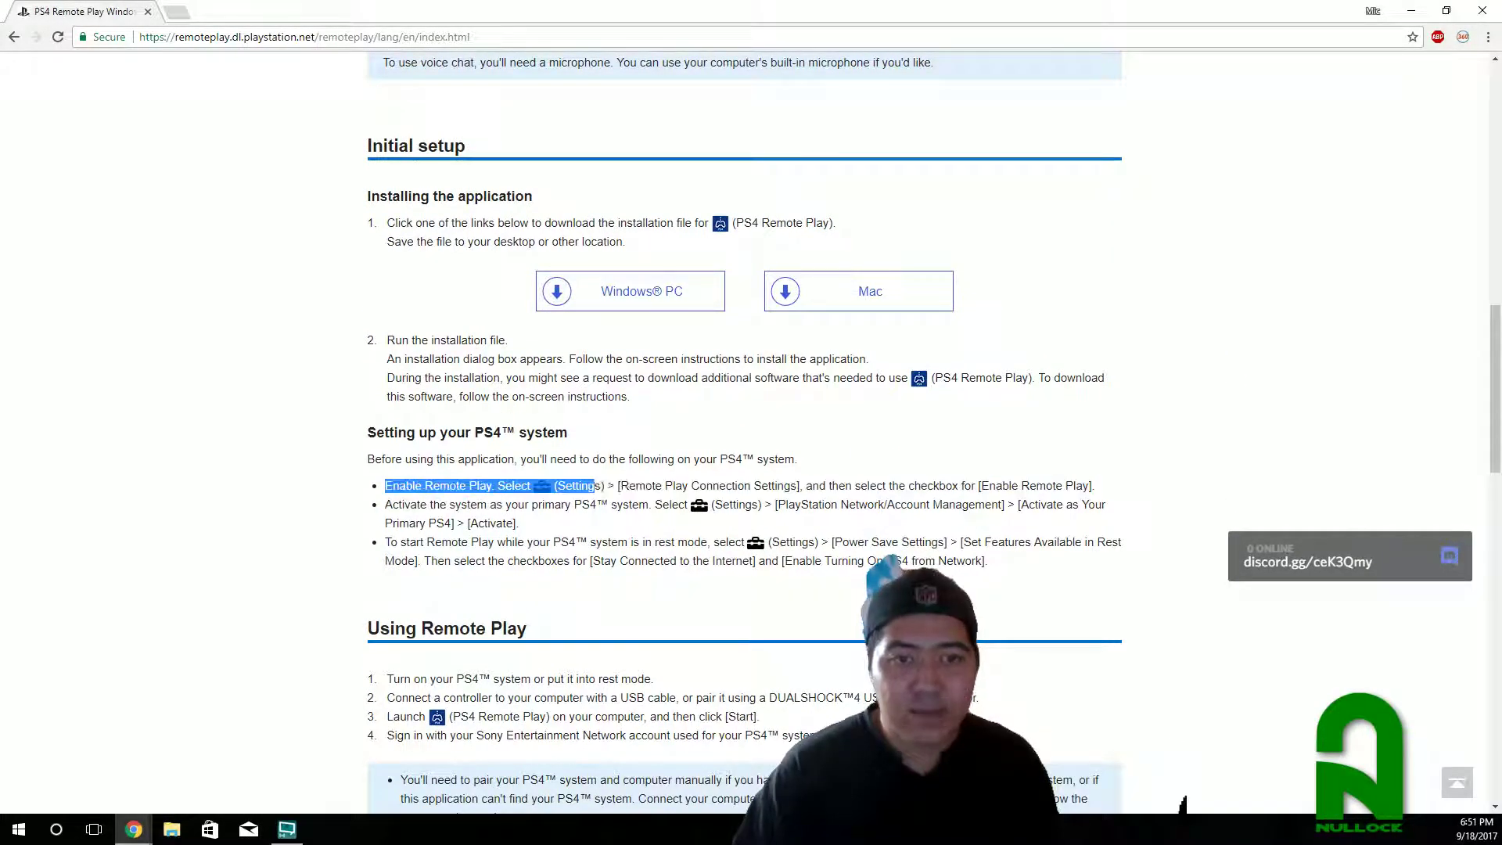
left_click_drag(594, 486, 1087, 558)
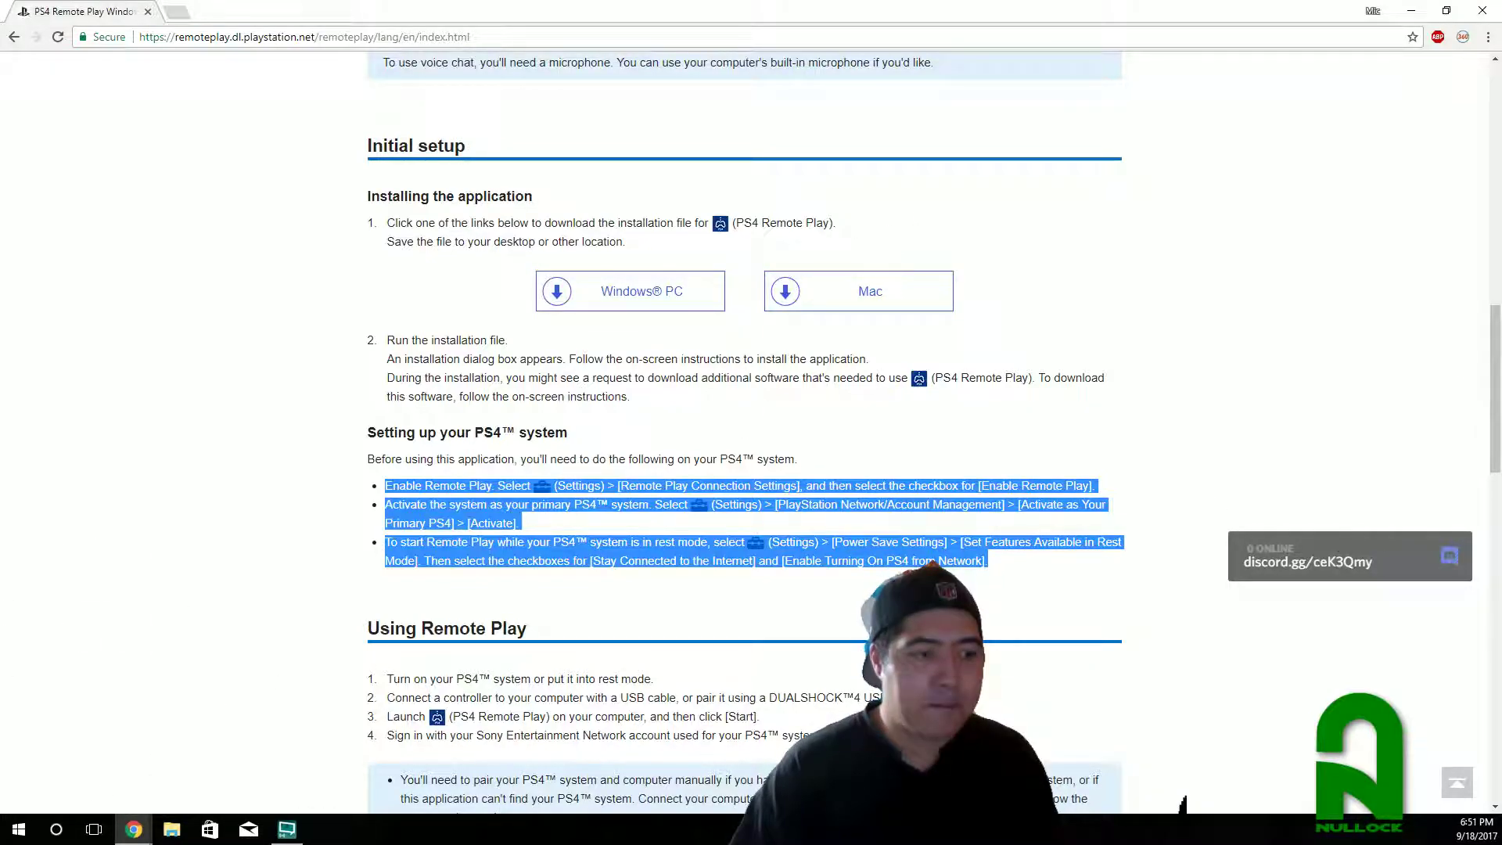
left_click(1411, 11)
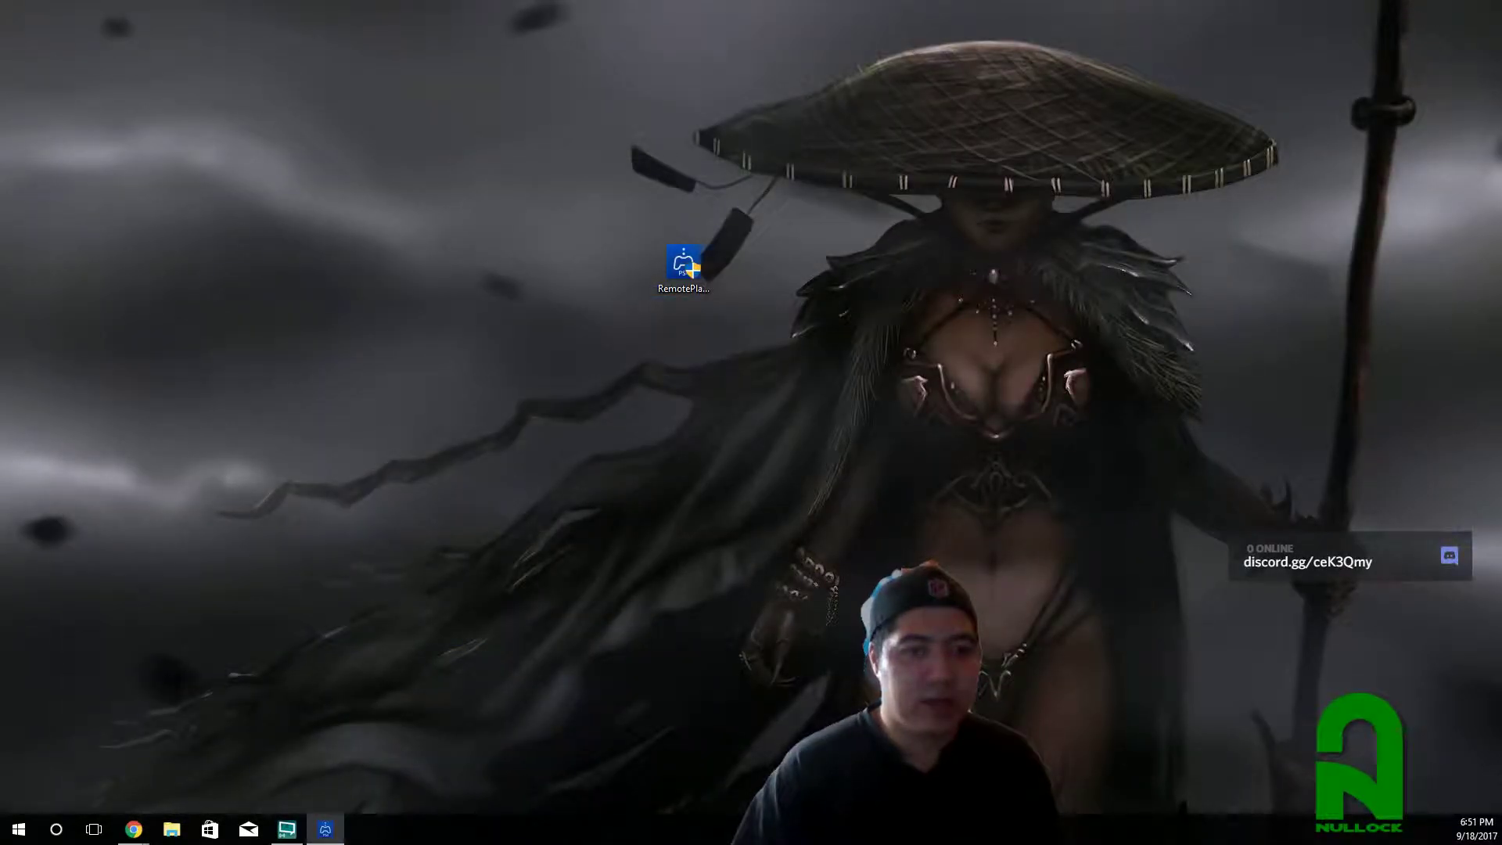
Bring the PS4 Remote Play window onto the desktop and reposition it during the sign-in and connection process
left_click_drag(1501, 215, 660, 181)
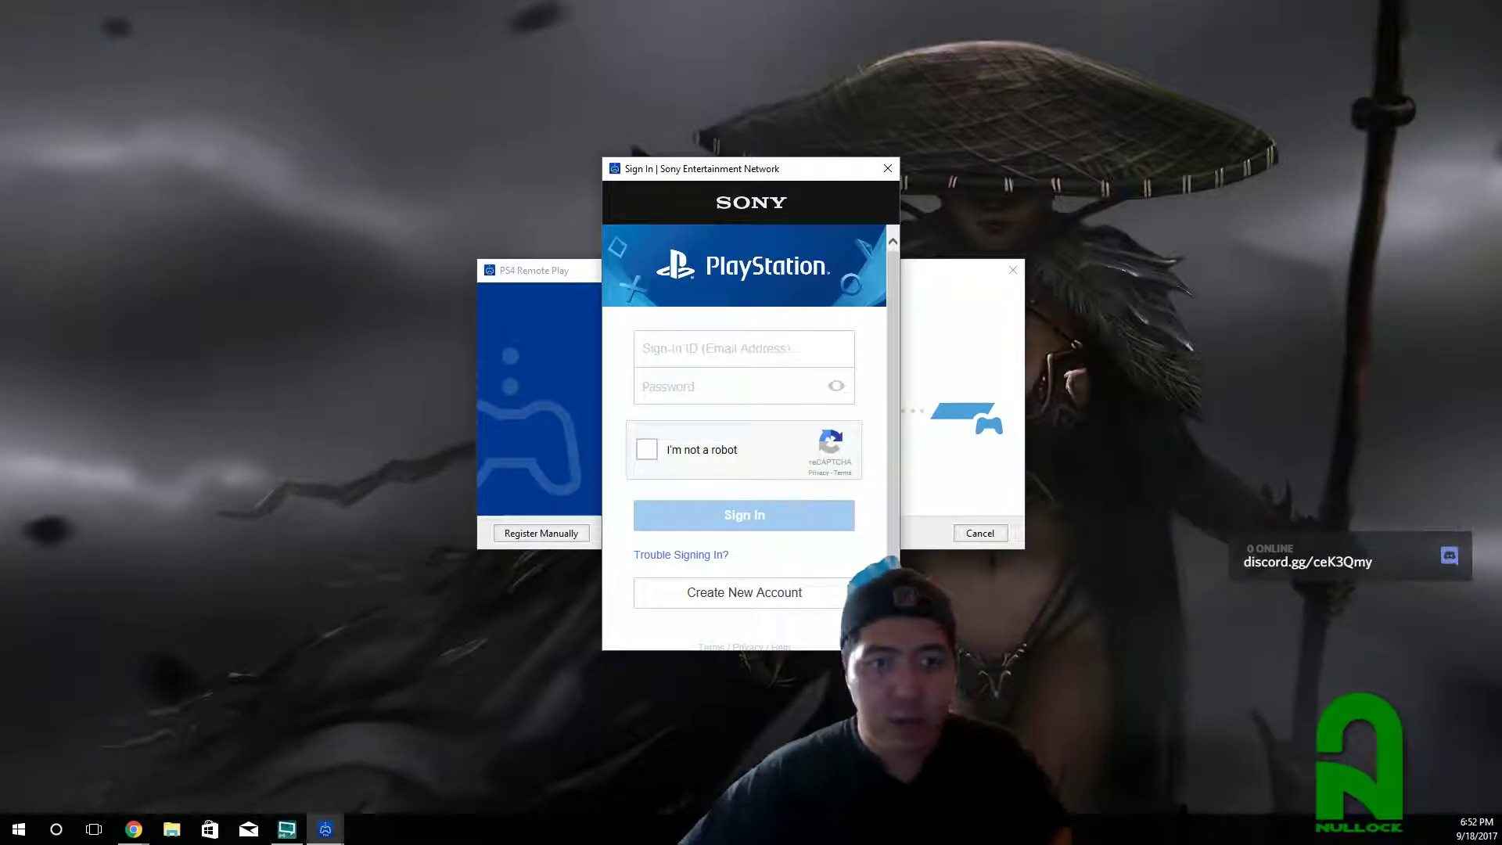
key("alt+Tab")
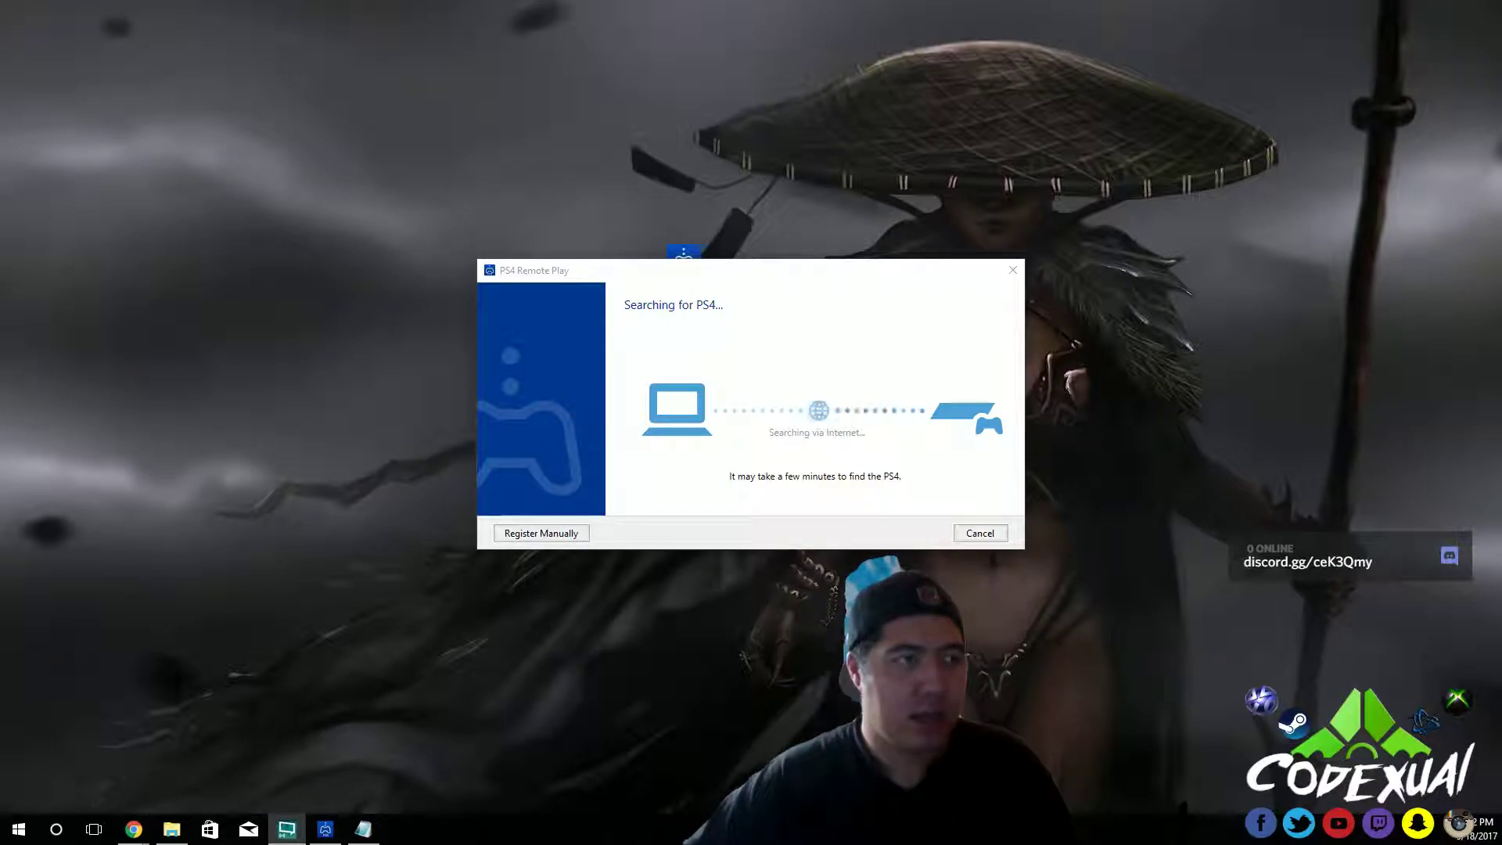
left_click_drag(827, 267, 793, 250)
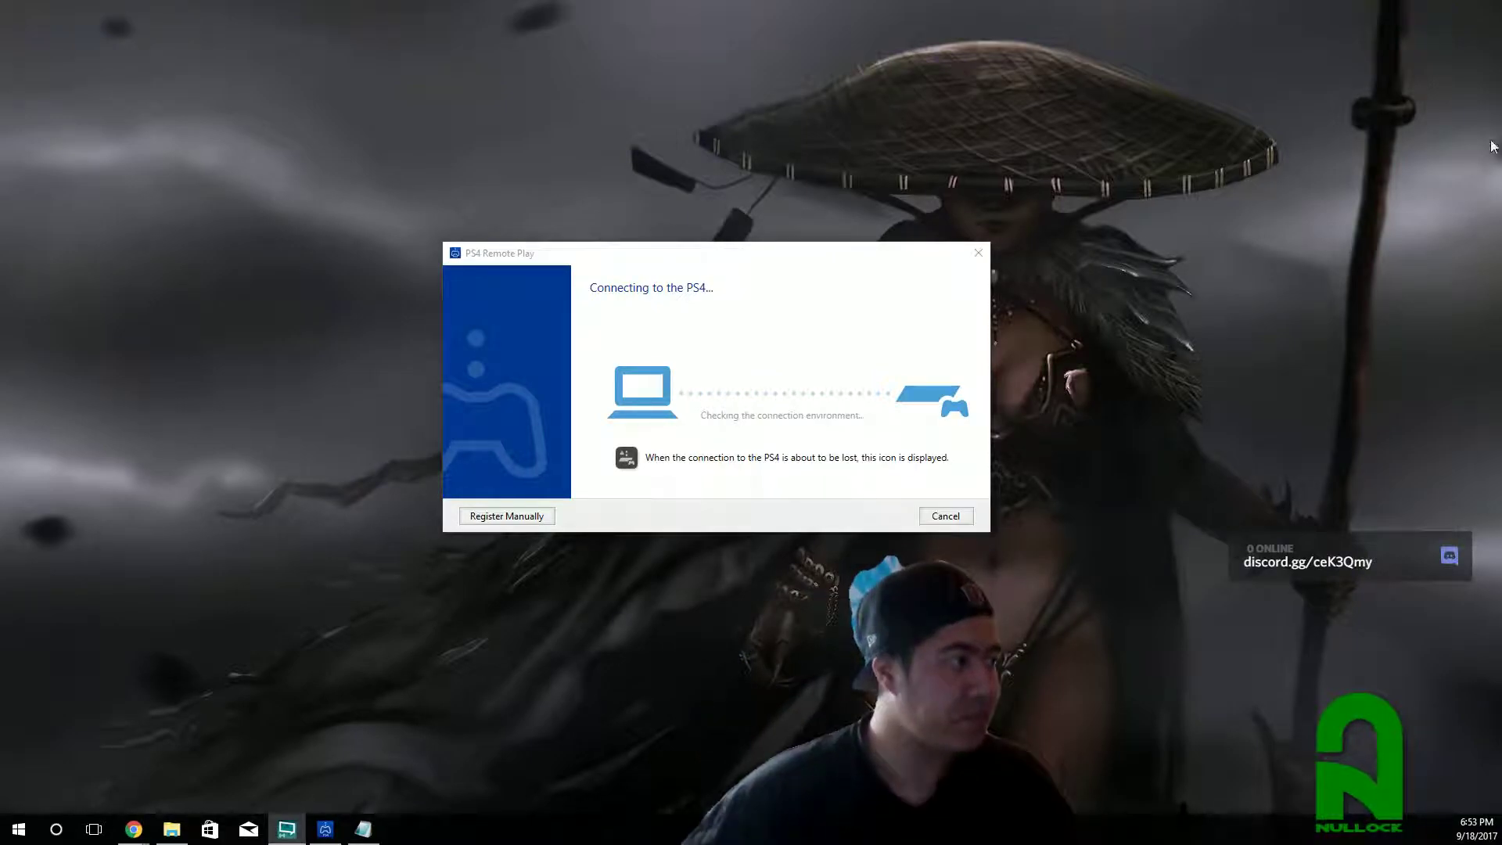
left_click_drag(728, 247, 736, 204)
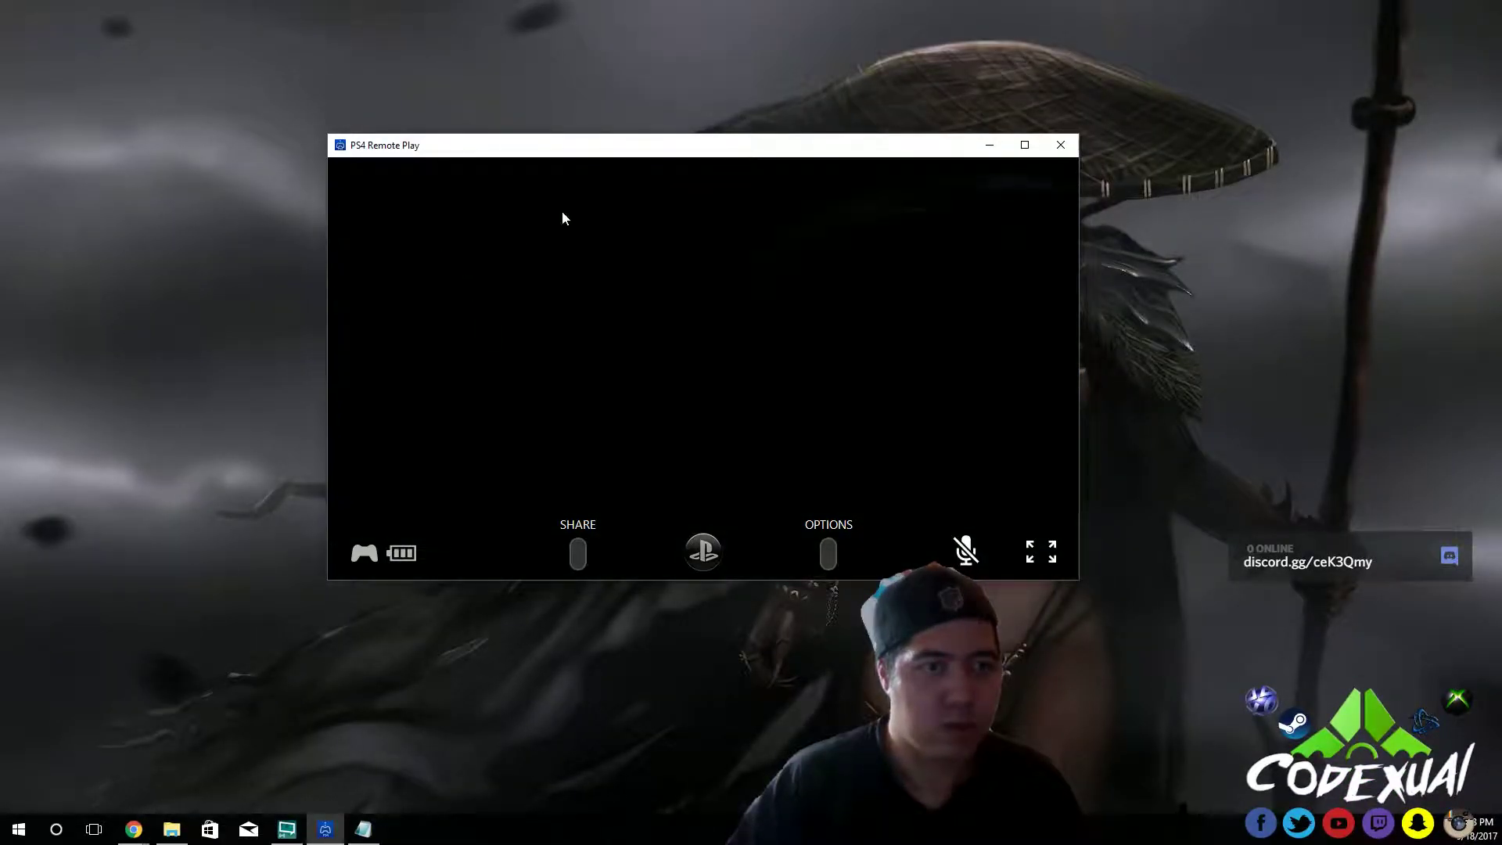
View the PS4 Remote Play stream in full screen, then return it to a window and show its control bar
double_click(562, 212)
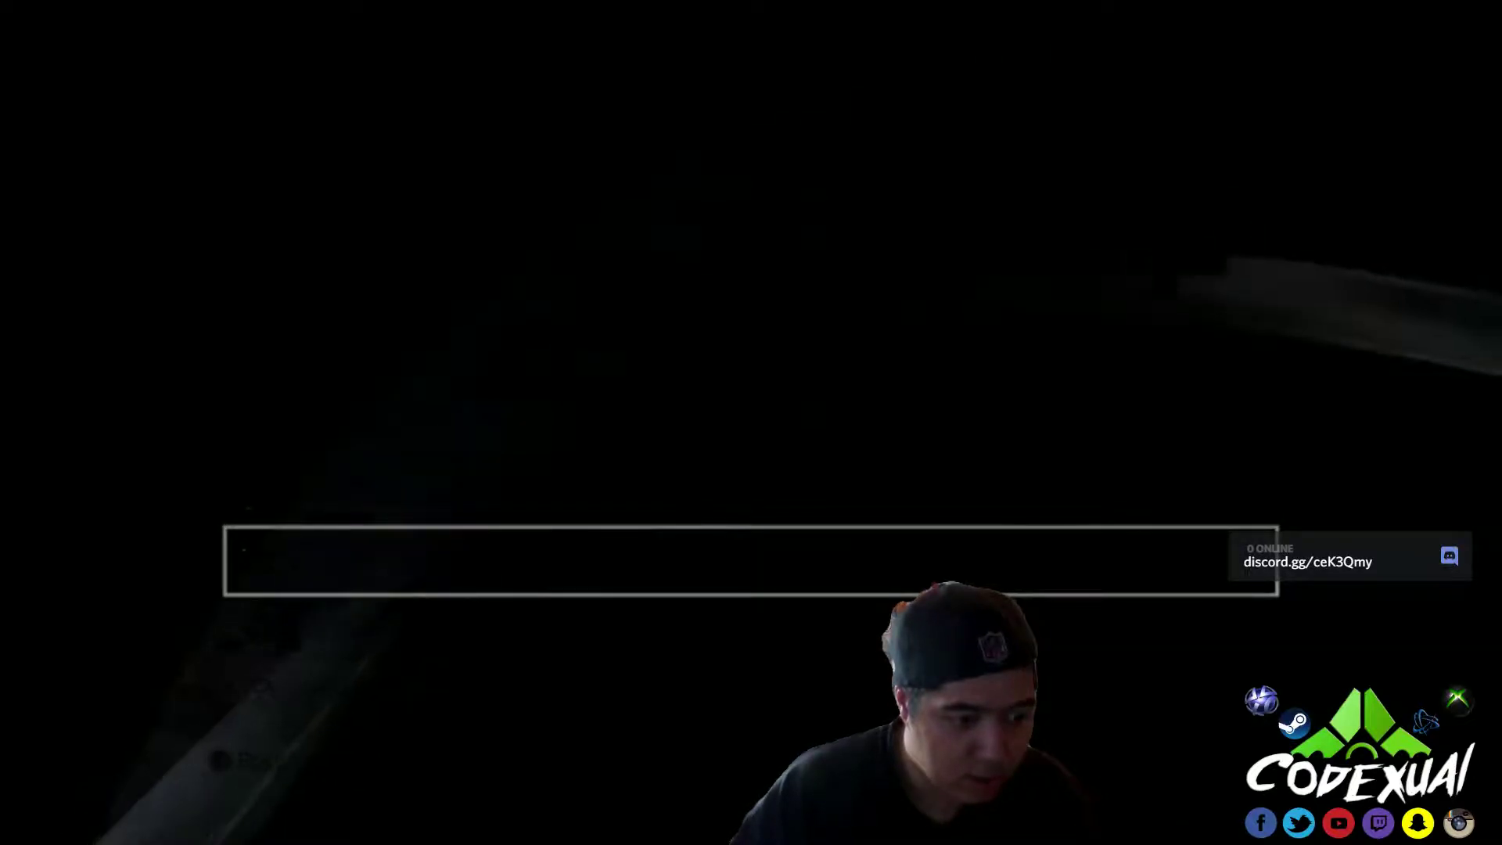
key("Escape")
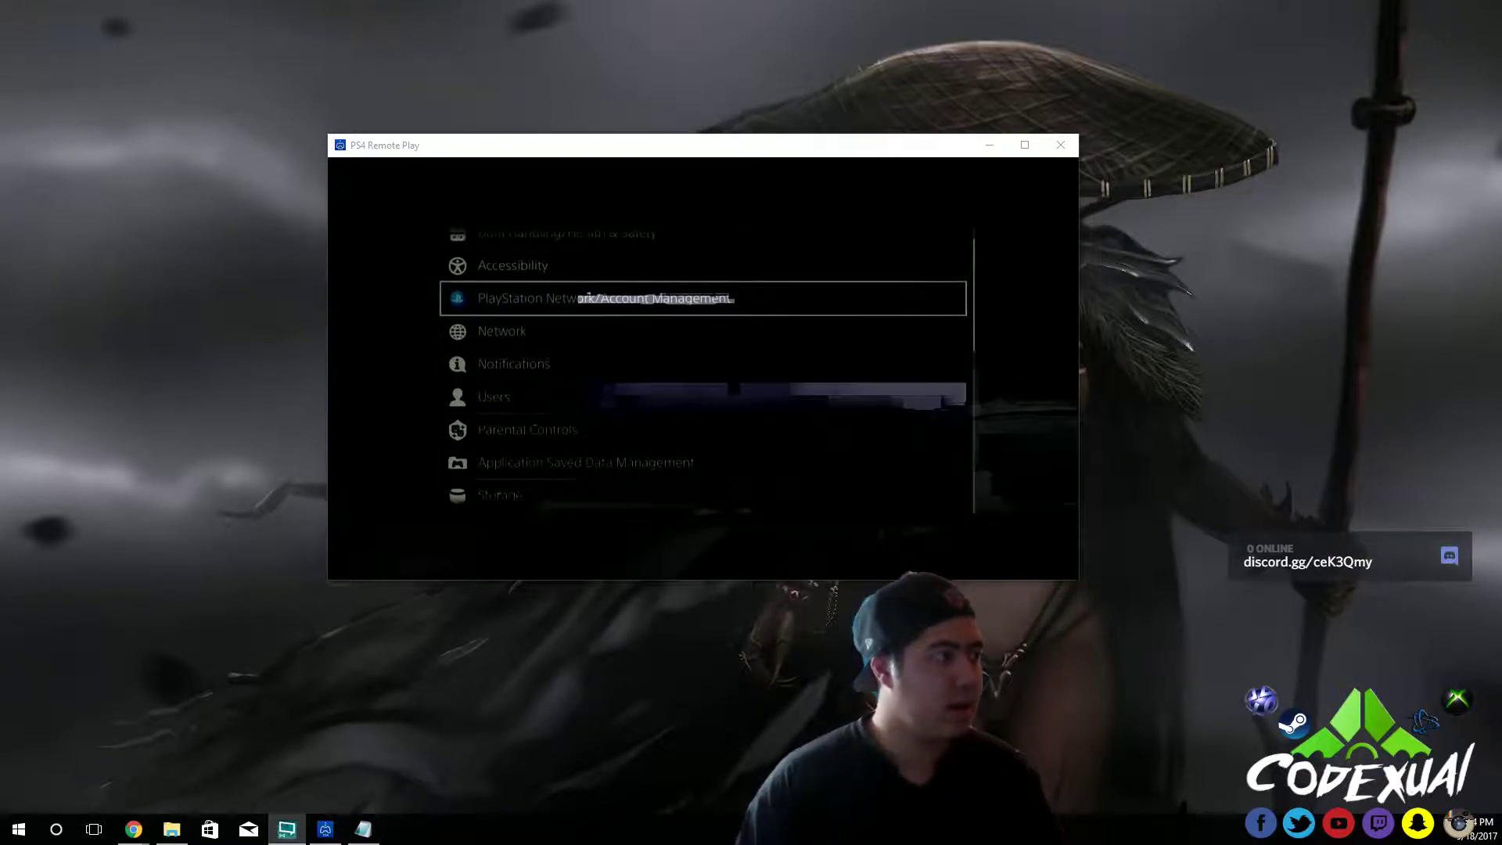
left_click(587, 161)
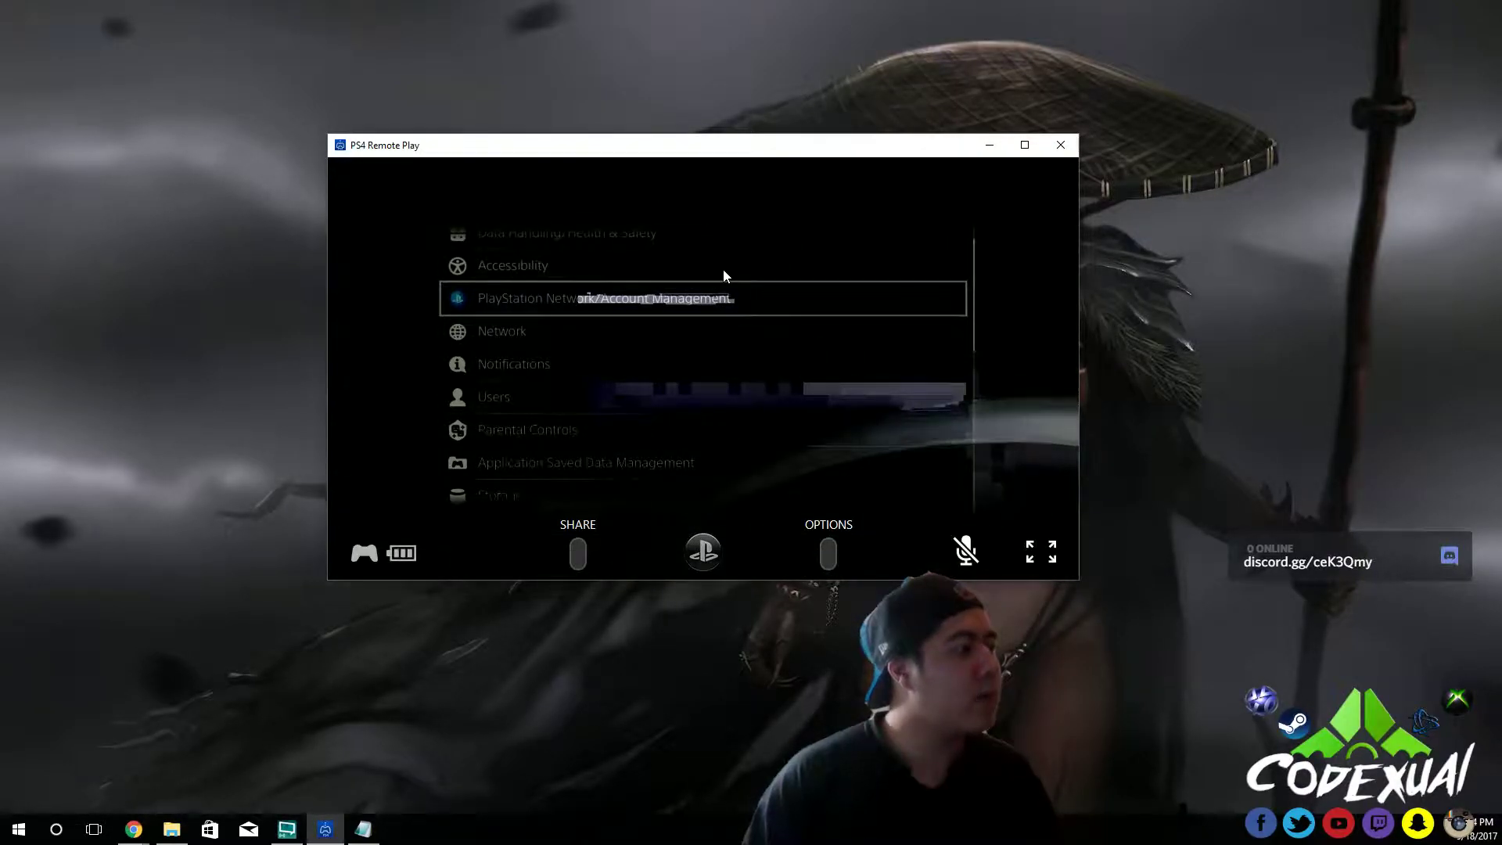
Switch the Remote Play stream to full screen and back to a window, and reposition that window on the desktop
left_click(1036, 547)
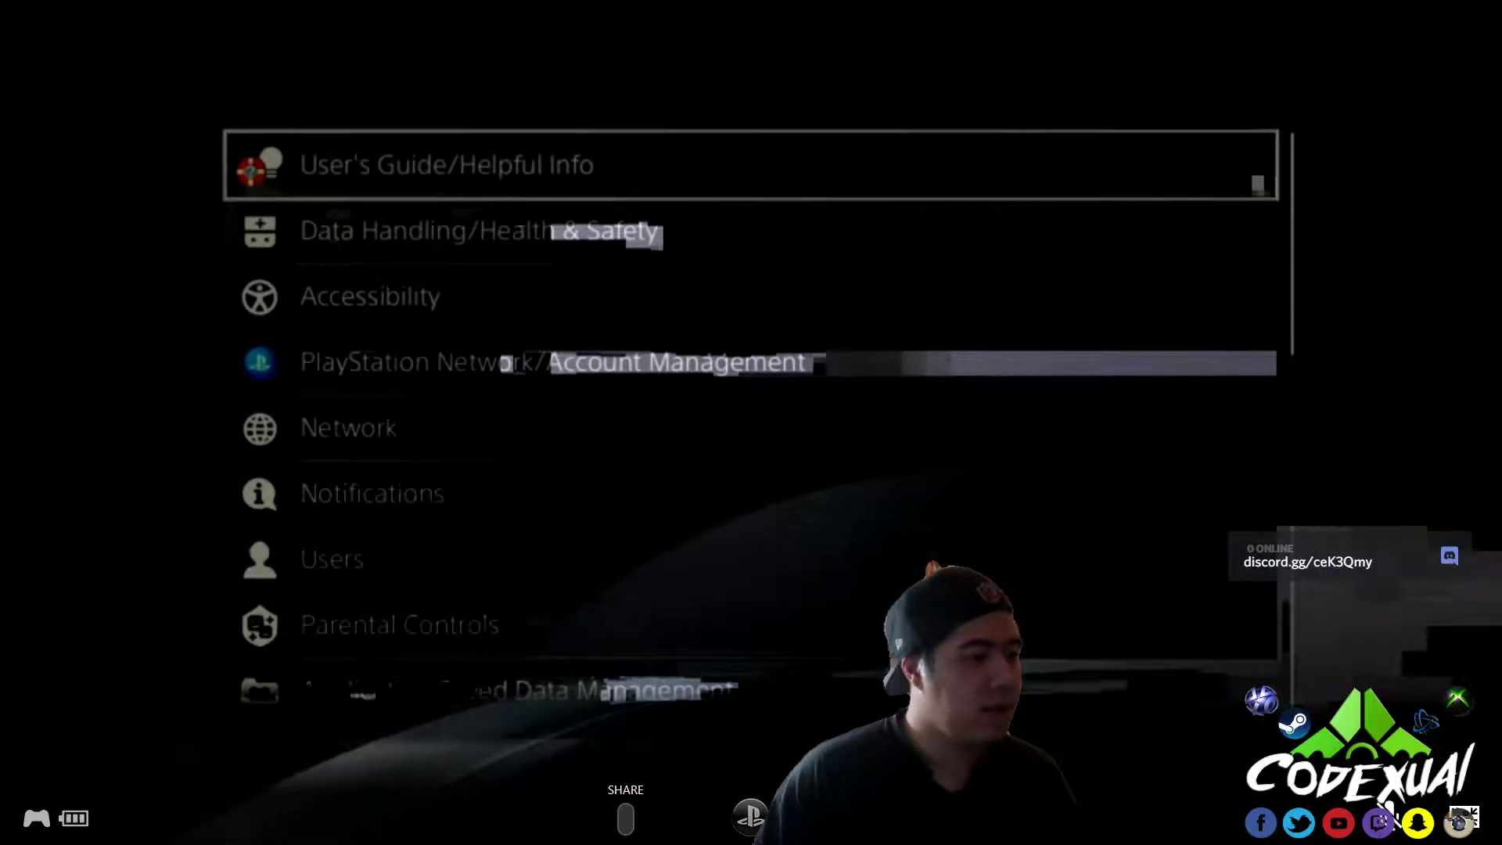
left_click(1464, 818)
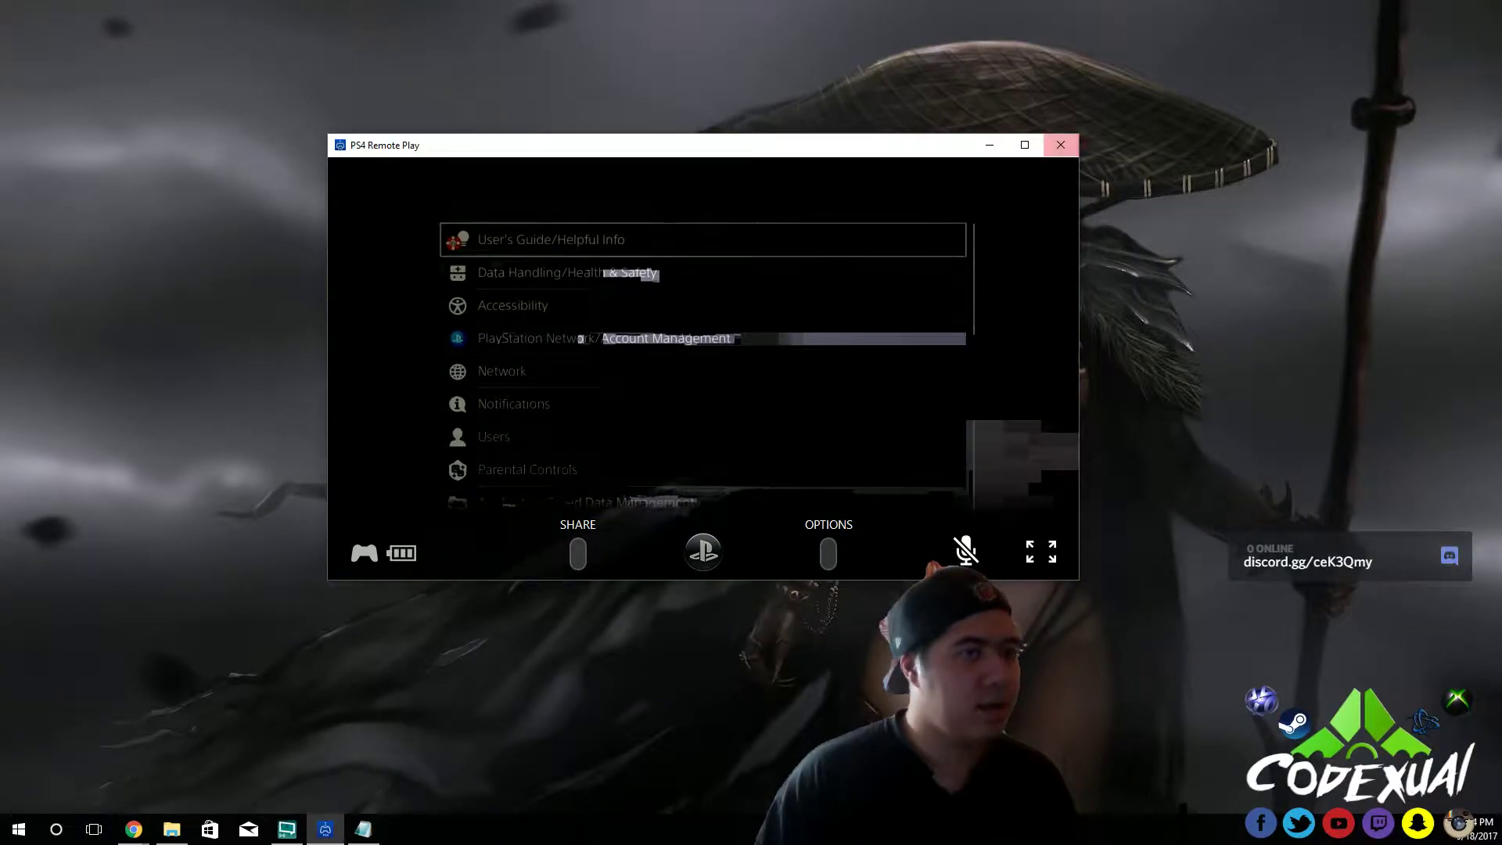
key("alt+Tab")
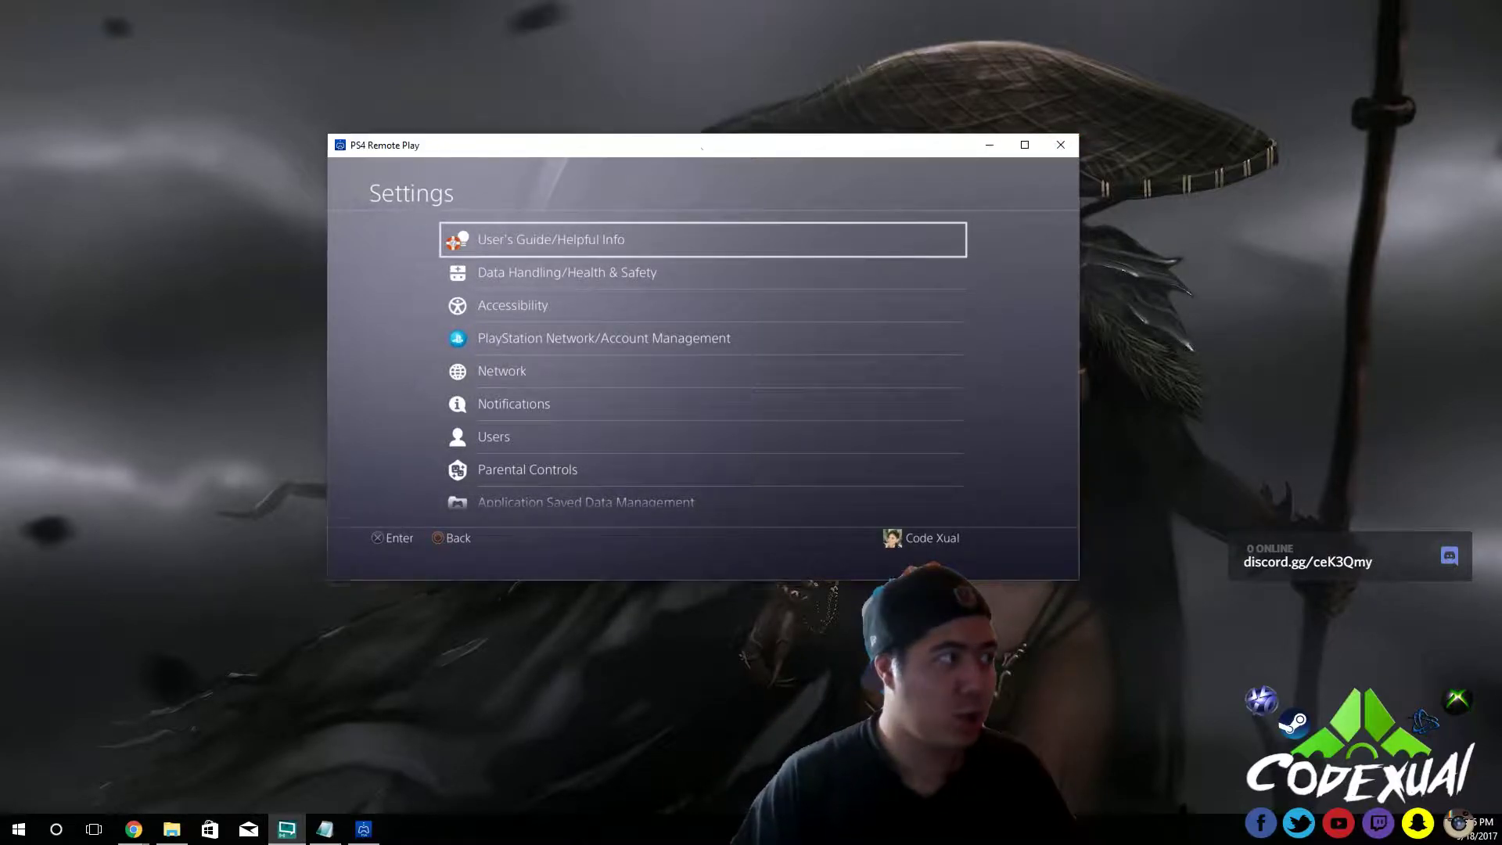
left_click_drag(699, 145, 751, 120)
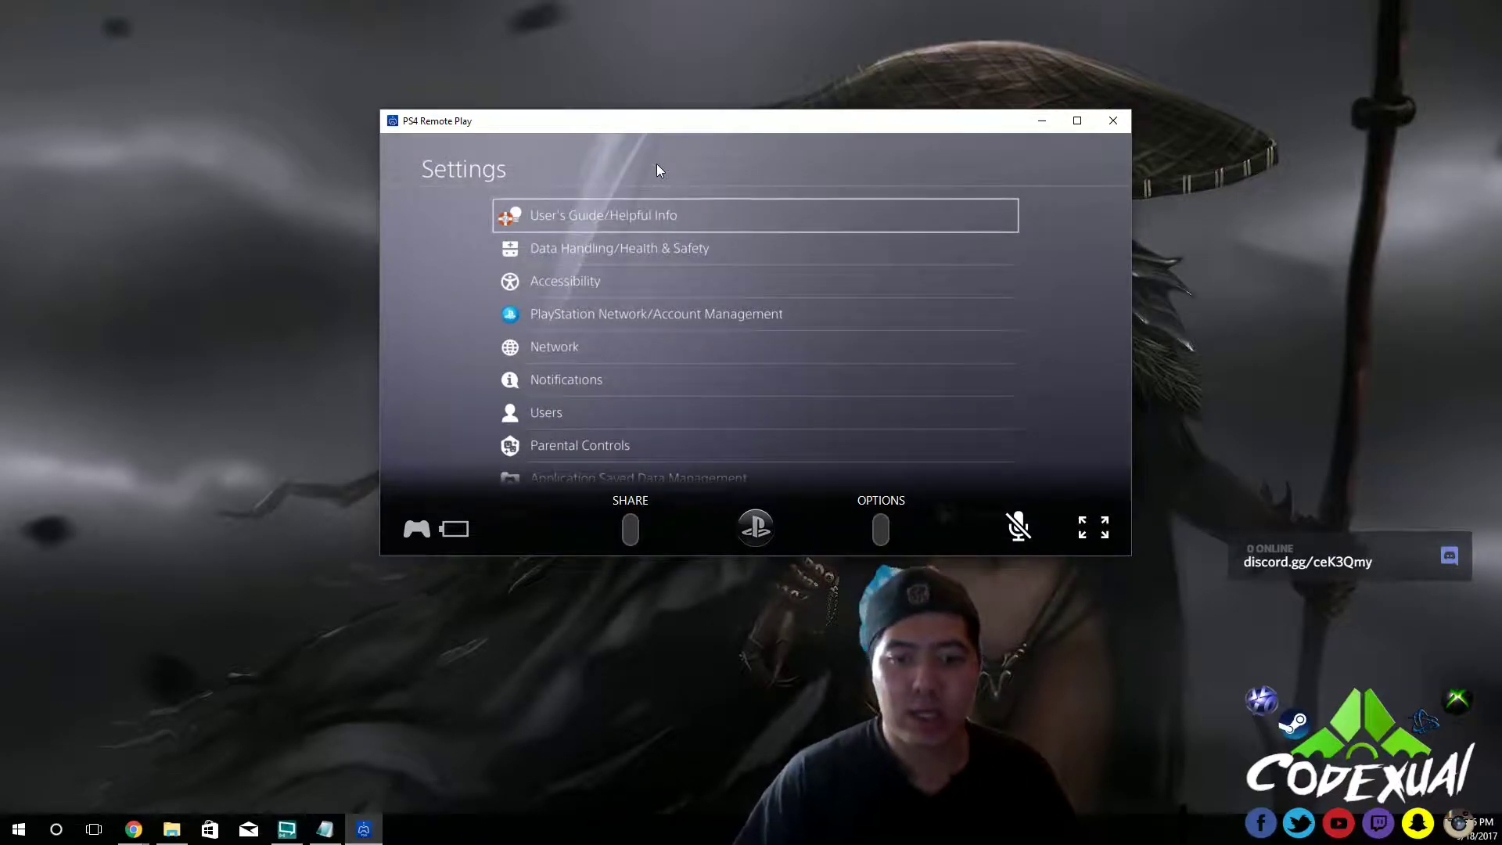
Look down the PS4 Settings list from User's Guide/Helpful Info as far as Sharing and Broadcasts
key("Down")
key("Down")
key("Down")
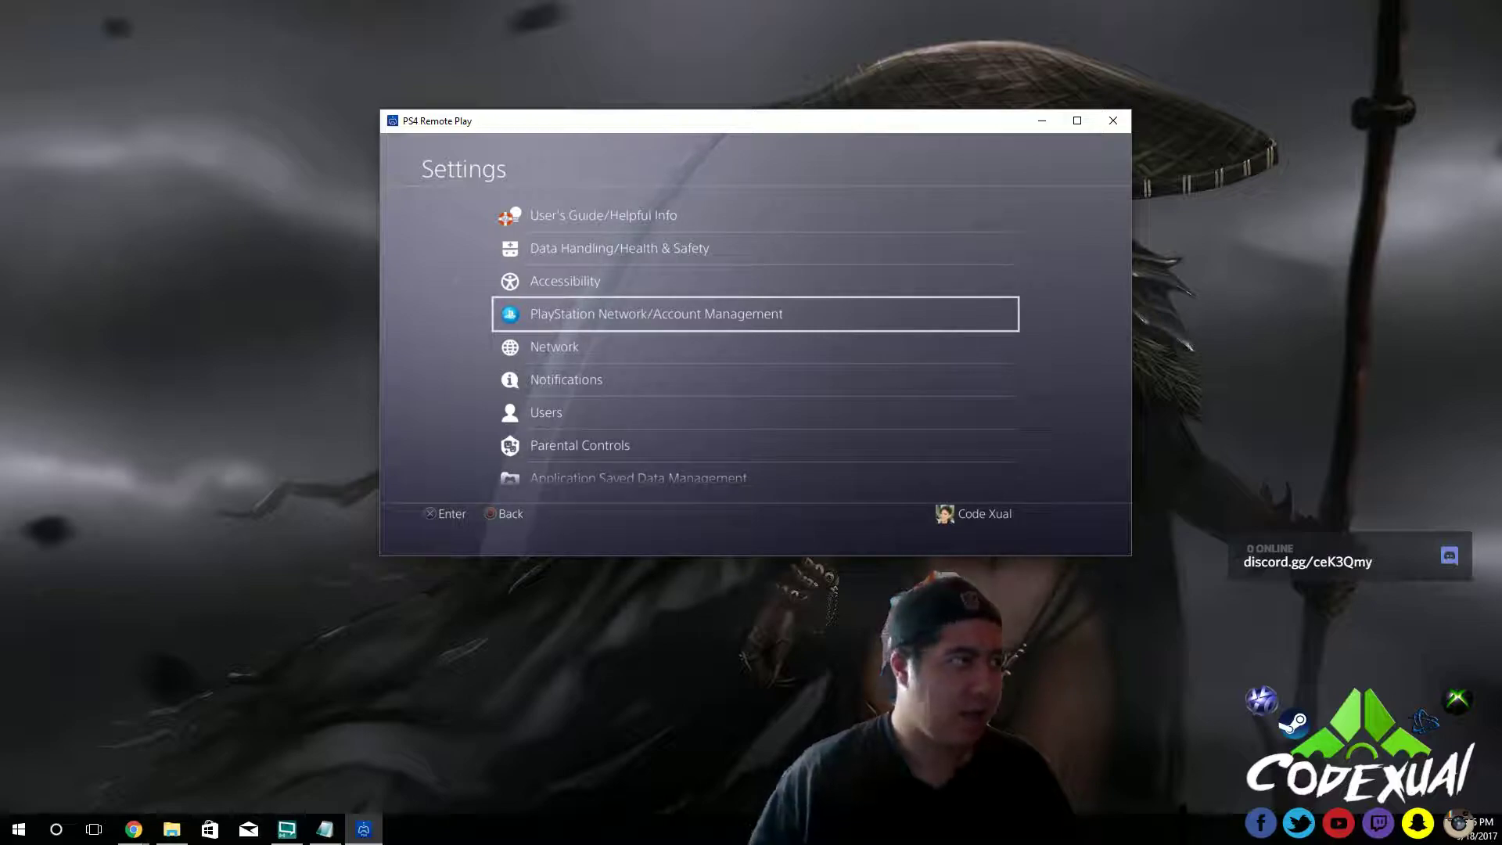
key("Down")
key("Down")
key("Down")
key("Down")
key("Down")
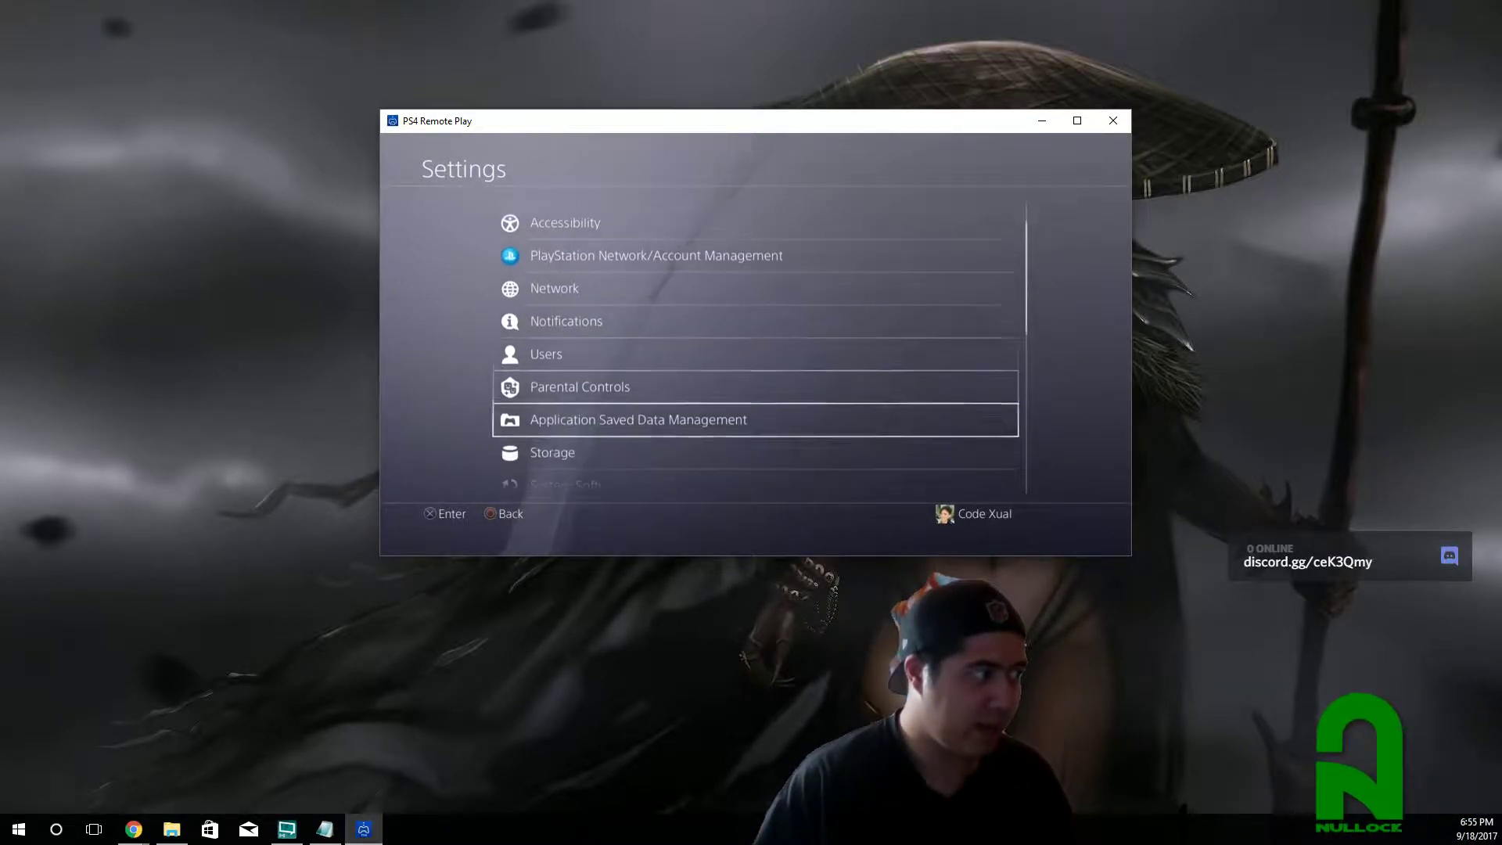
key("Down")
key("Down")
key("Down")
key("Down")
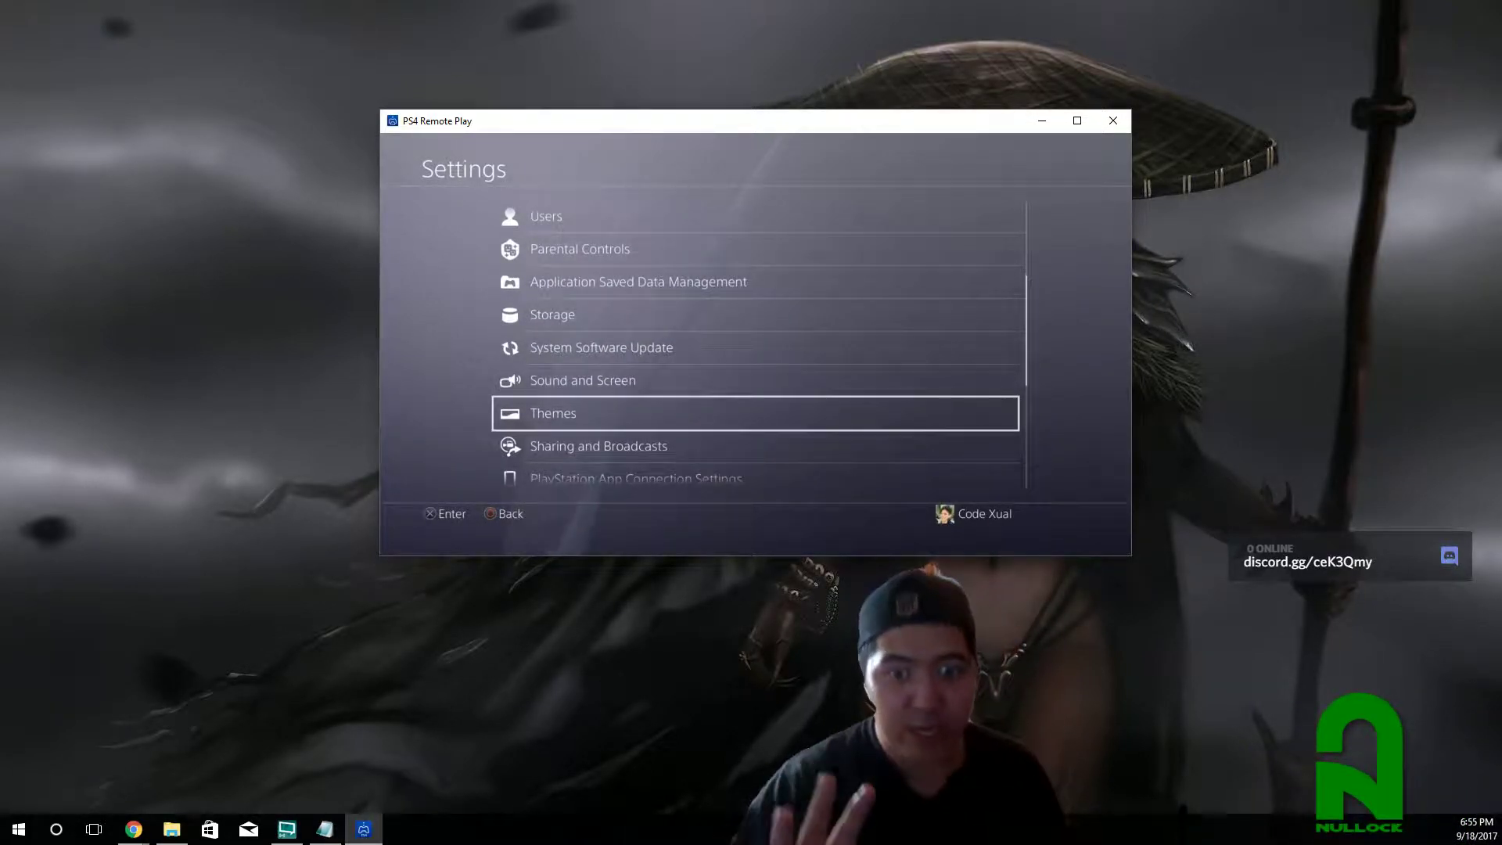
key("Down")
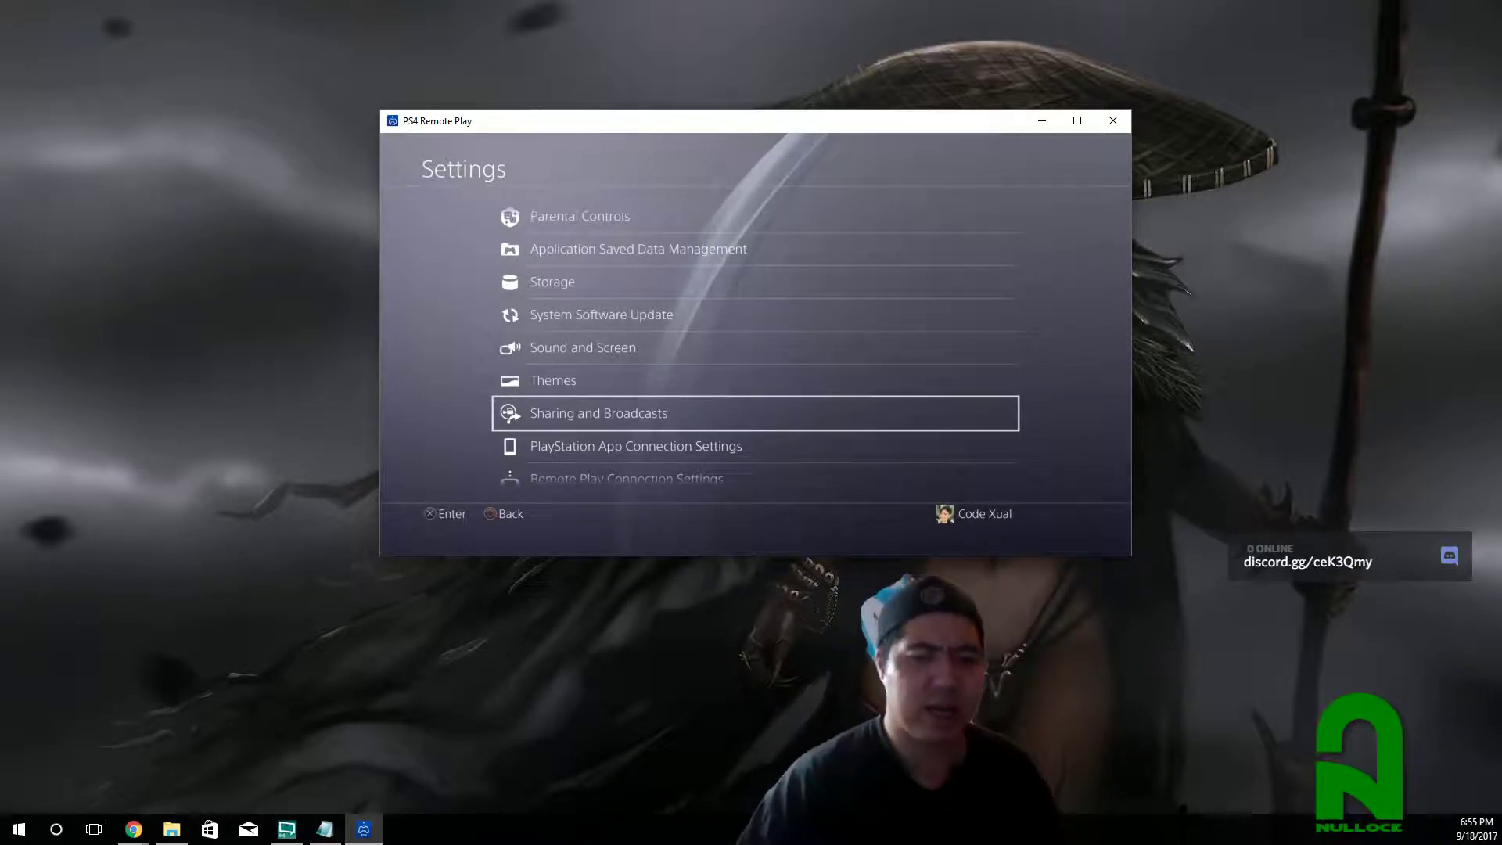
Maximize the PS4 Remote Play window and highlight Remote Play Connection Settings in the PS4 Settings list
mouse_move(587, 151)
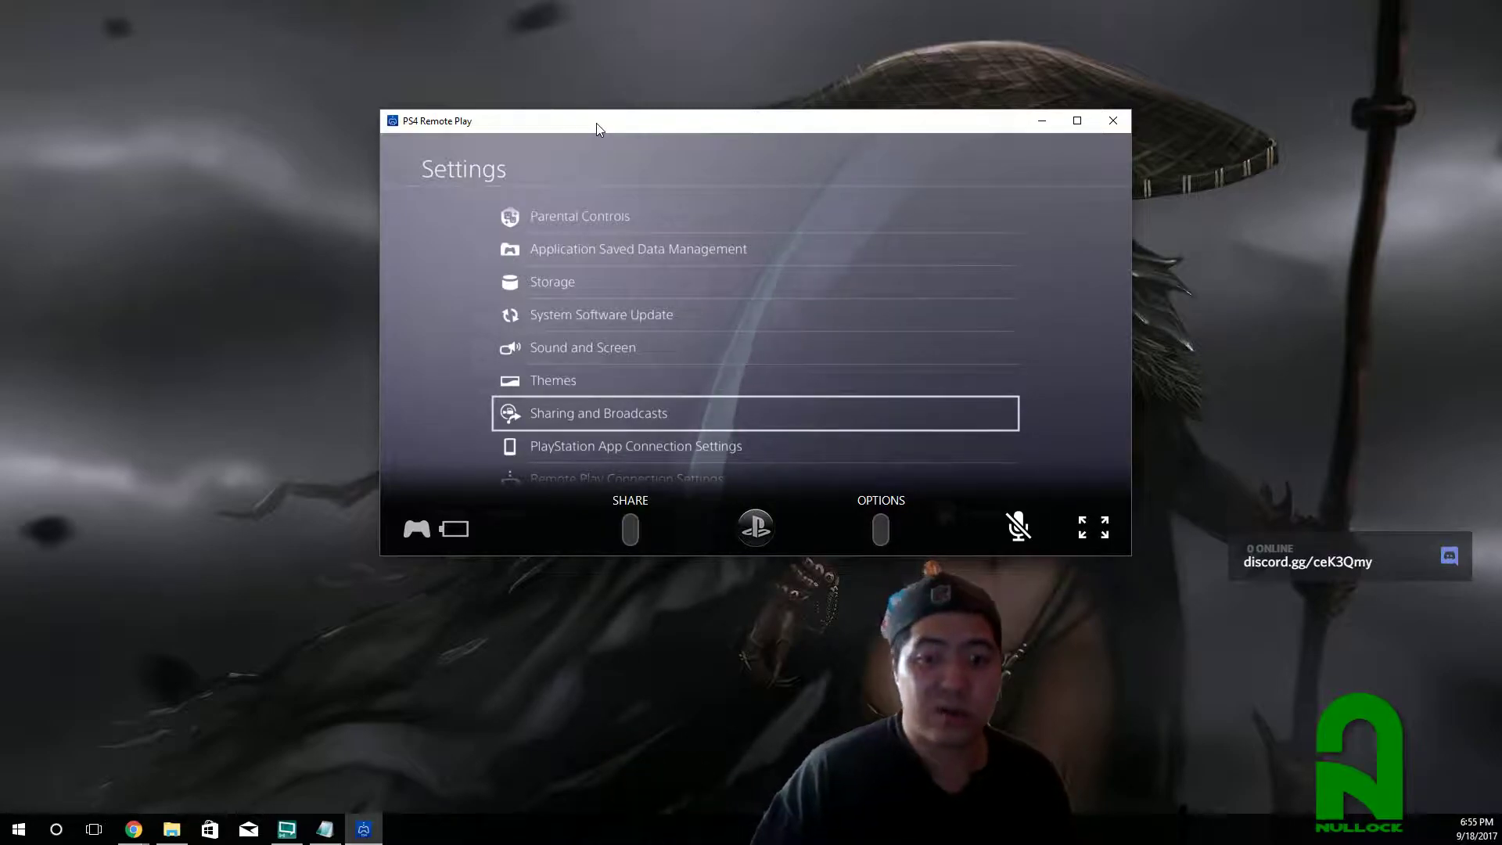
double_click(581, 121)
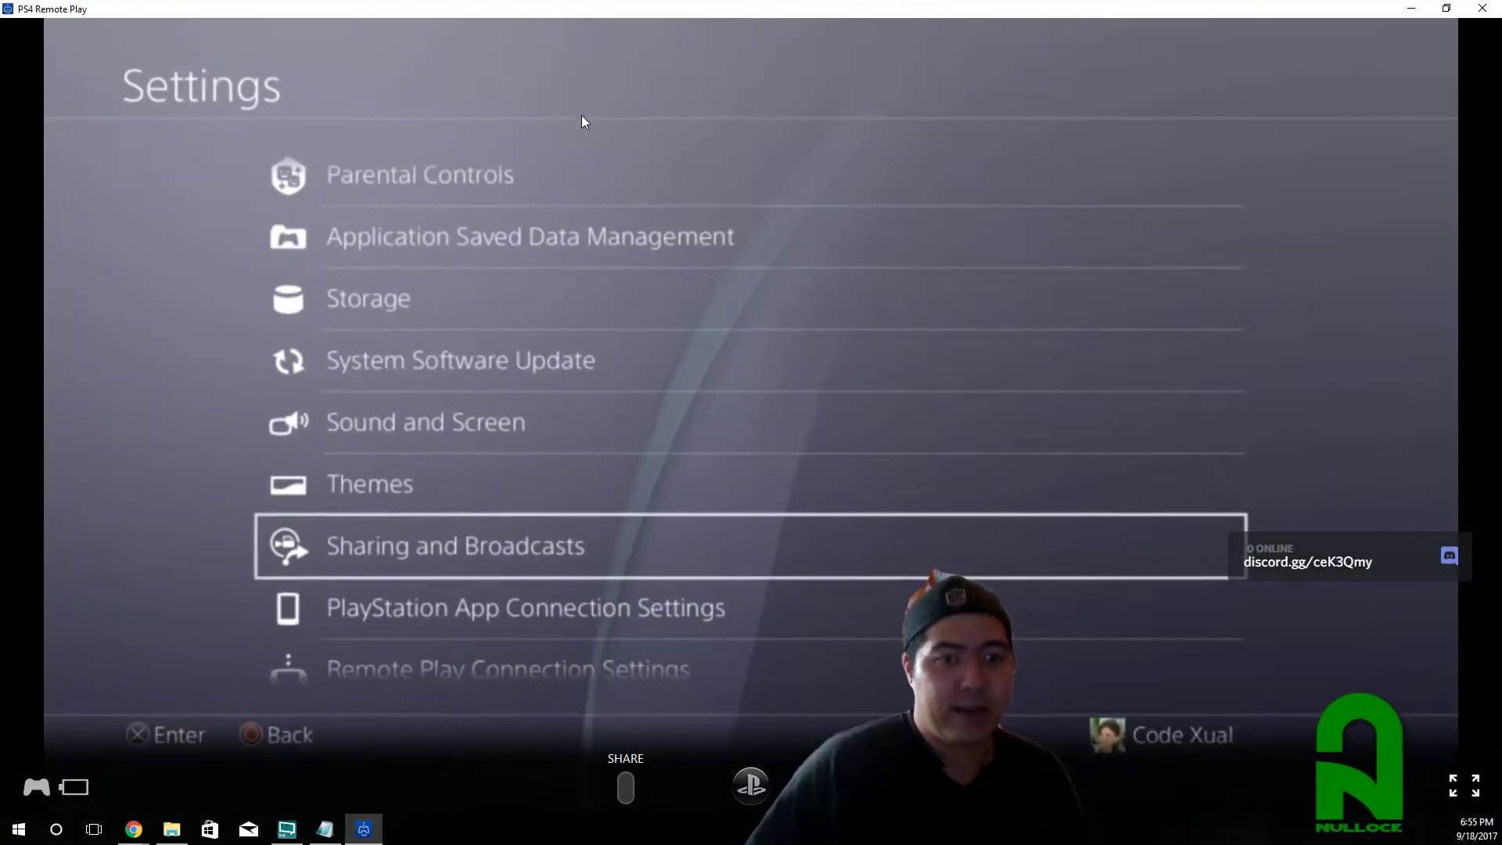
key("Down")
key("Down")
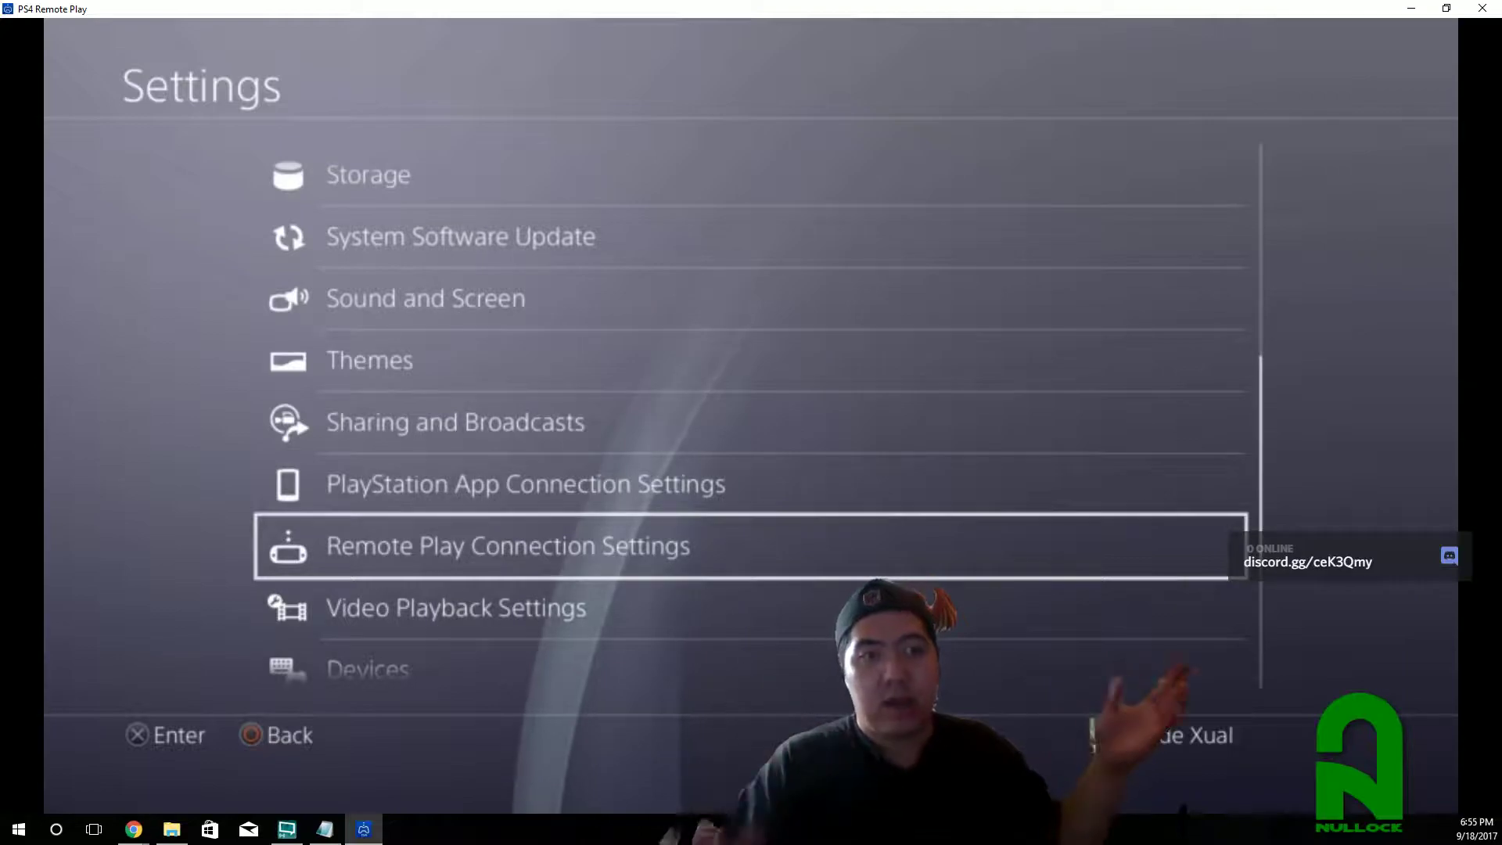
mouse_move(1008, 446)
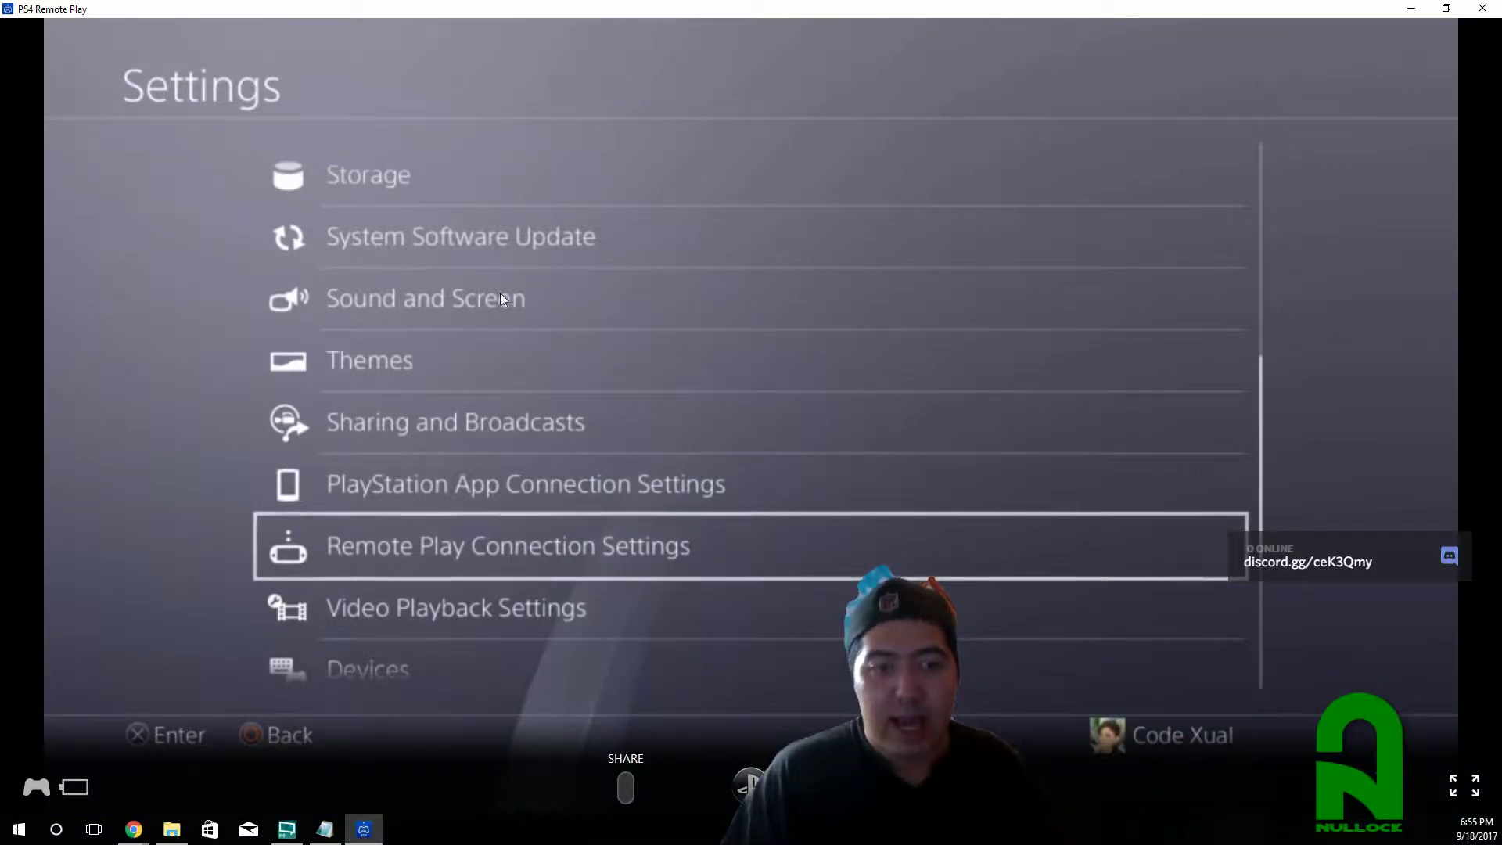
Leave the PS4 Settings for the home screen and start KINGDOM HEARTS HD 2.8 Final Chapter Prologue
key("Up")
key("Up")
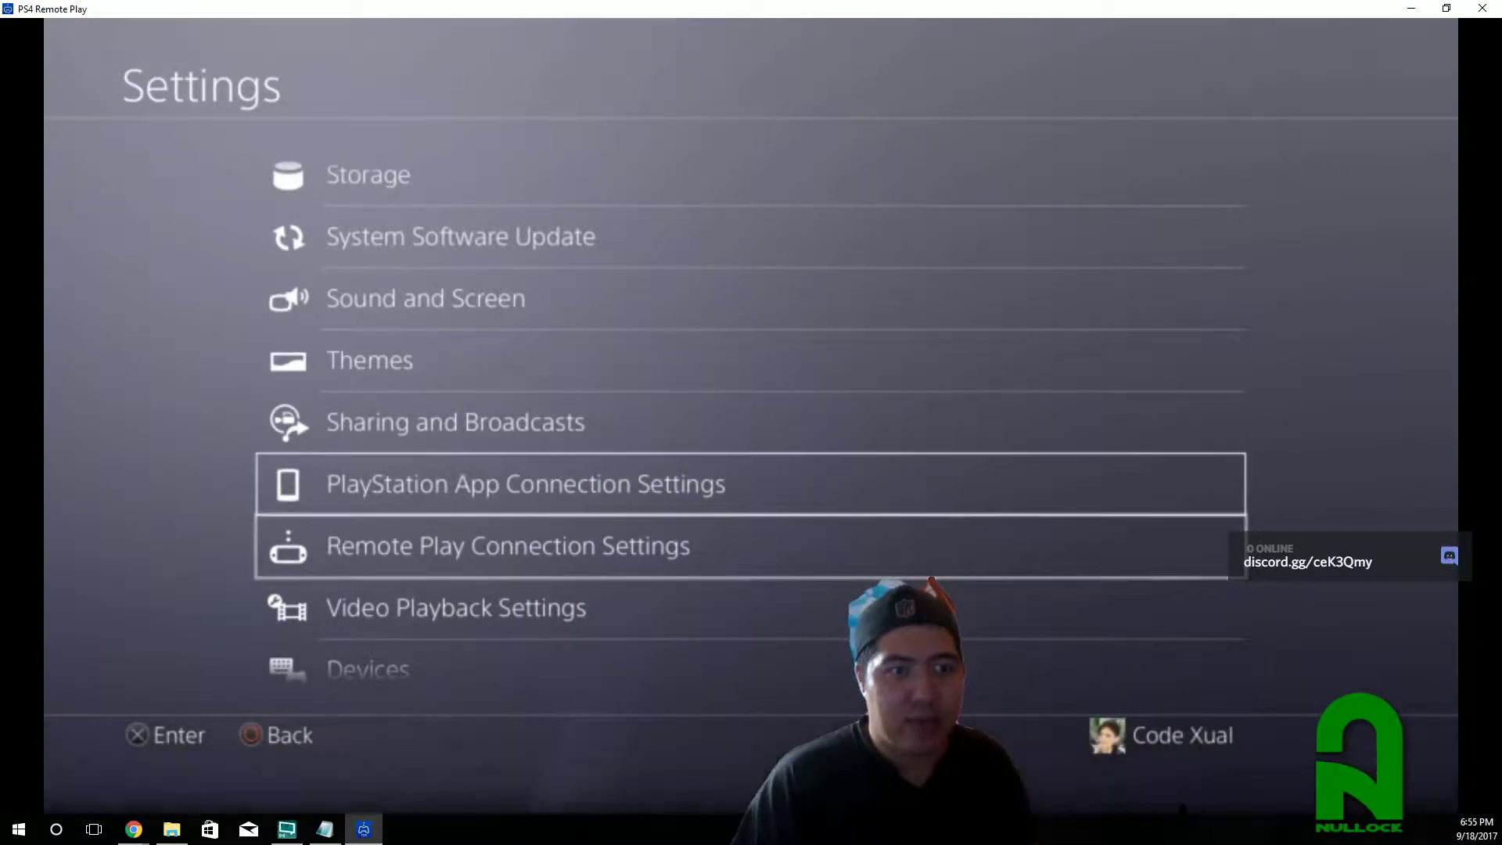
key("Escape")
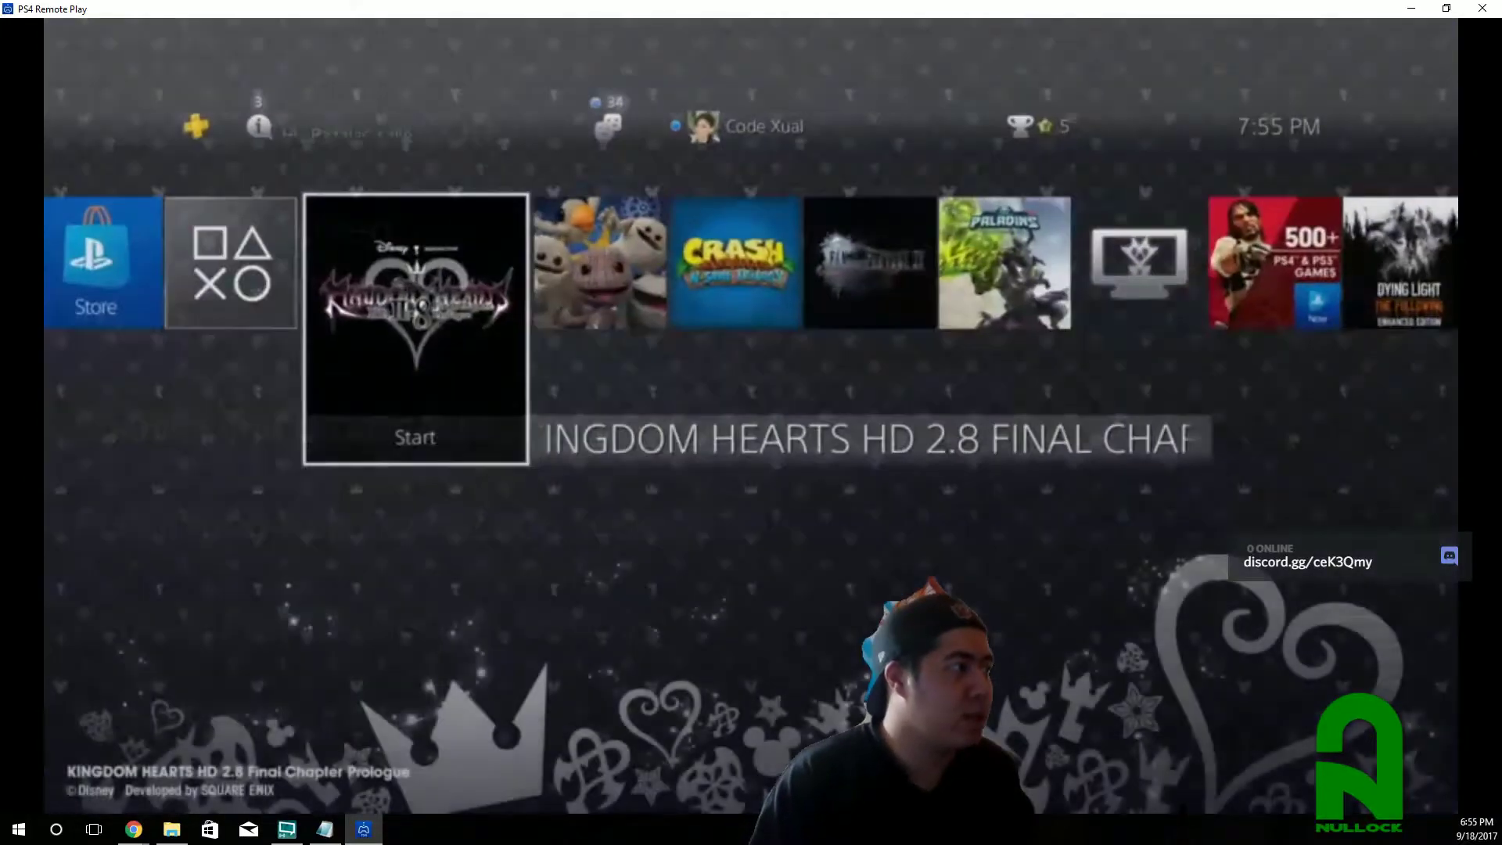
key("Right")
key("Left")
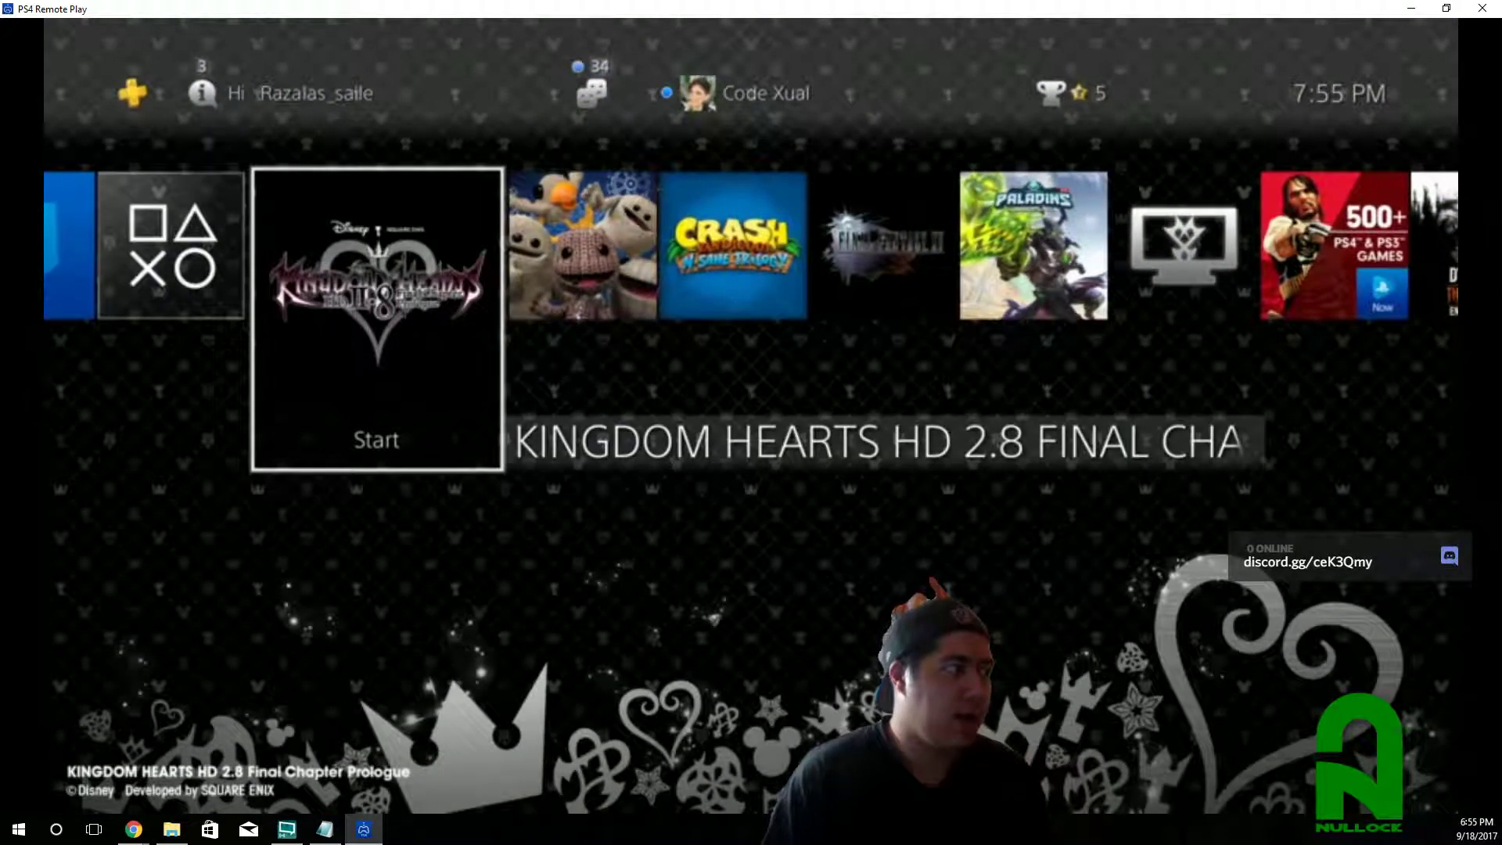
key("Return")
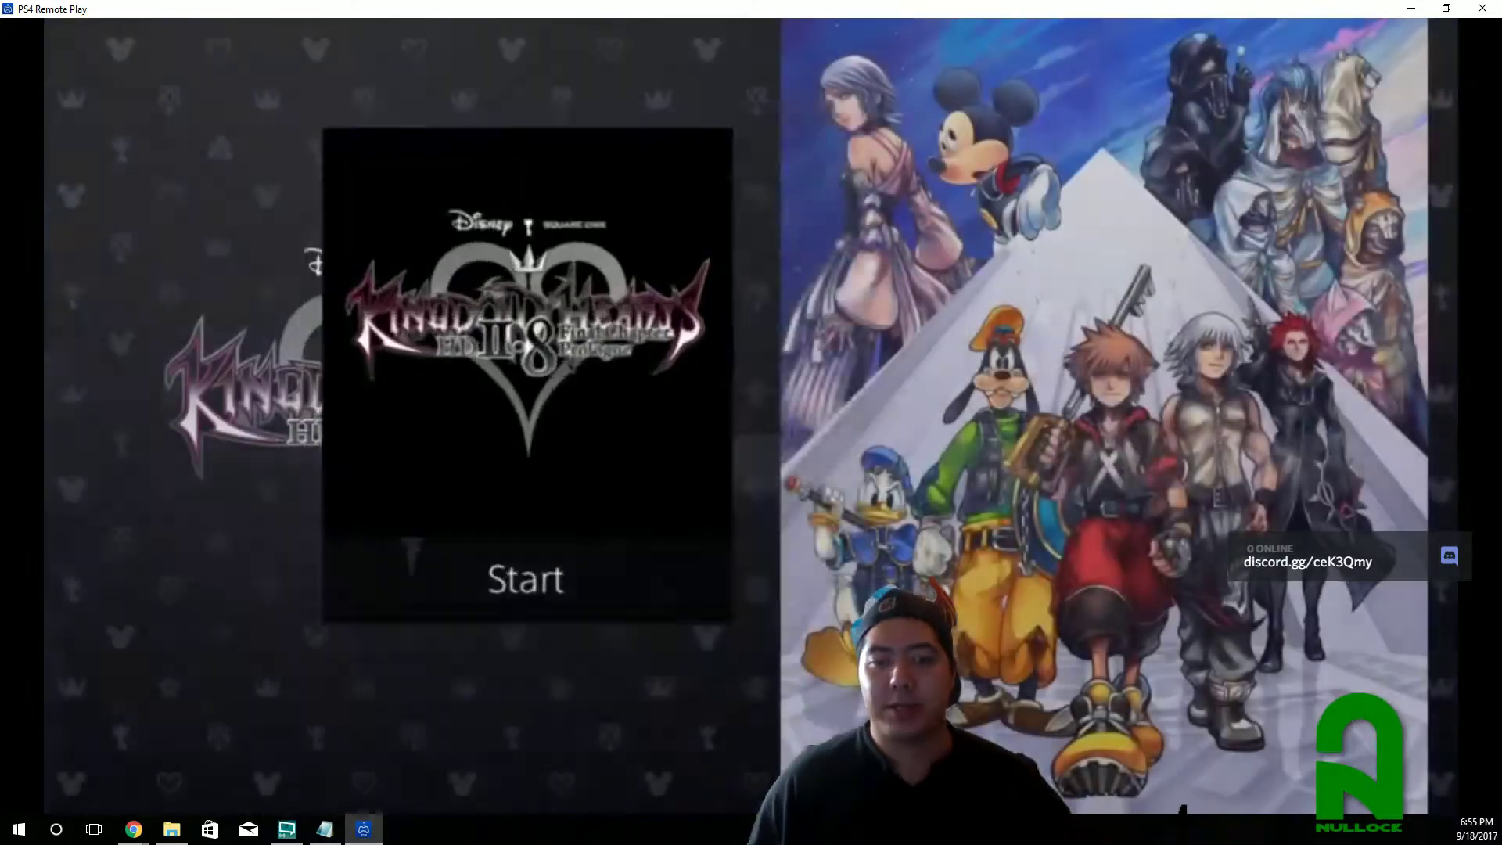
Restore the Remote Play window to a smaller size on the desktop, and turn its microphone on and off again
mouse_move(771, 73)
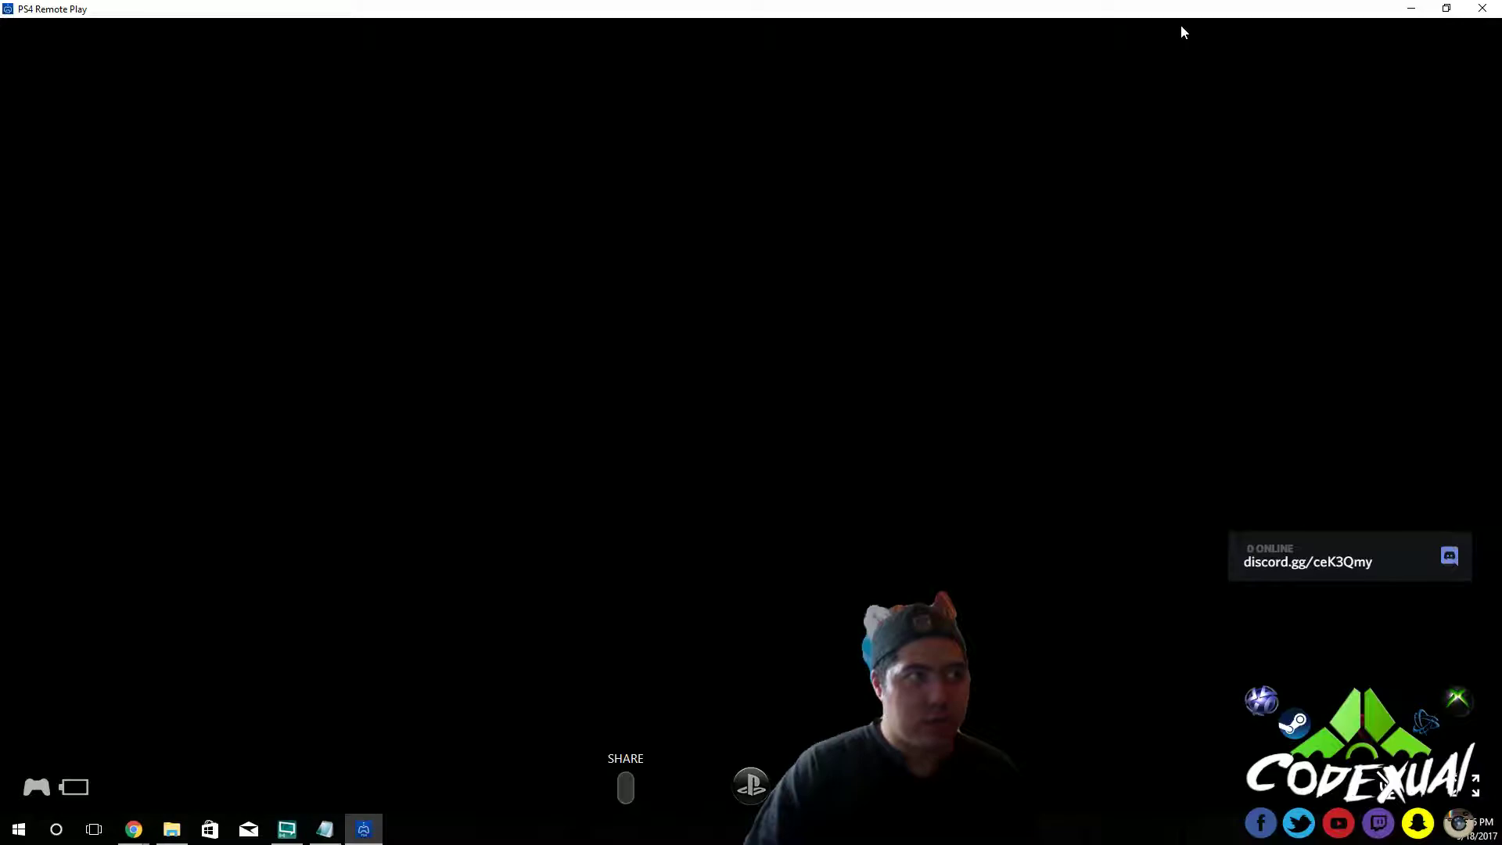
left_click_drag(1180, 11, 682, 96)
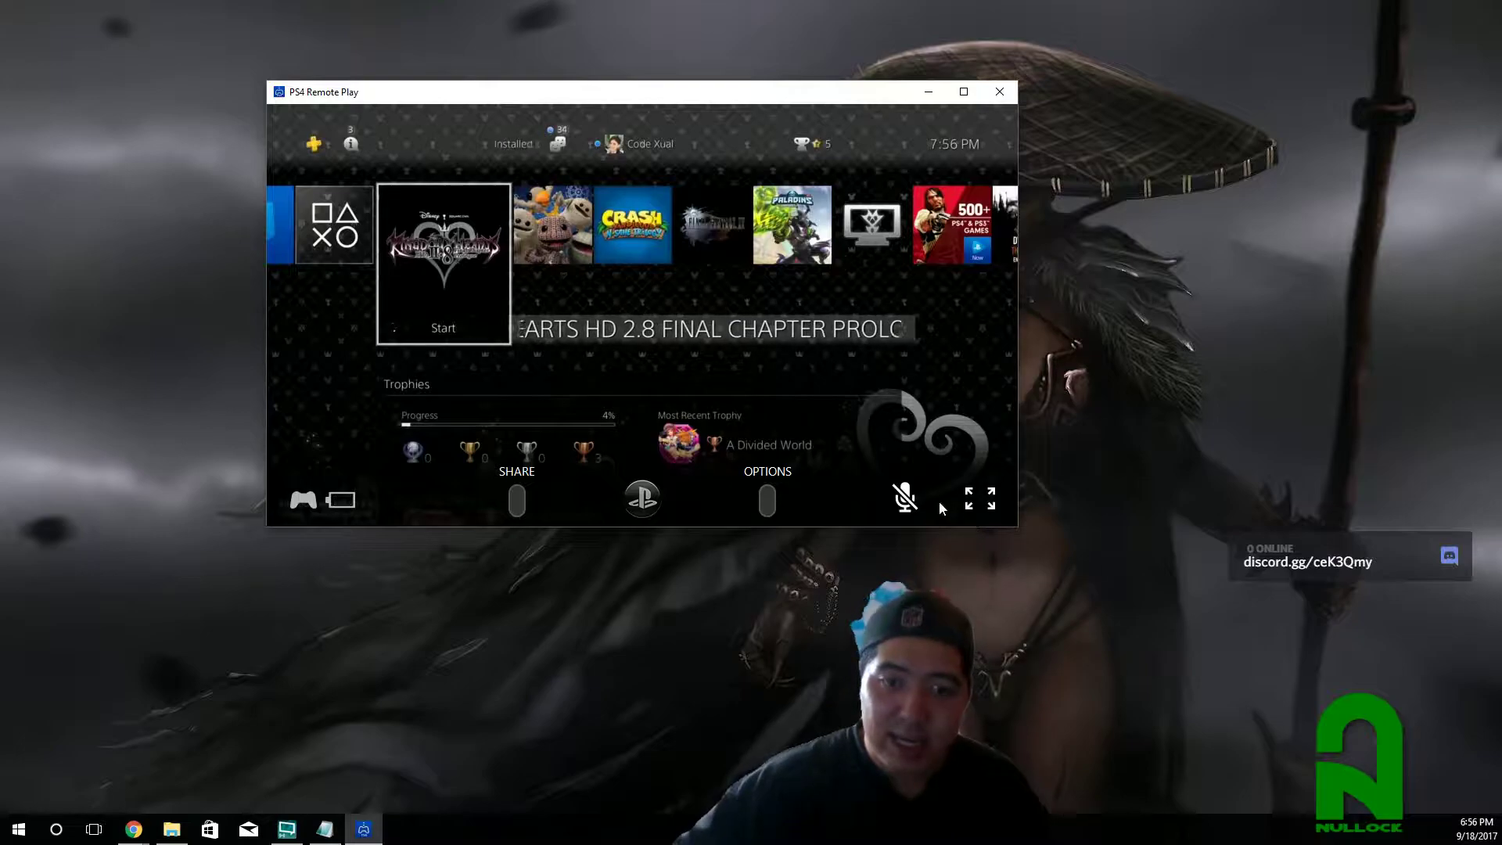
left_click(904, 499)
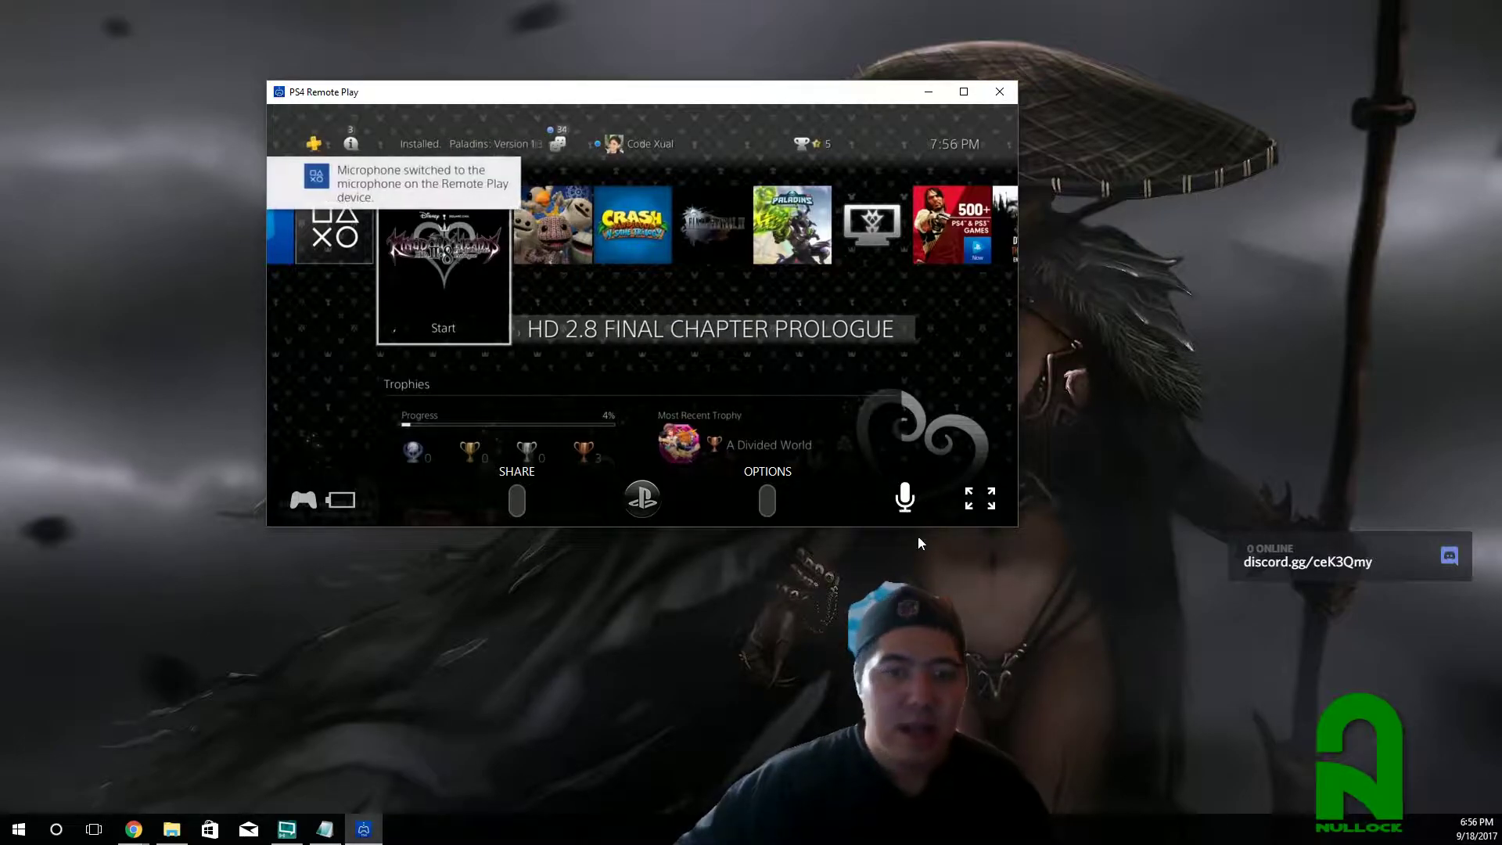
left_click(901, 497)
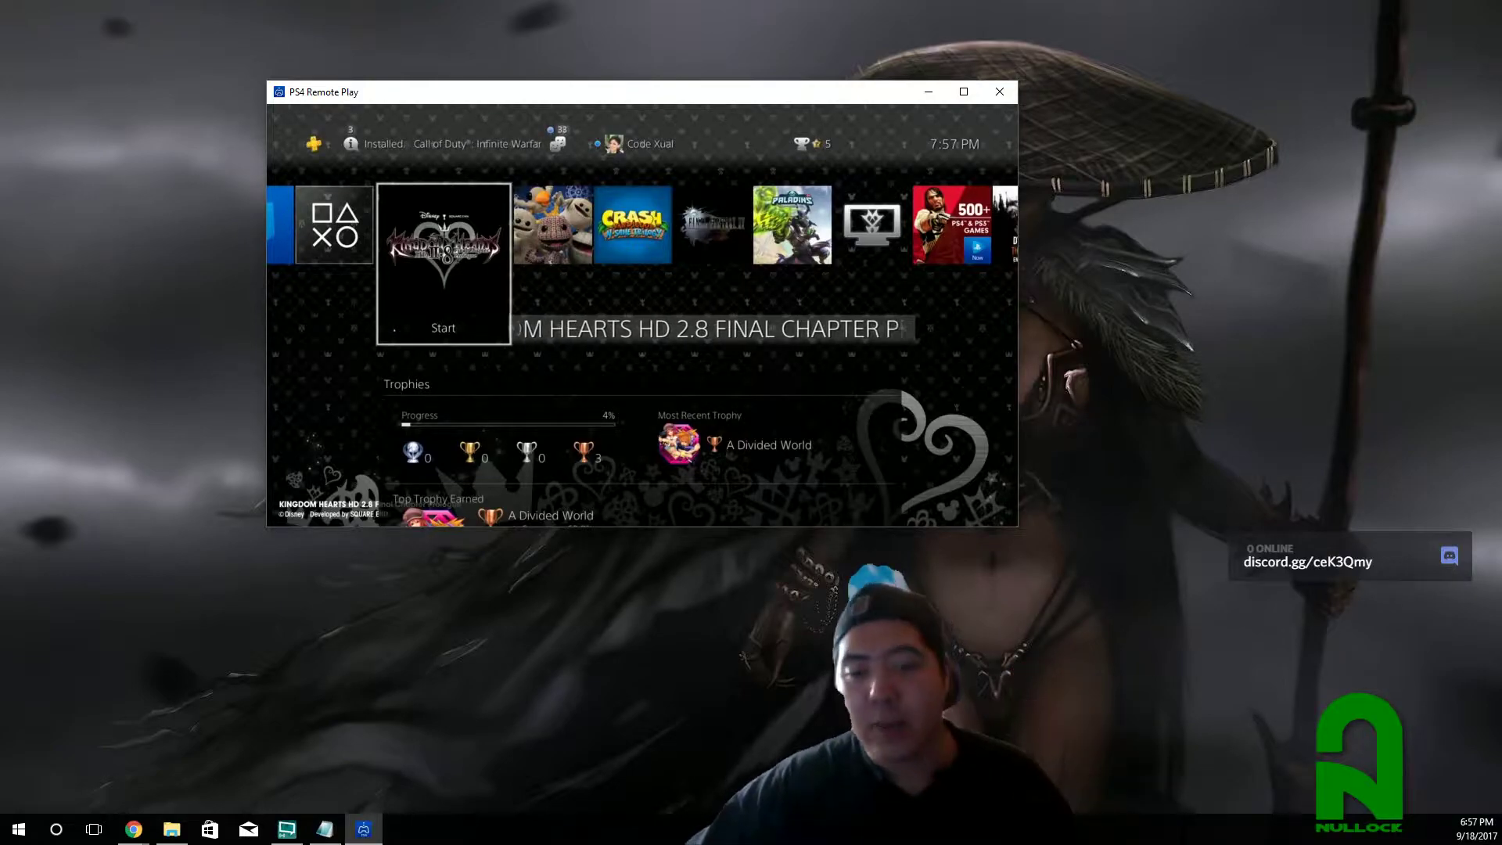
Bring the recording program's window onto the desktop alongside the PS4 Remote Play window and show its options for adding a source
left_click_drag(1501, 14, 784, 14)
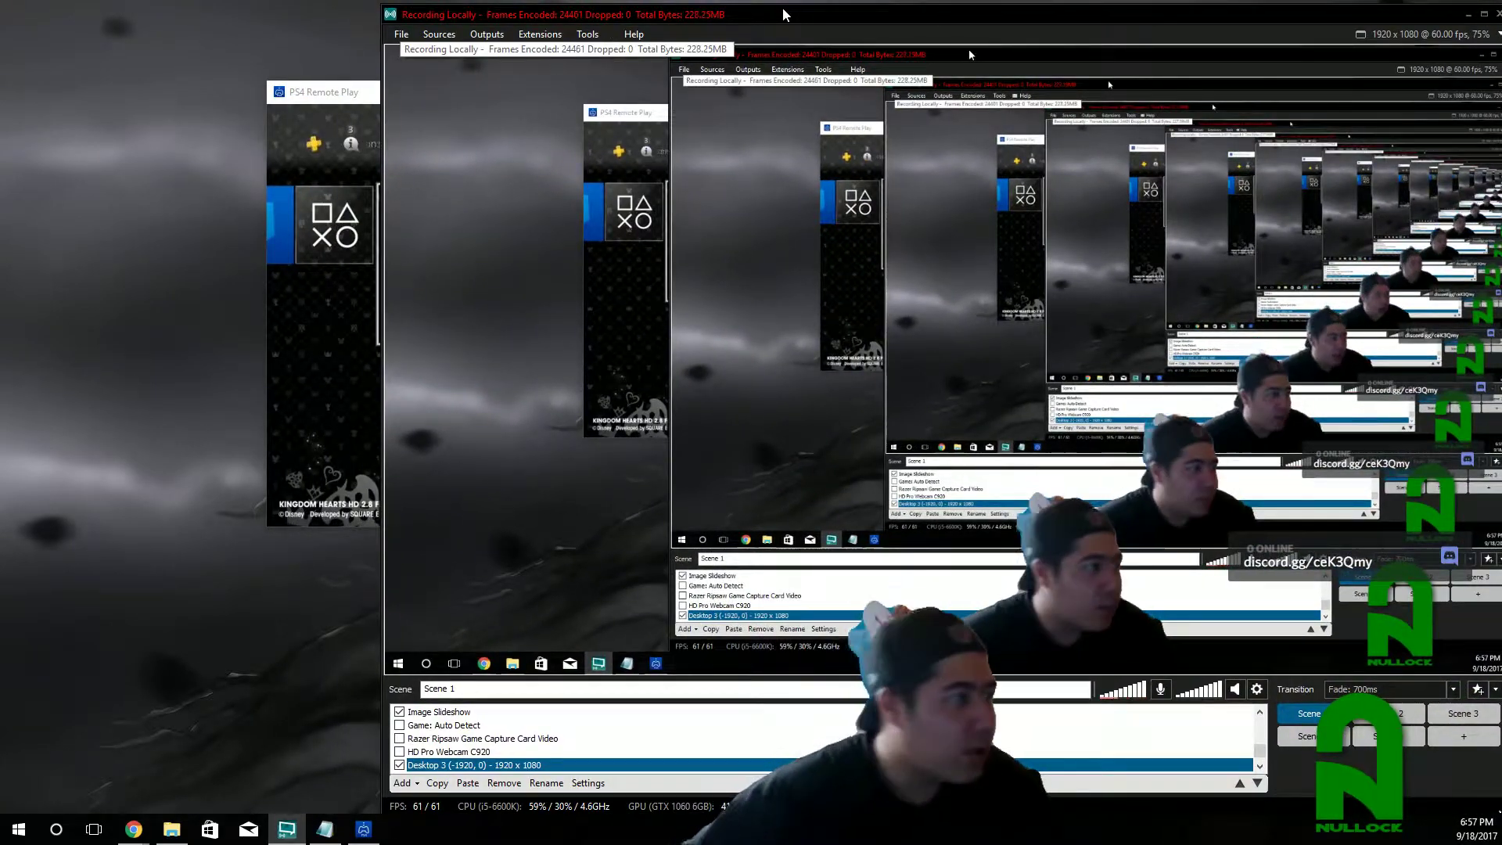
left_click_drag(375, 92, 154, 21)
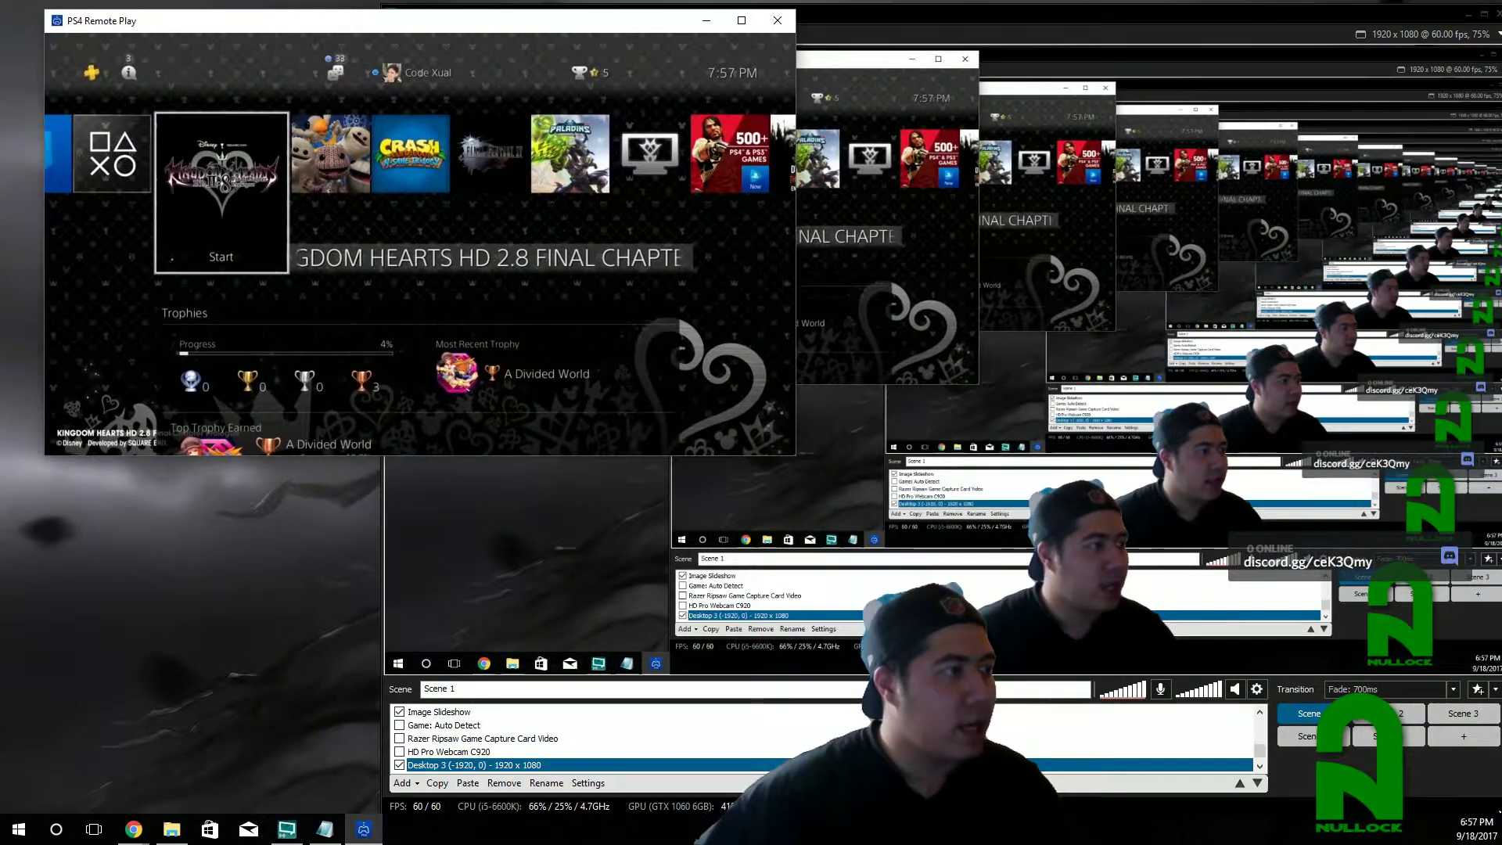
left_click_drag(652, 14, 632, 21)
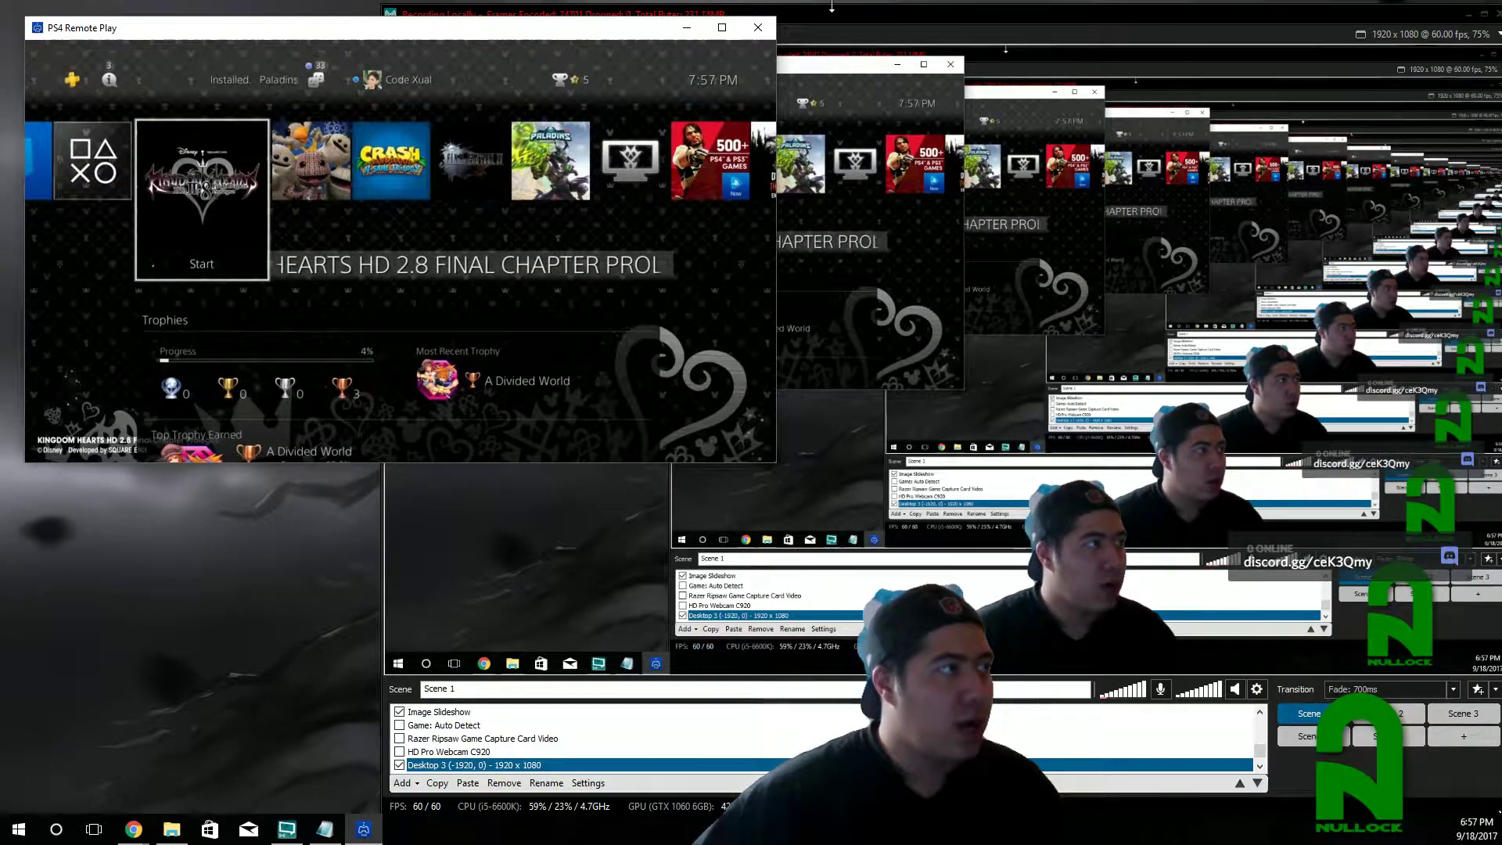
left_click(832, 8)
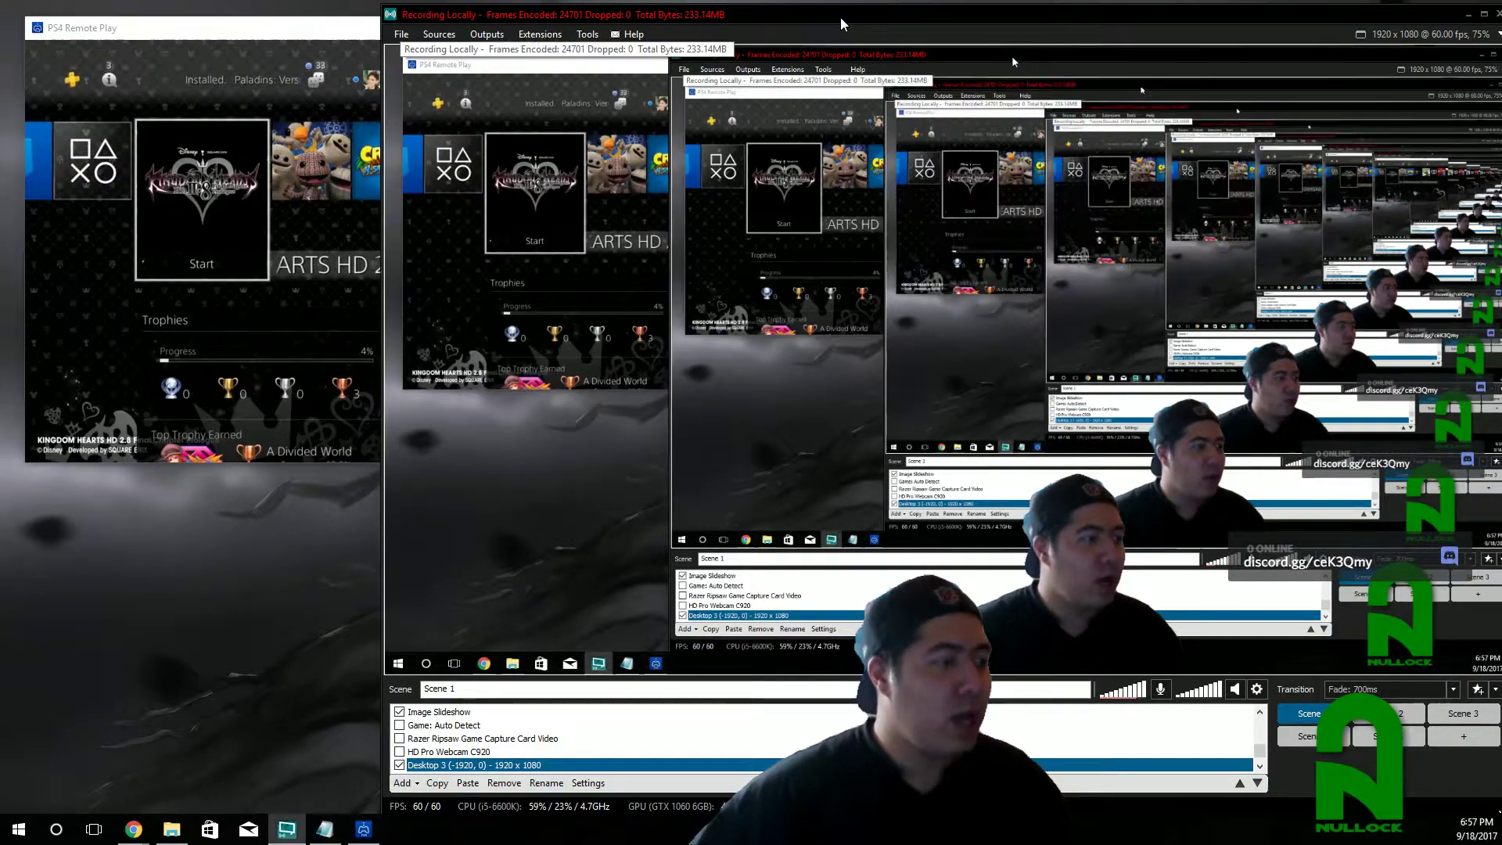
left_click(565, 424)
left_click(417, 783)
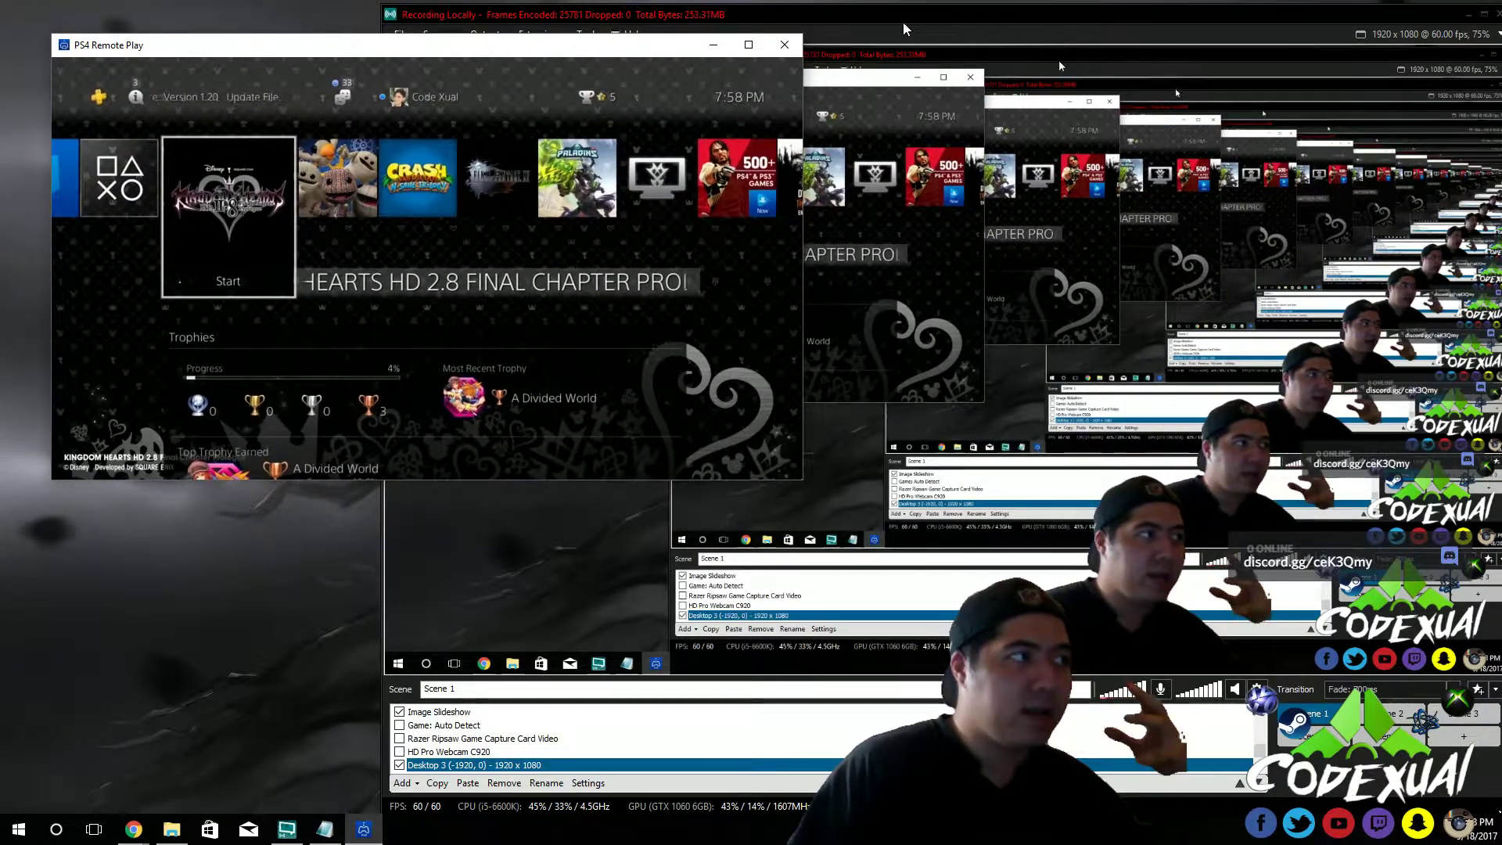
Move the recording program off the desktop, reposition the PS4 Remote Play window, and show its stream in full screen
left_click_drag(902, 13, 1501, 25)
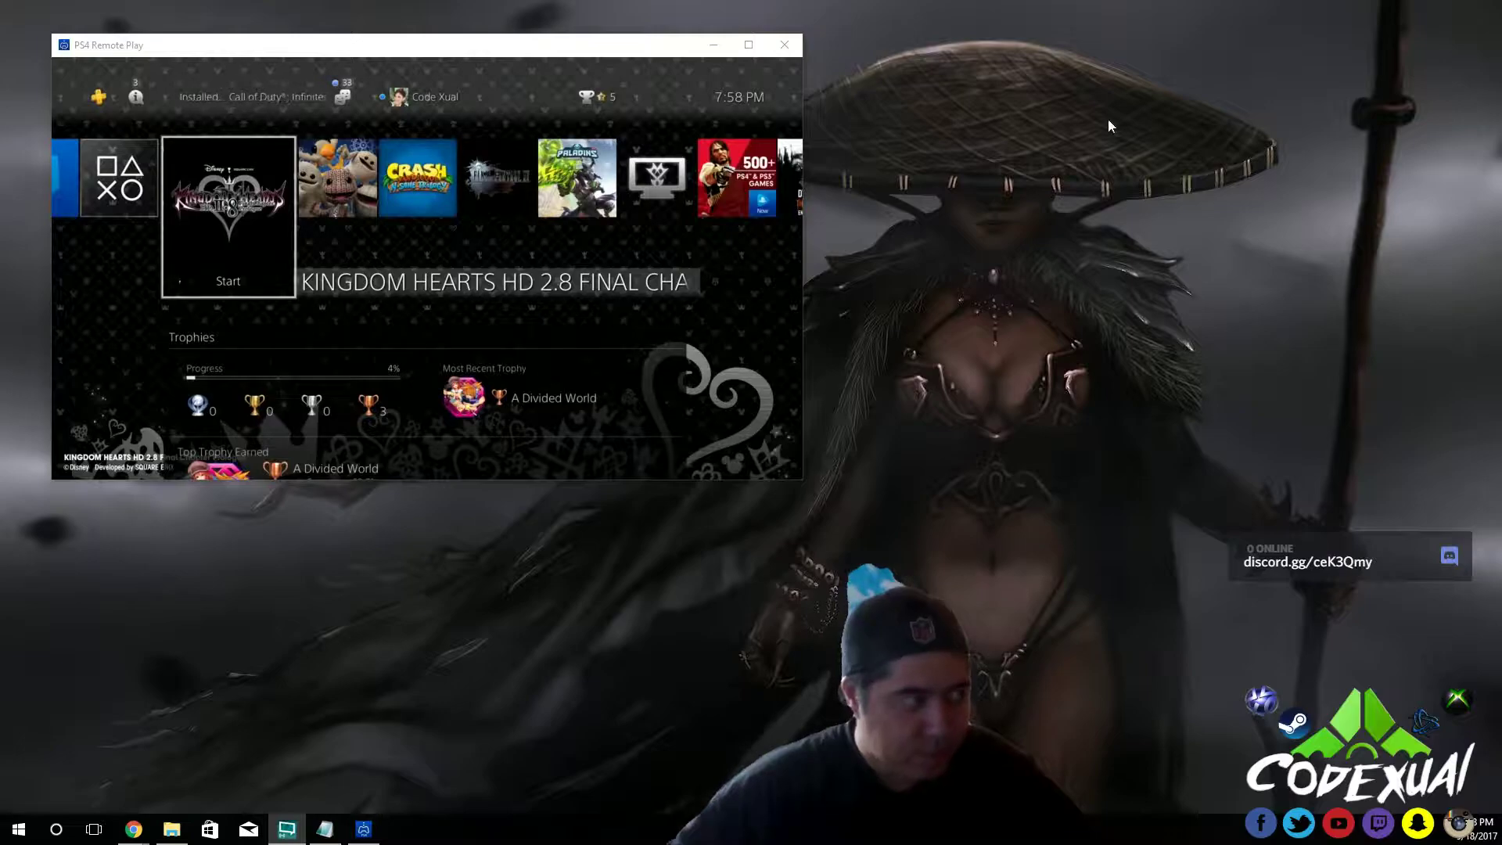
left_click_drag(680, 51, 917, 88)
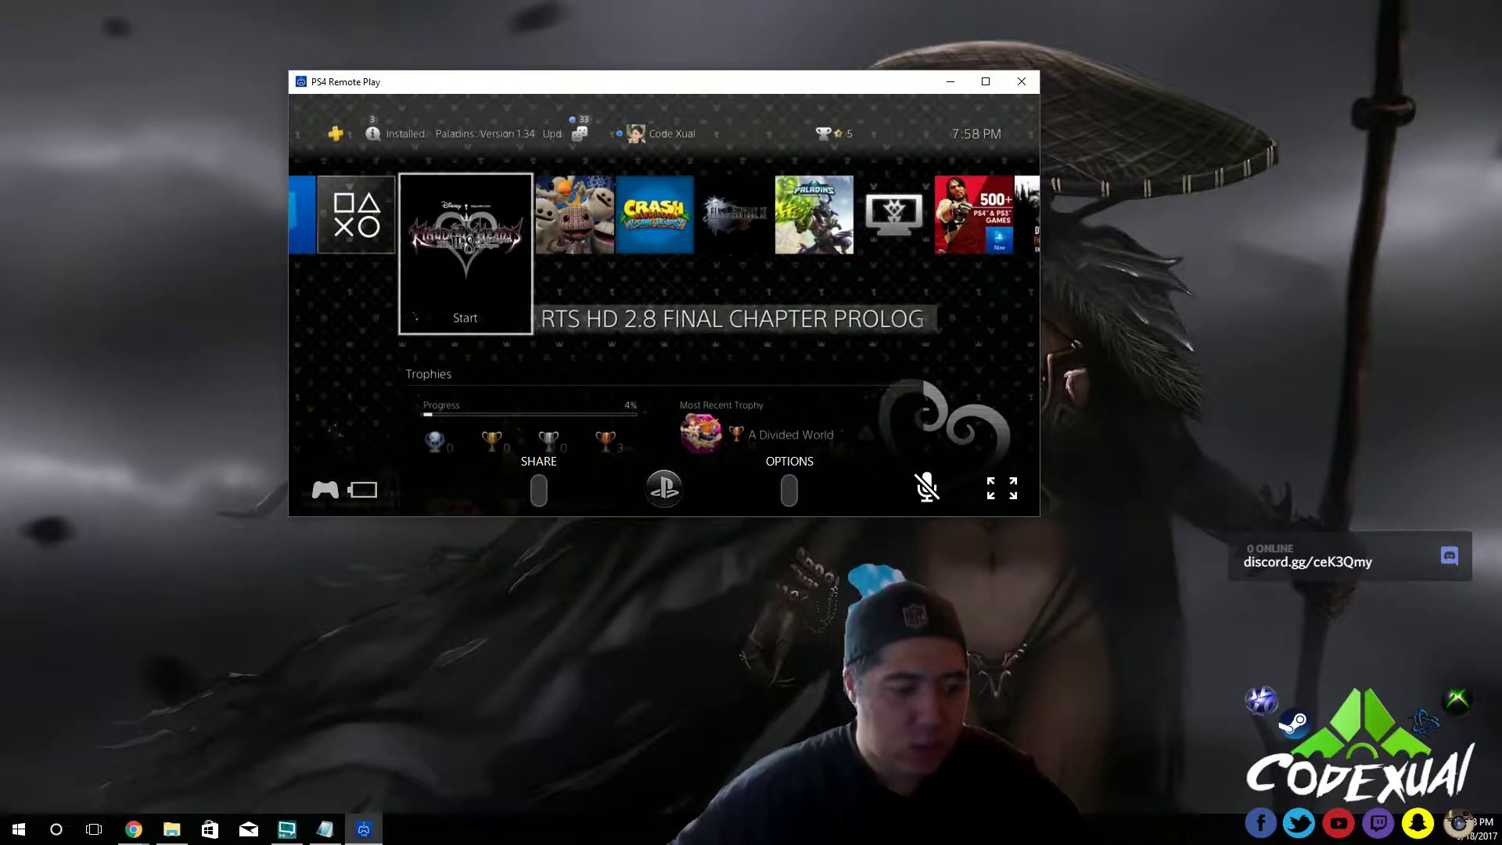
left_click(1002, 488)
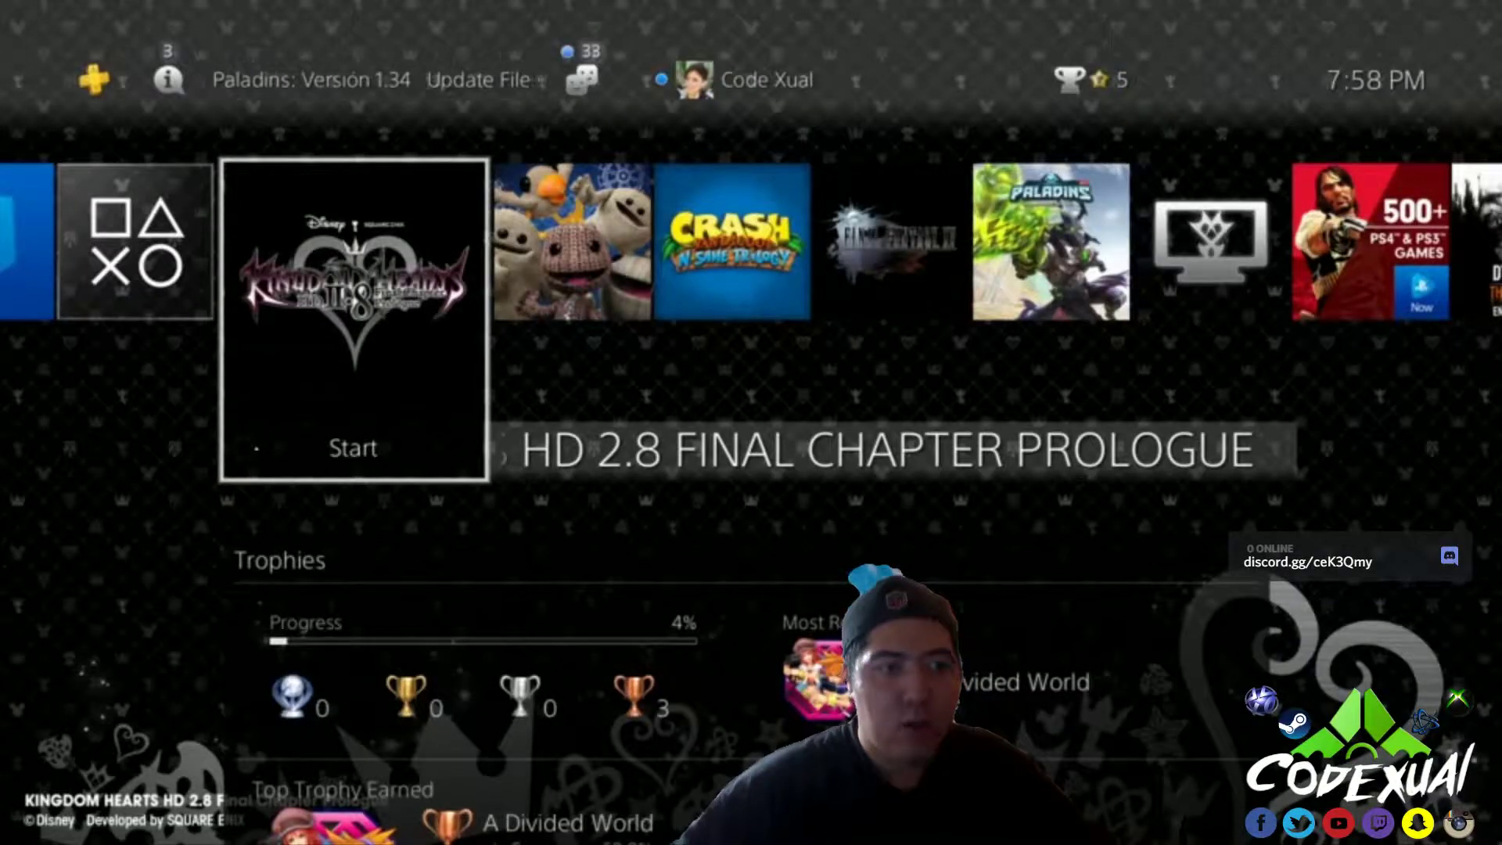
View the KINGDOM HEARTS HD 2.8 details page on the PS4, then return to the home row and browse to Paladins
key("Down")
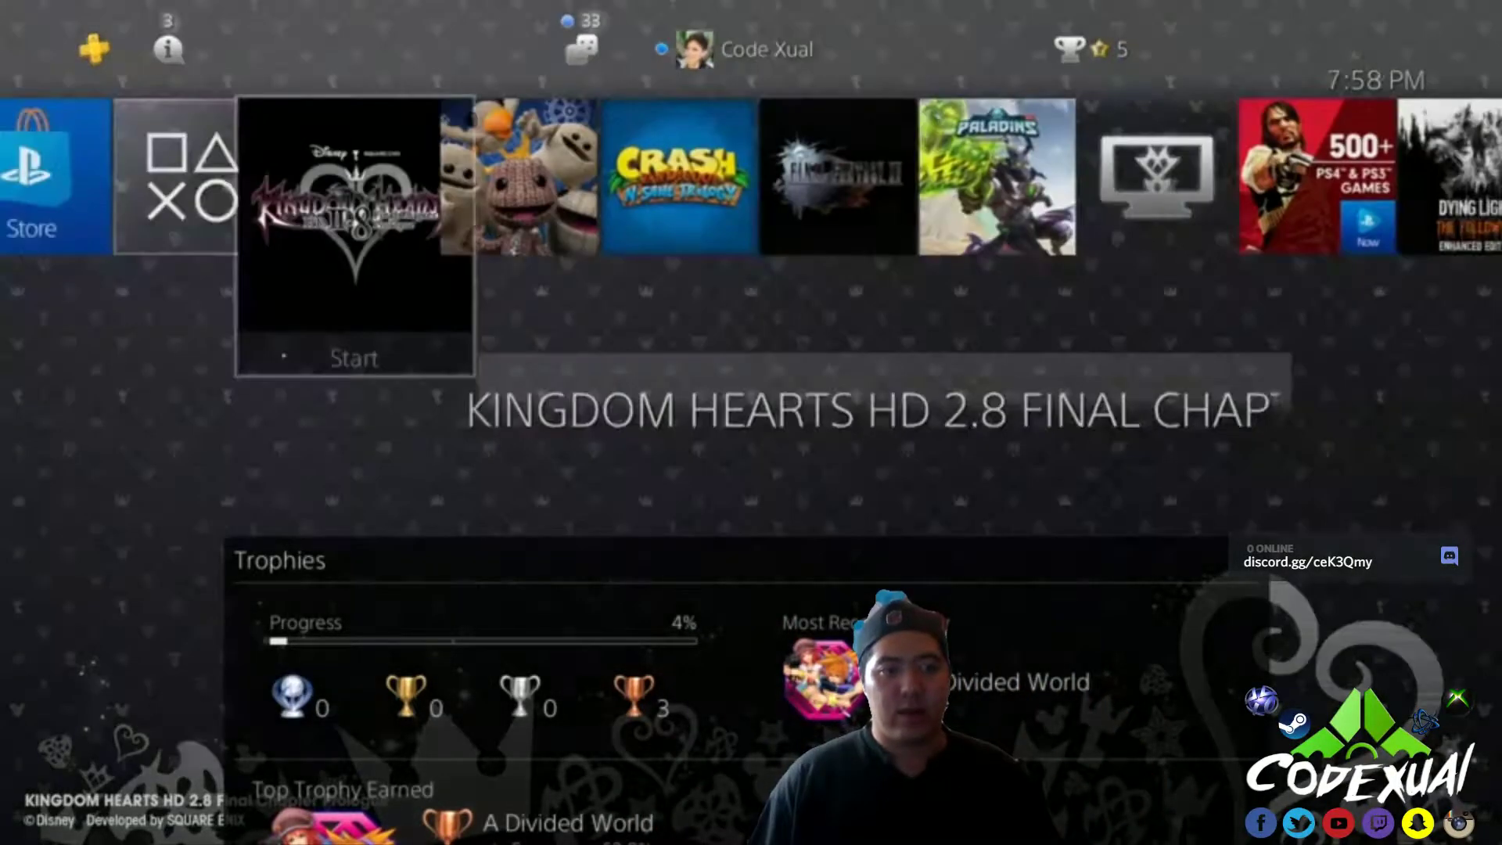
key("Up")
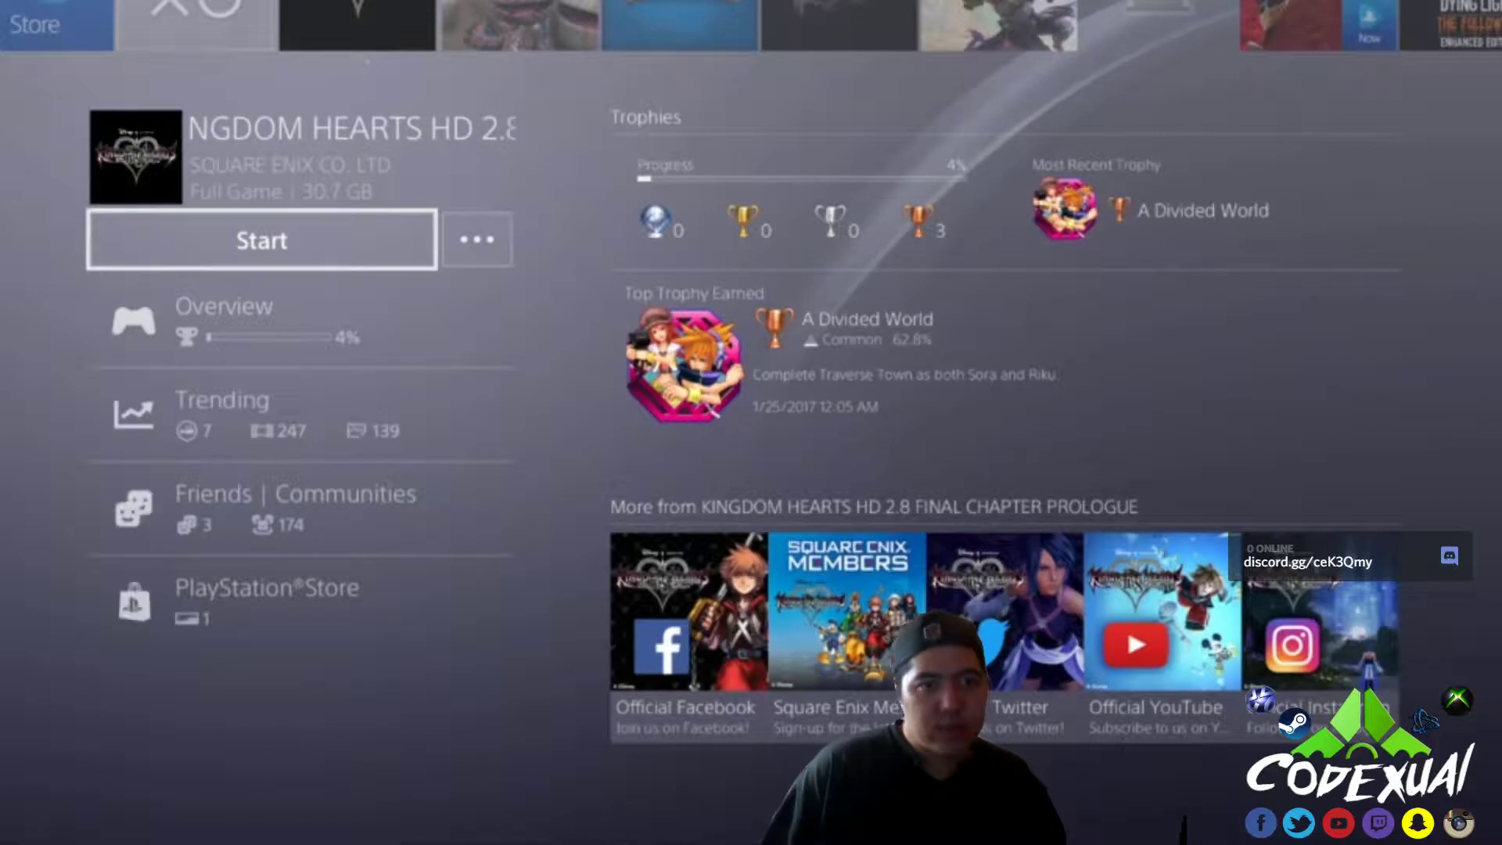
key("Up")
key("Right")
key("Right")
key("Right")
key("Right")
key("Right")
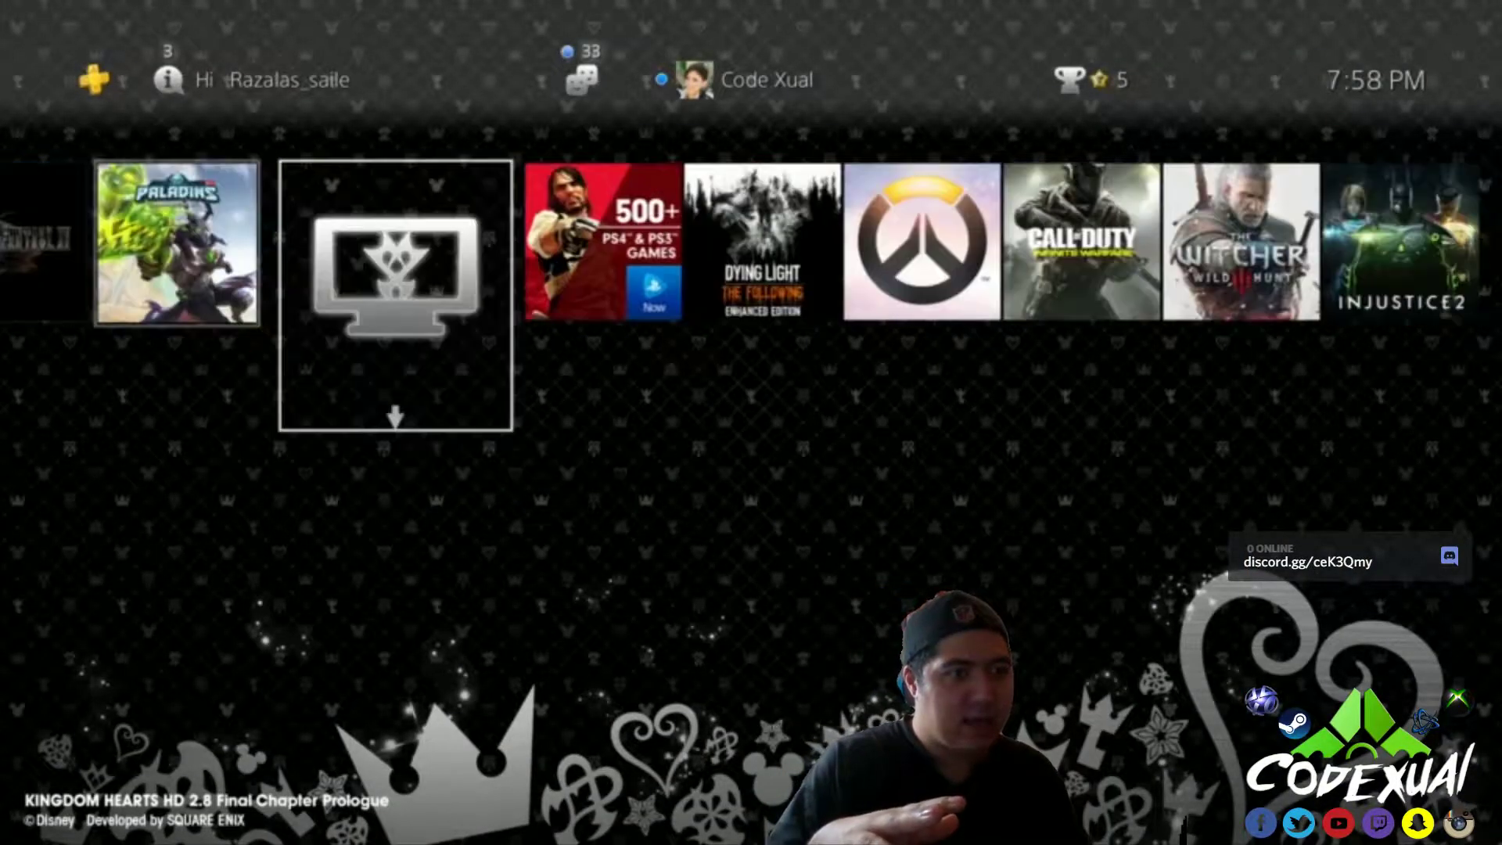
key("Right")
key("Left")
key("Left")
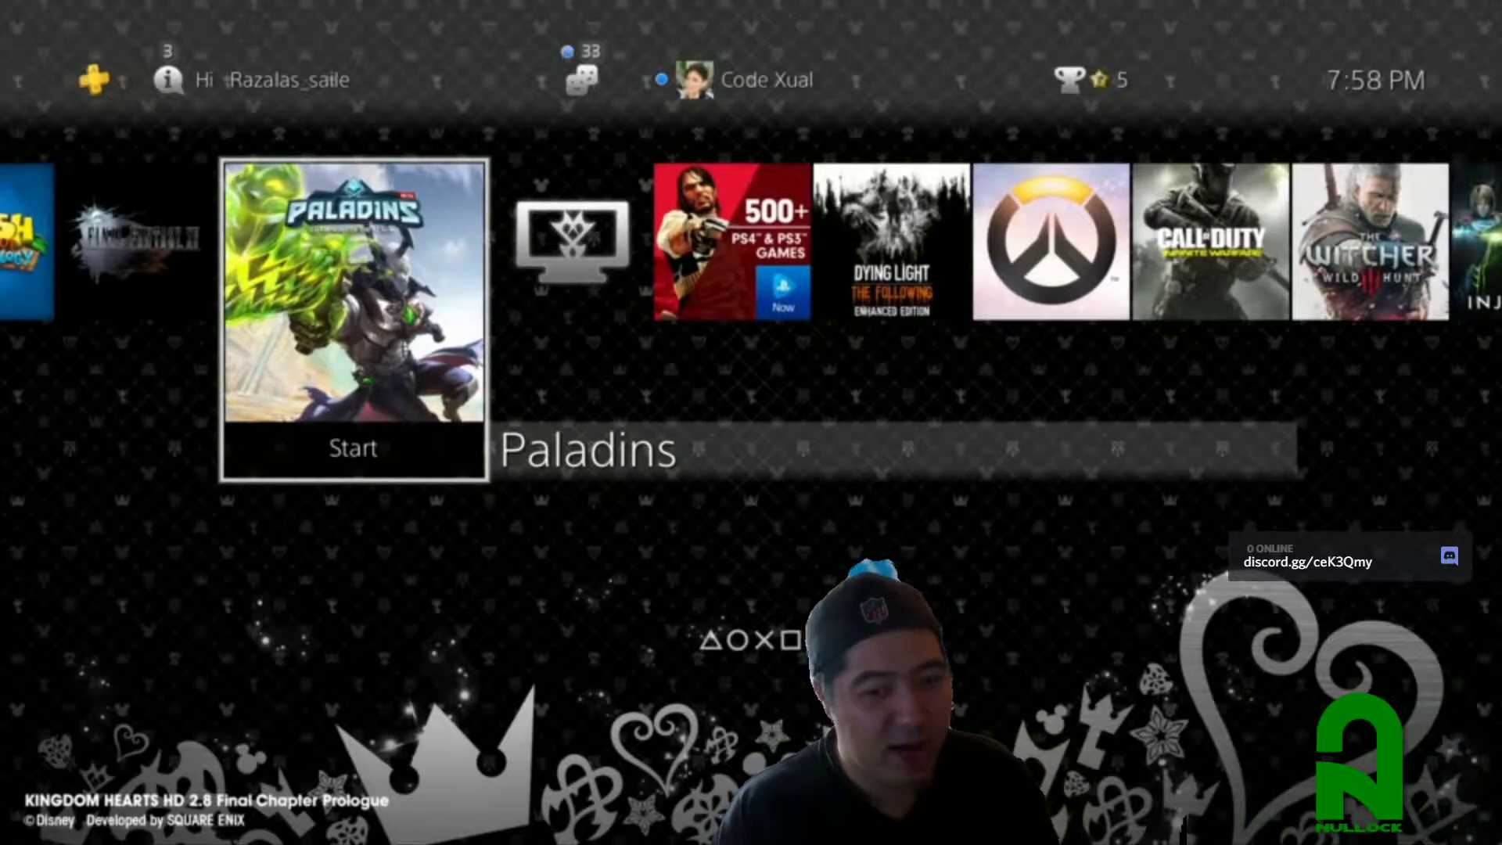
Browse the PS4 home row past Overwatch: Origins Edition to DARK SOULS III and back to The Witcher 3: Wild Hunt
key("Right")
key("Right")
key("Right")
key("Right")
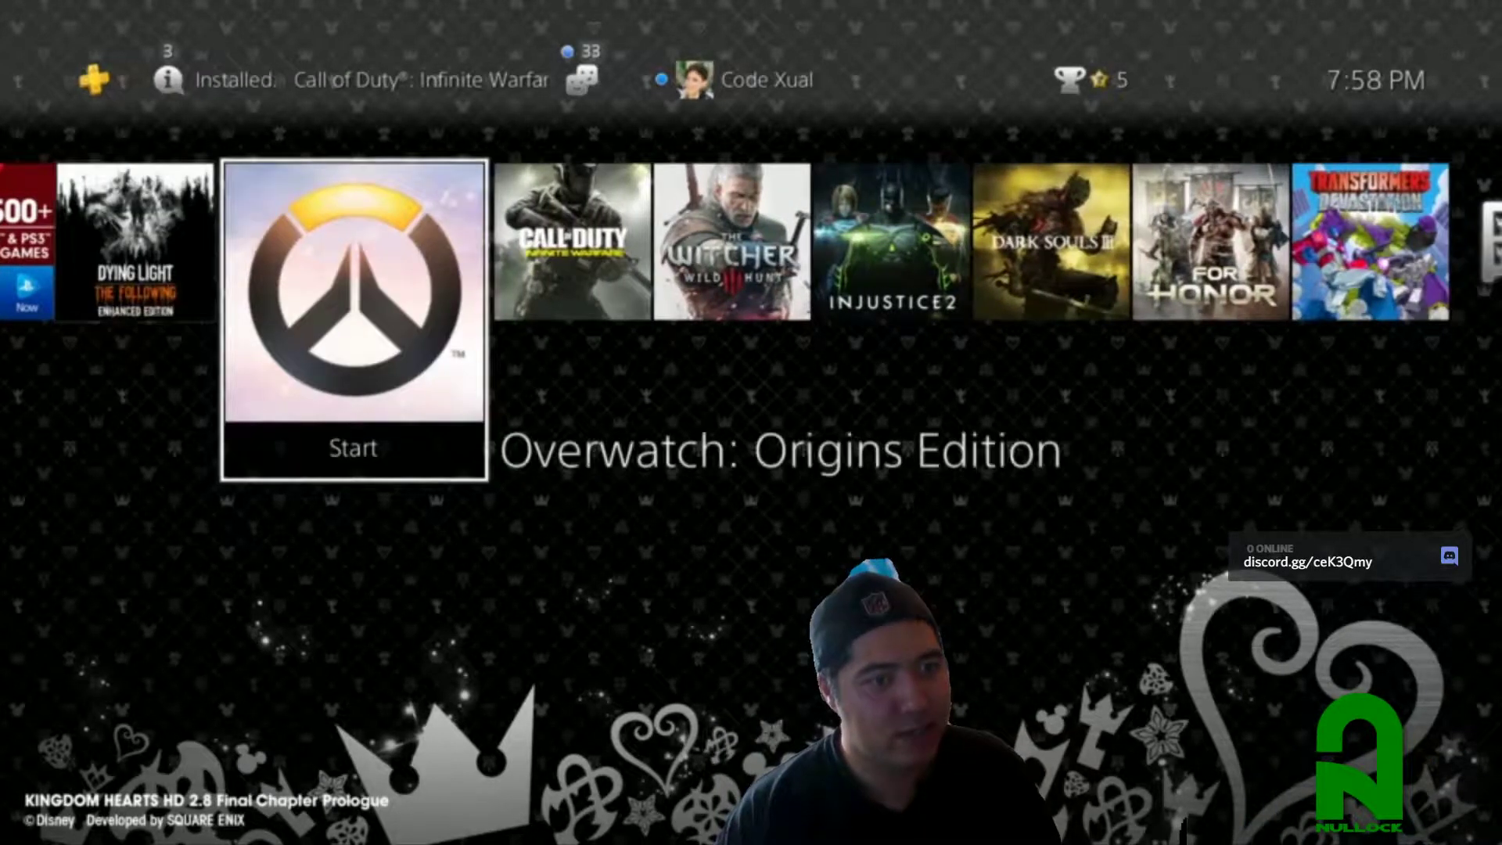
key("Right")
key("Right")
key("Right")
key("Right")
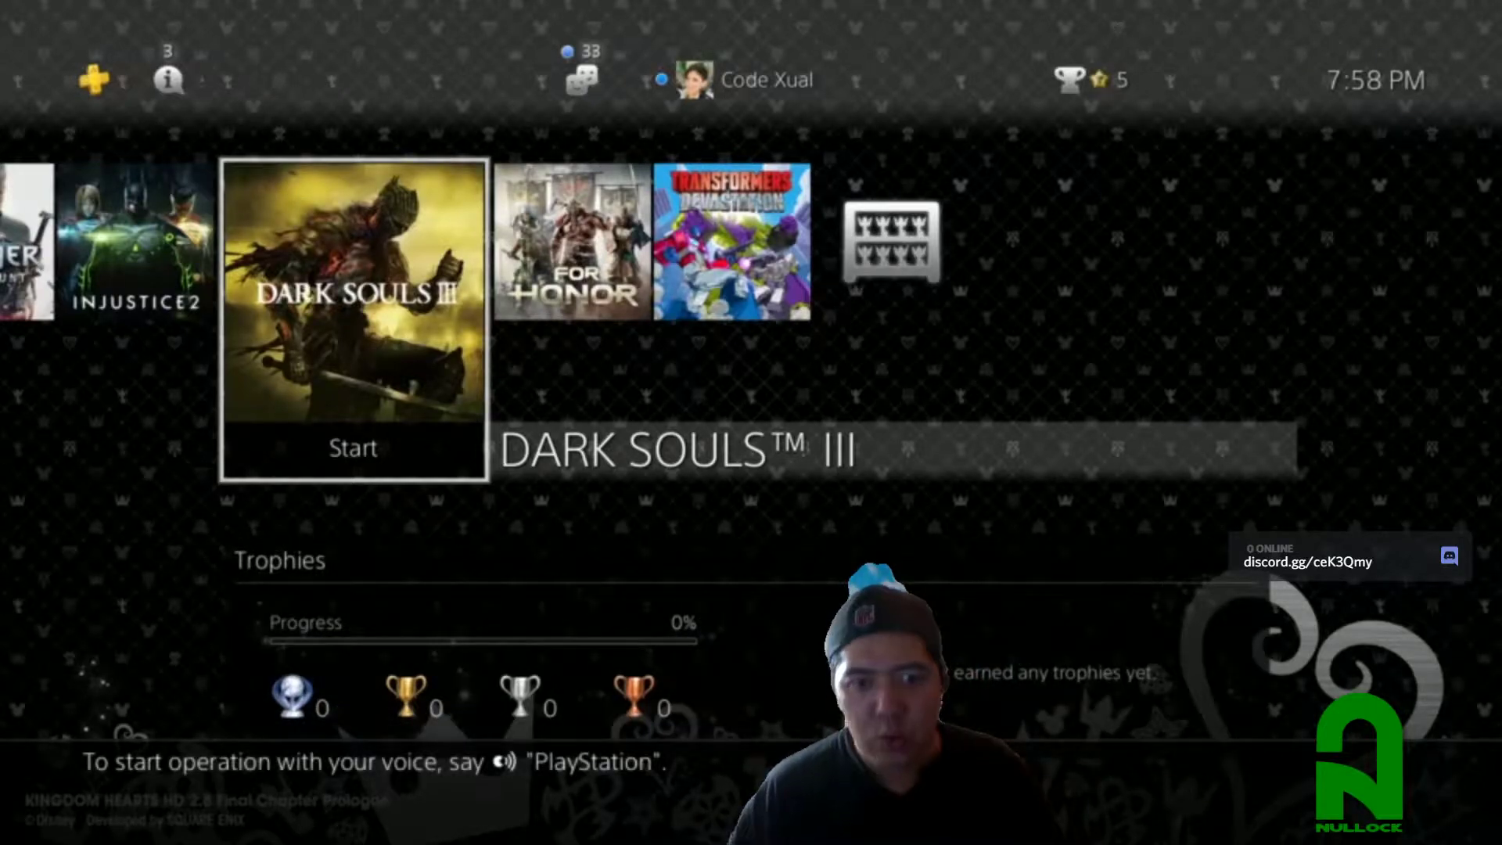
key("Left")
key("Left")
key("Left")
key("Left")
key("Left")
key("Left")
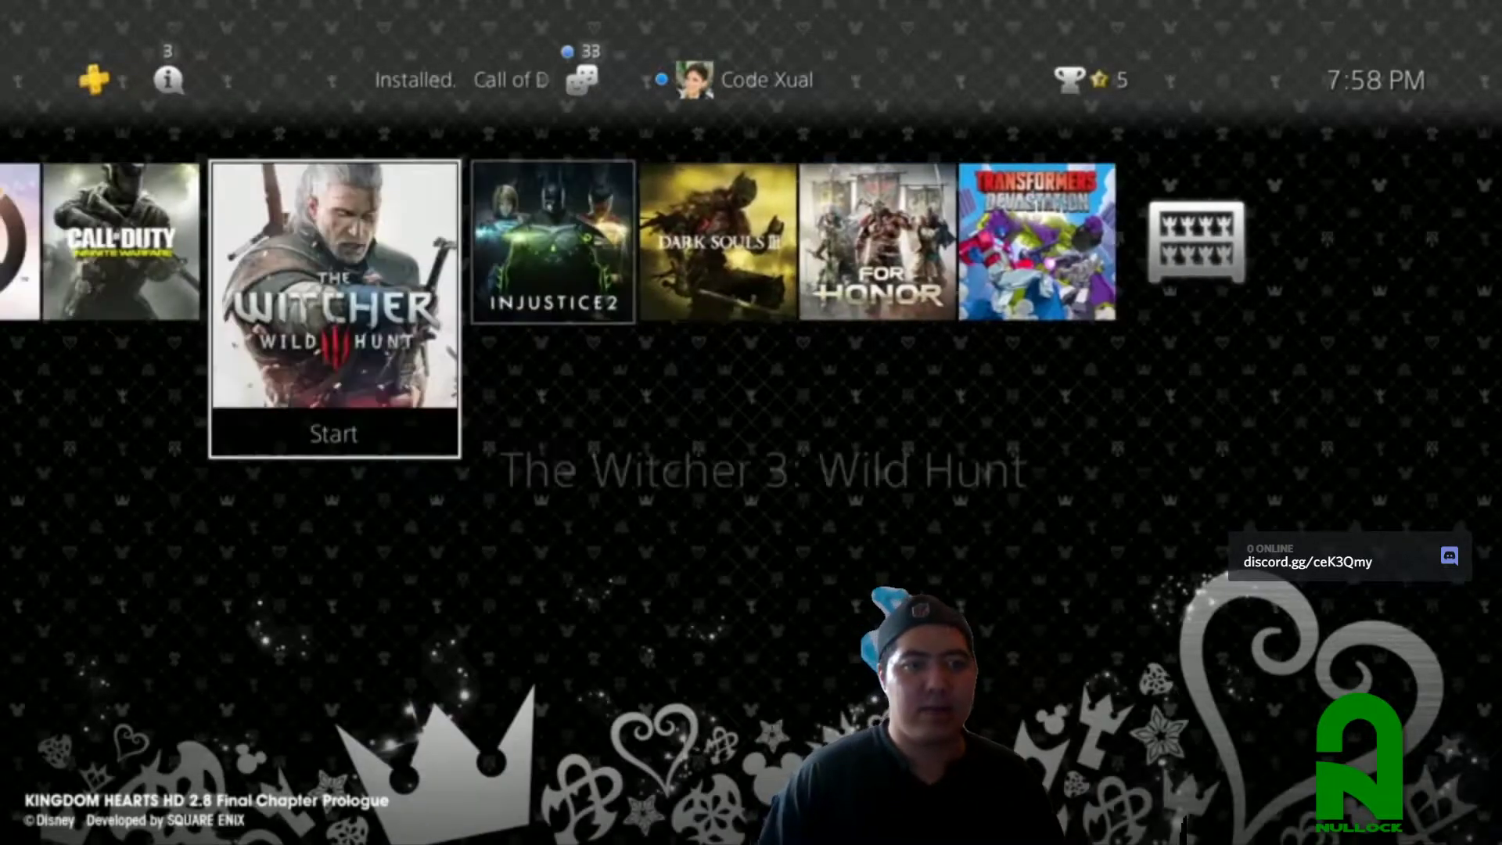
Browse the PS4 home row back to TV & Video and return to The Witcher 3: Wild Hunt
key("Left")
key("Left")
key("Left")
key("Left")
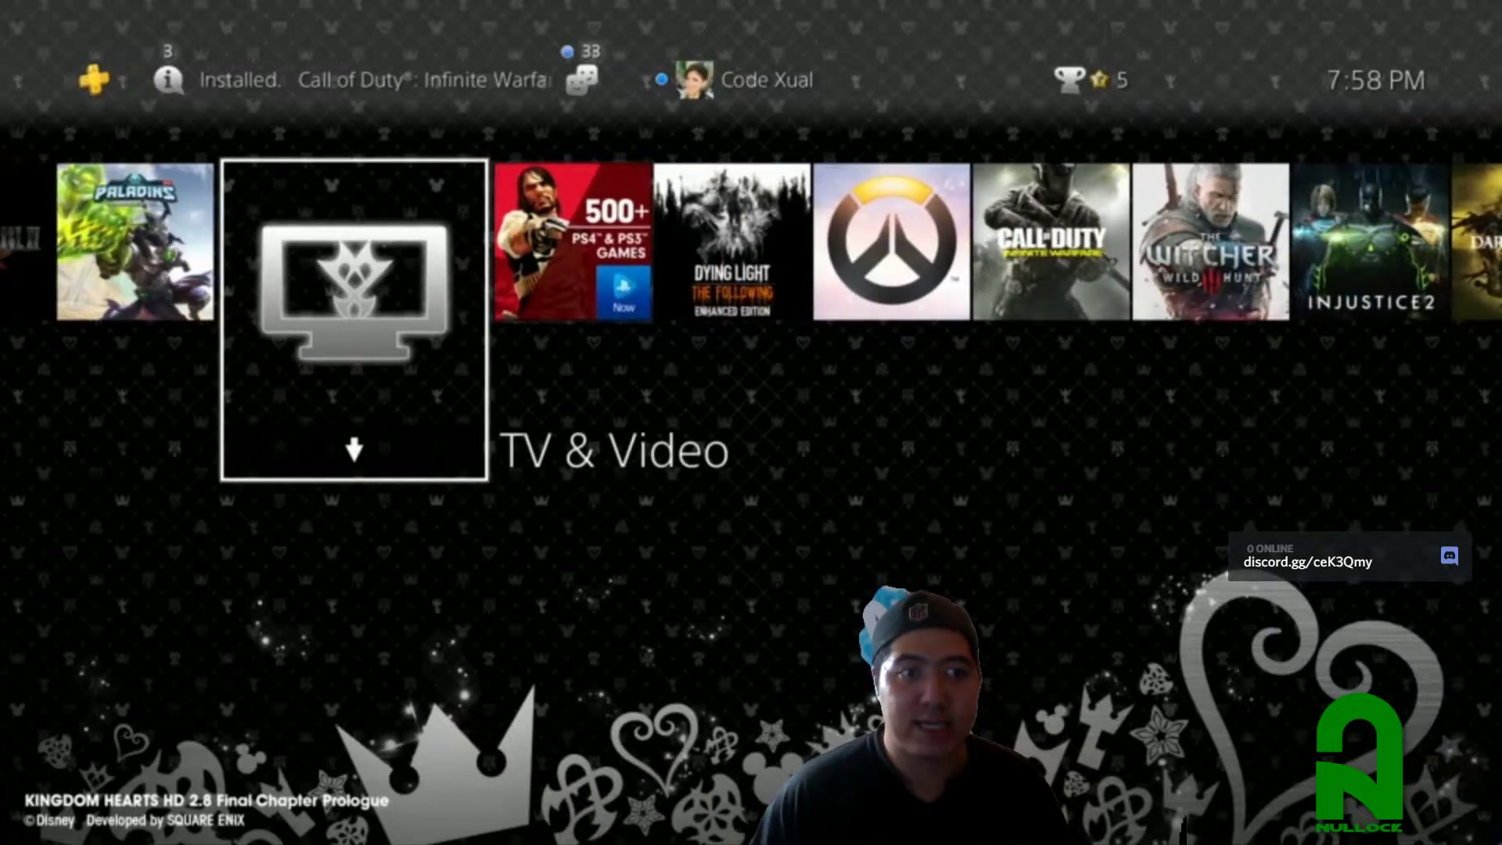
key("Right")
key("Right")
key("Right")
key("Right")
key("Right")
key("Right")
key("Right")
key("Right")
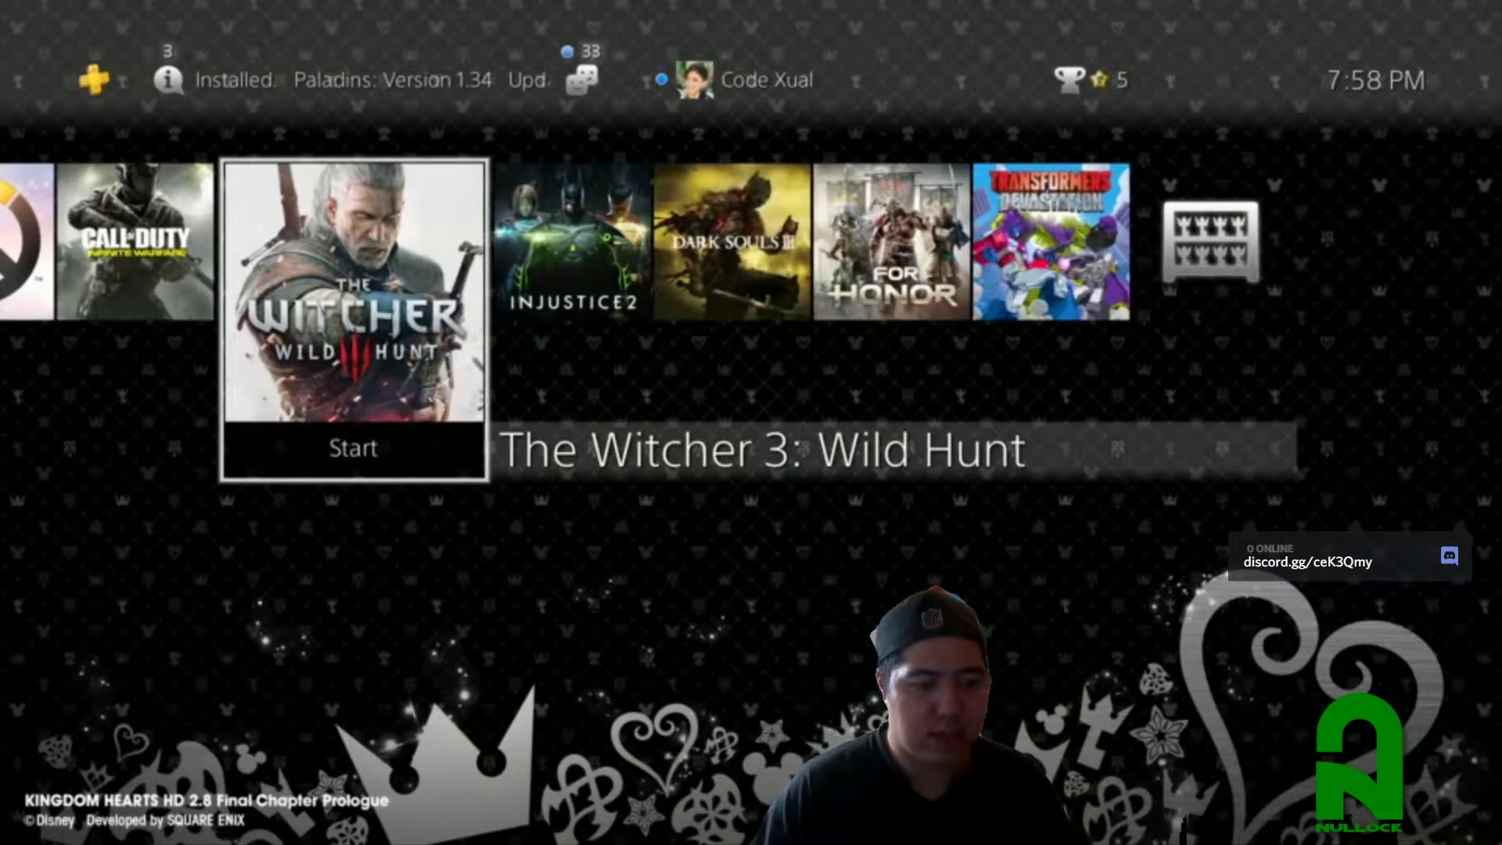
Take the stream out of full screen, highlight Injustice 2, and return the stream to full screen
key("Escape")
key("Right")
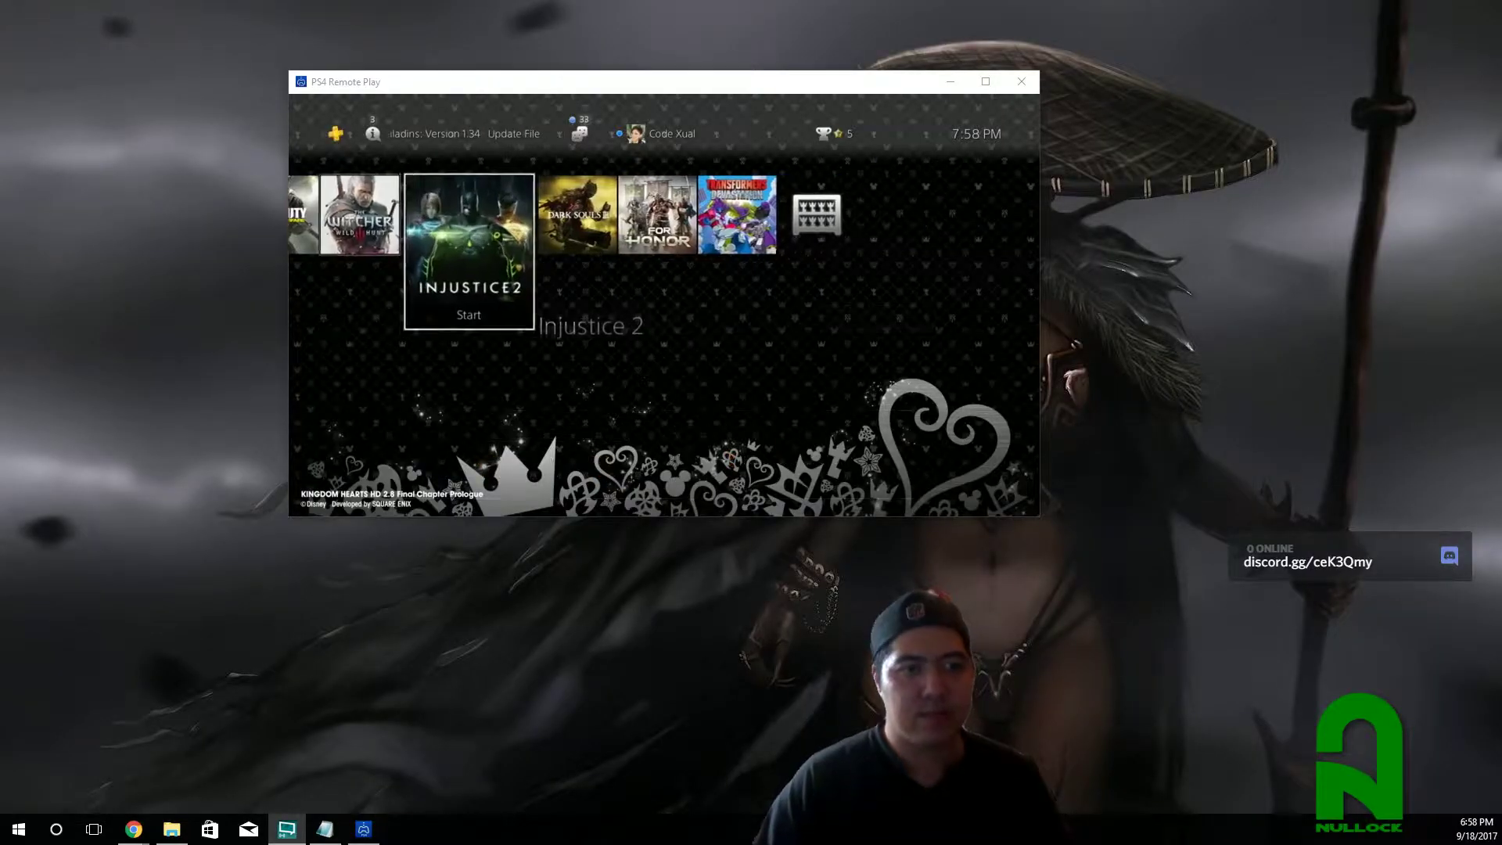
double_click(664, 305)
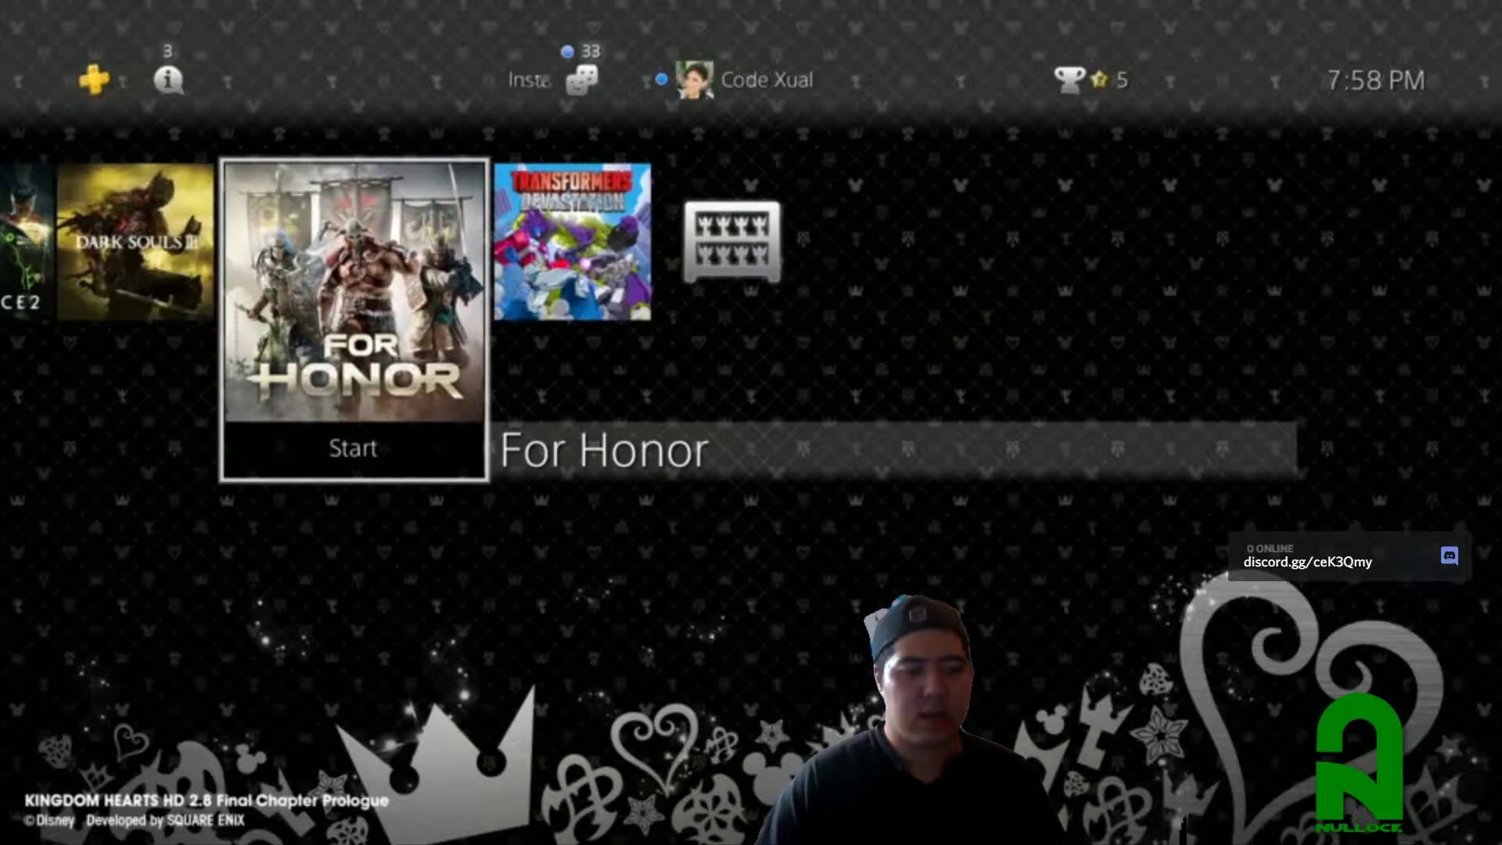
Browse the home row from For Honor back to Paladins and take the stream out of full screen
key("Left")
key("Left")
key("Left")
key("Left")
key("Left")
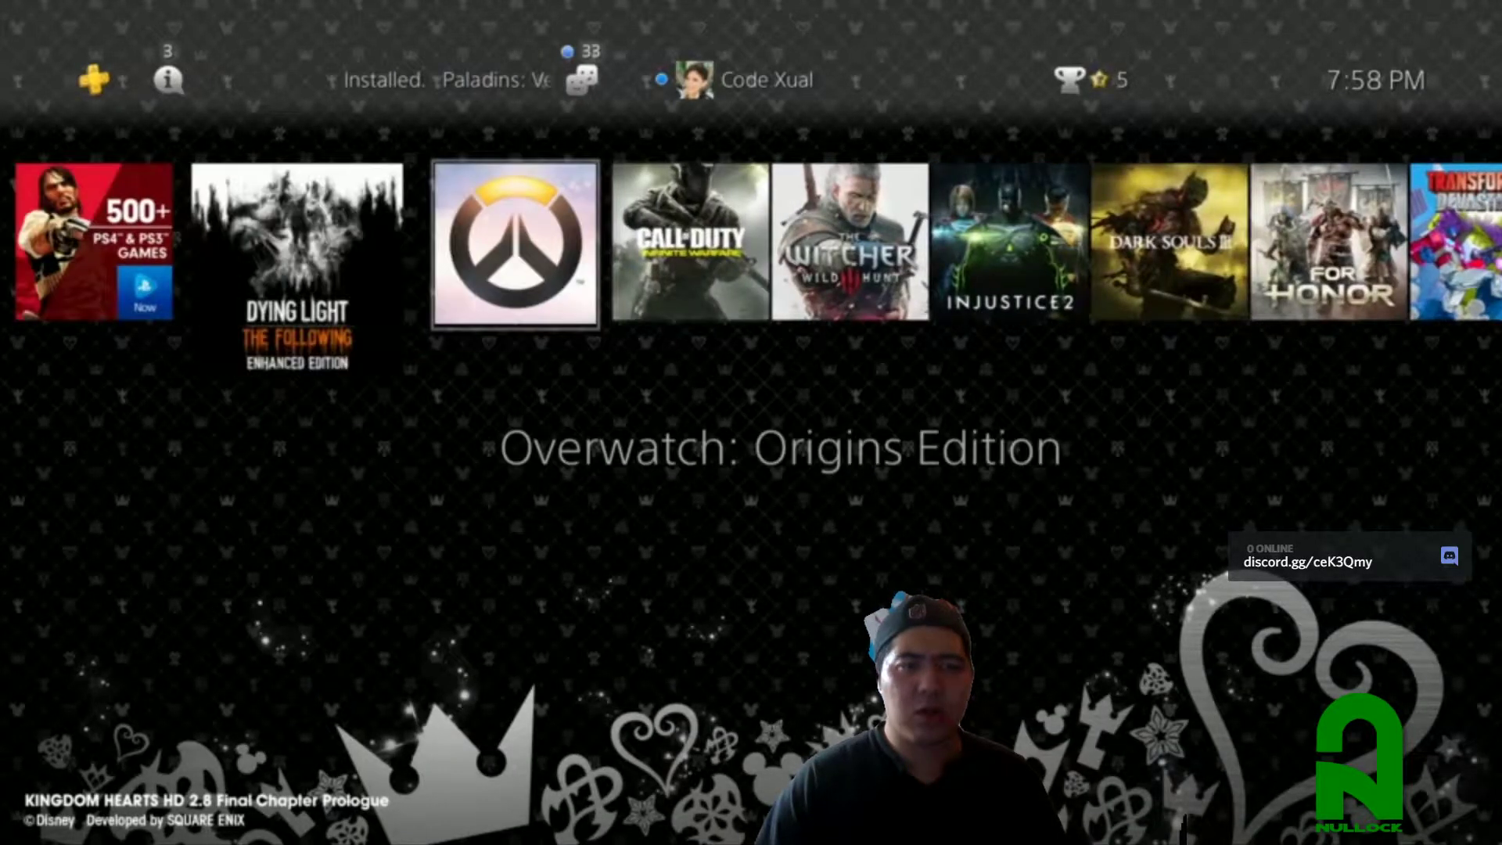
key("Left")
key("Left")
key("Left")
key("Escape")
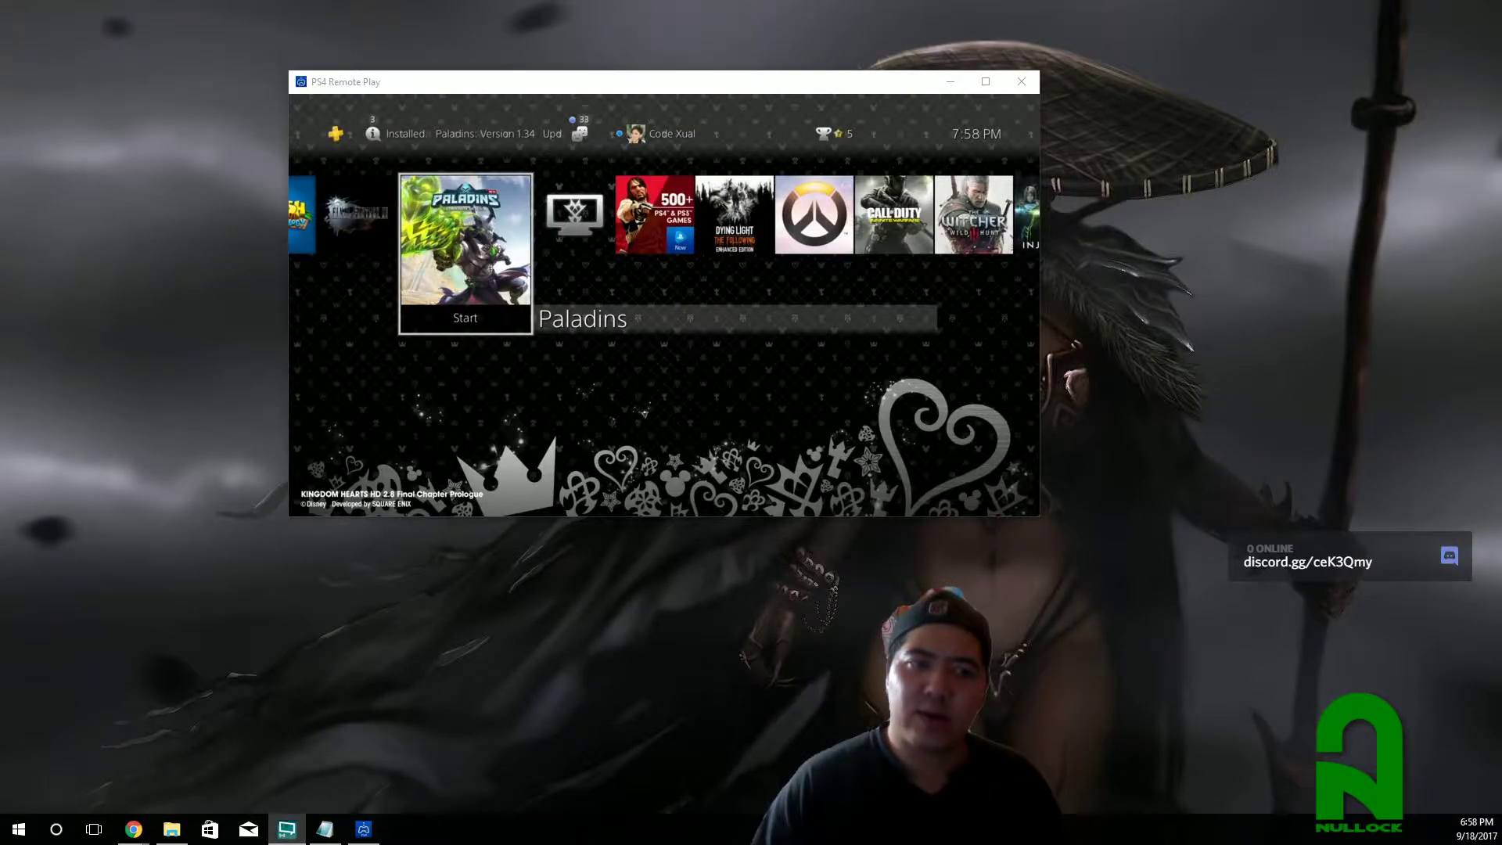
Maximize the PS4 Remote Play window and browse the home row from LittleBigPlanet 3 to The Witcher 3: Wild Hunt
double_click(890, 83)
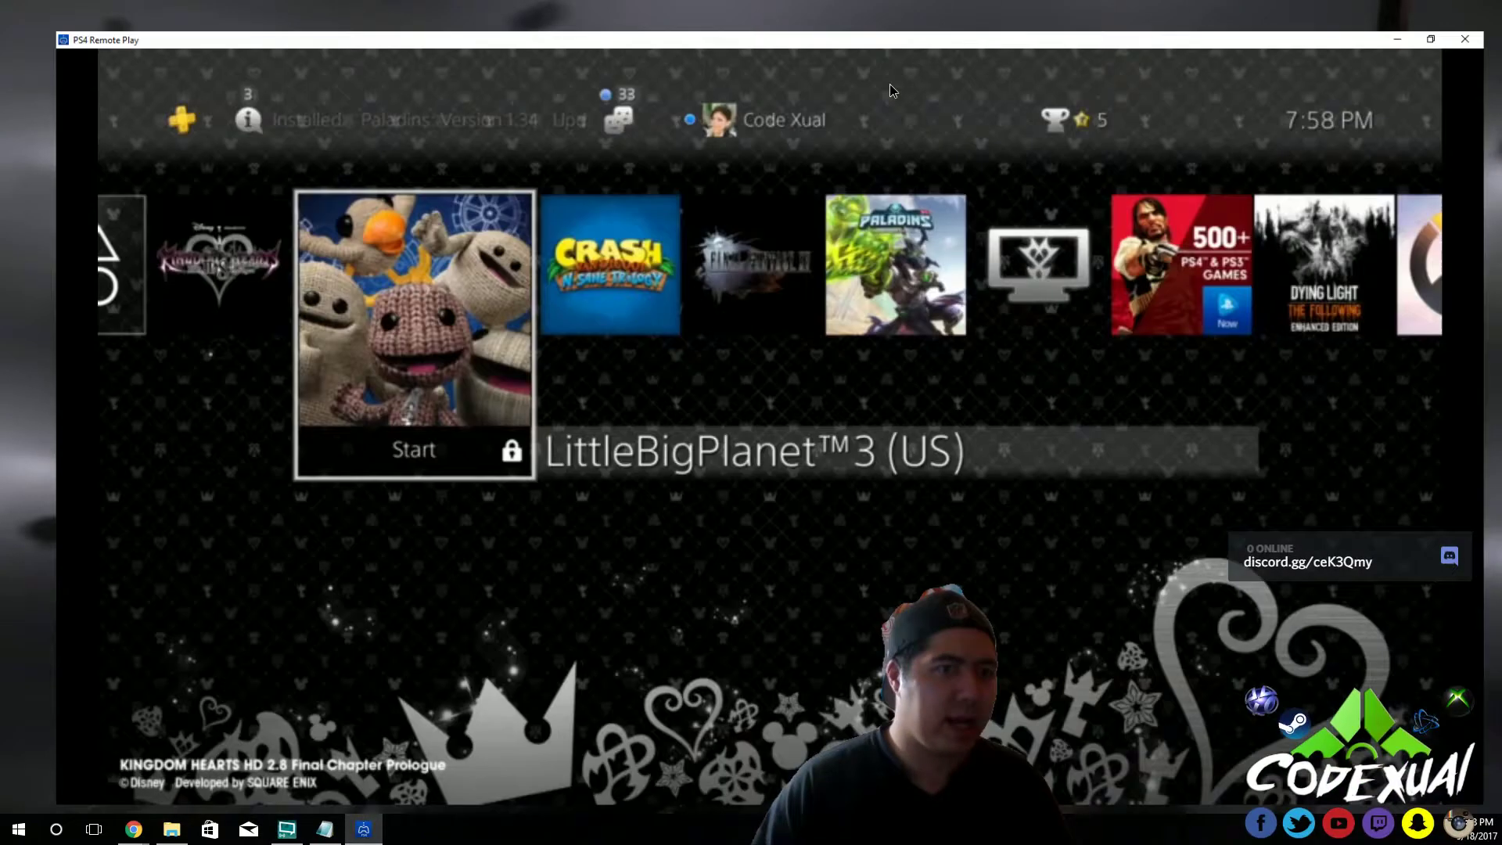
key("Right")
key("Right")
key("Right")
key("Right")
key("Right")
key("Right")
key("Right")
key("Right")
key("Right")
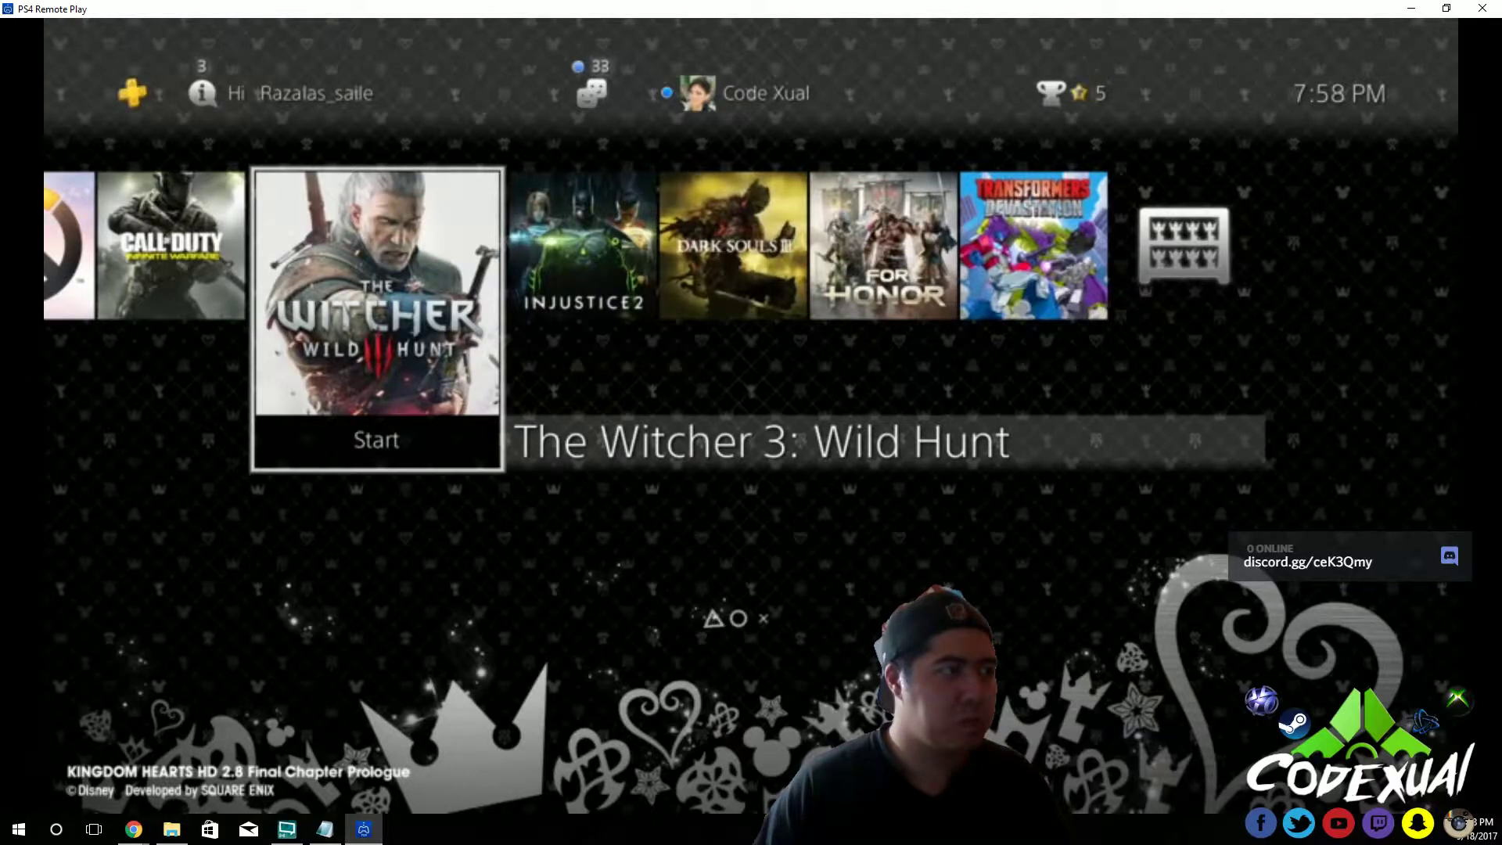
Browse the home row beyond The Witcher 3: Wild Hunt and back to Call of Duty: Infinite Warfare
key("Right")
key("Right")
key("Right")
key("Right")
key("Left")
key("Left")
key("Left")
key("Left")
key("Left")
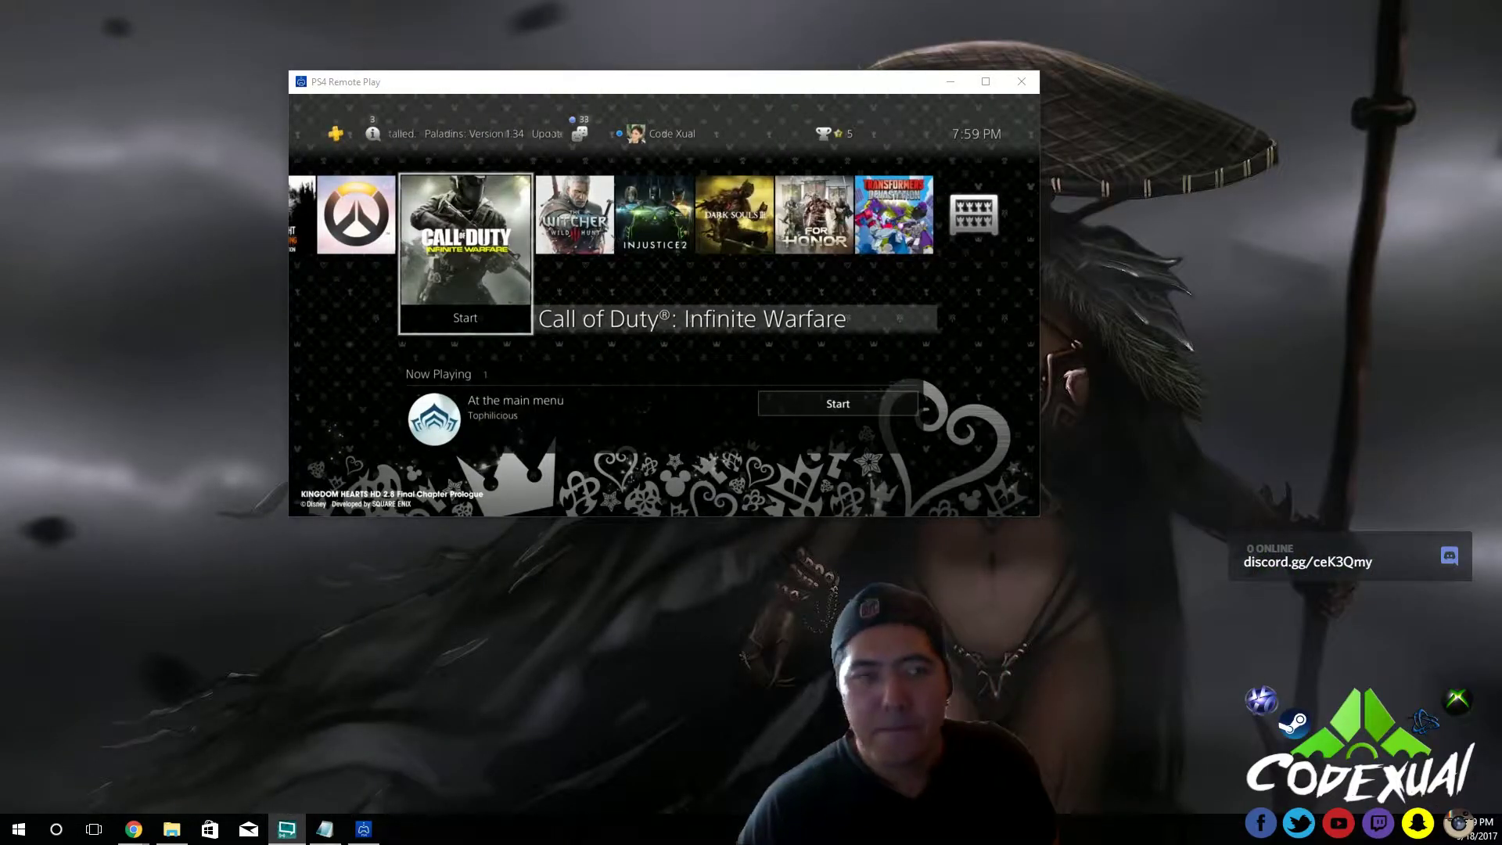
Maximize the PS4 Remote Play window again and move along the home row from Call of Duty: Infinite Warfare to Overwatch: Origins Edition
double_click(682, 84)
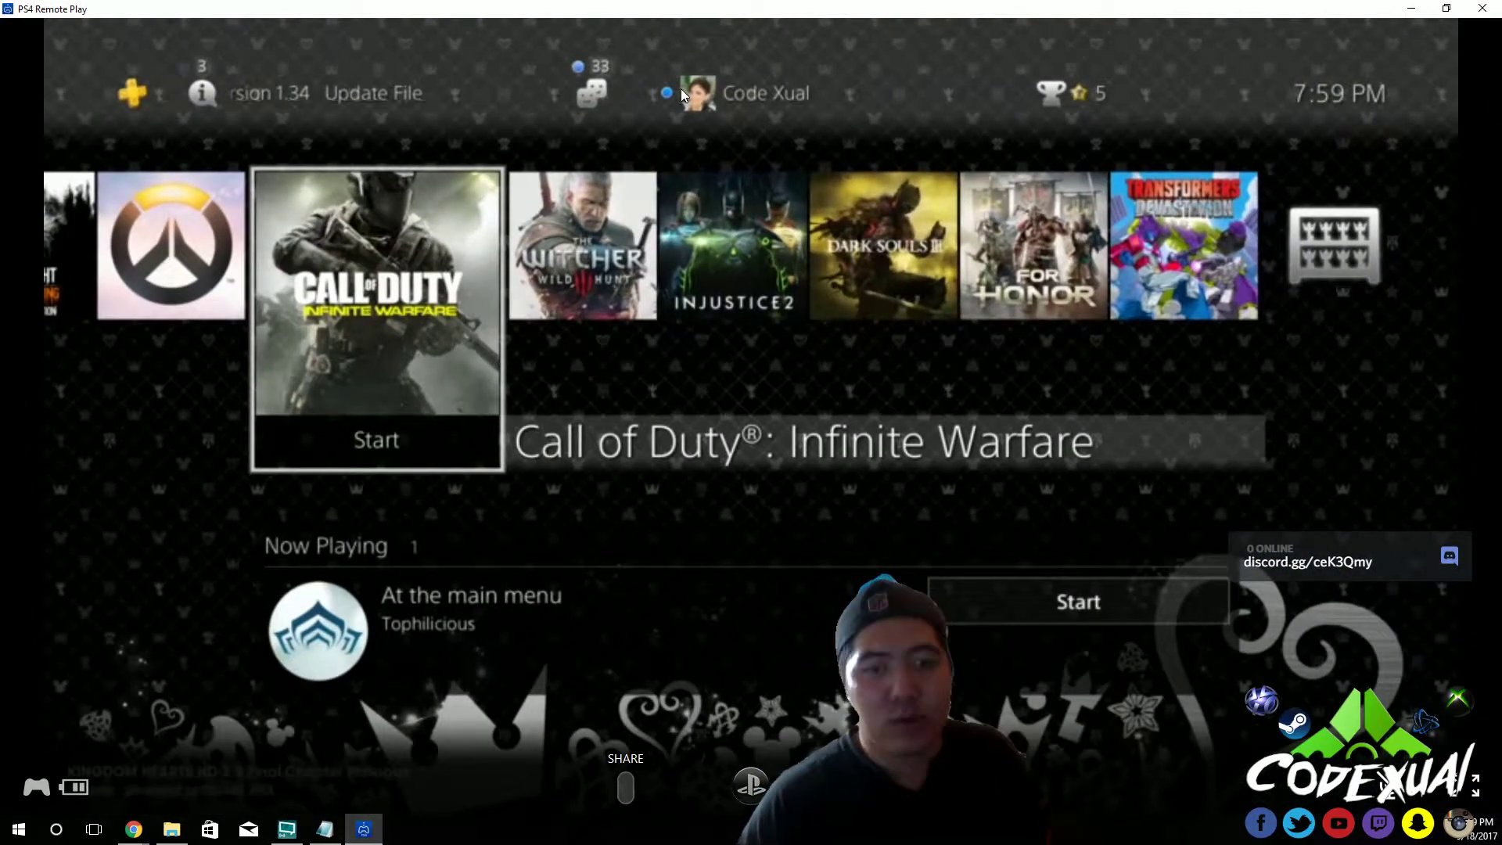
key("Left")
key("Right")
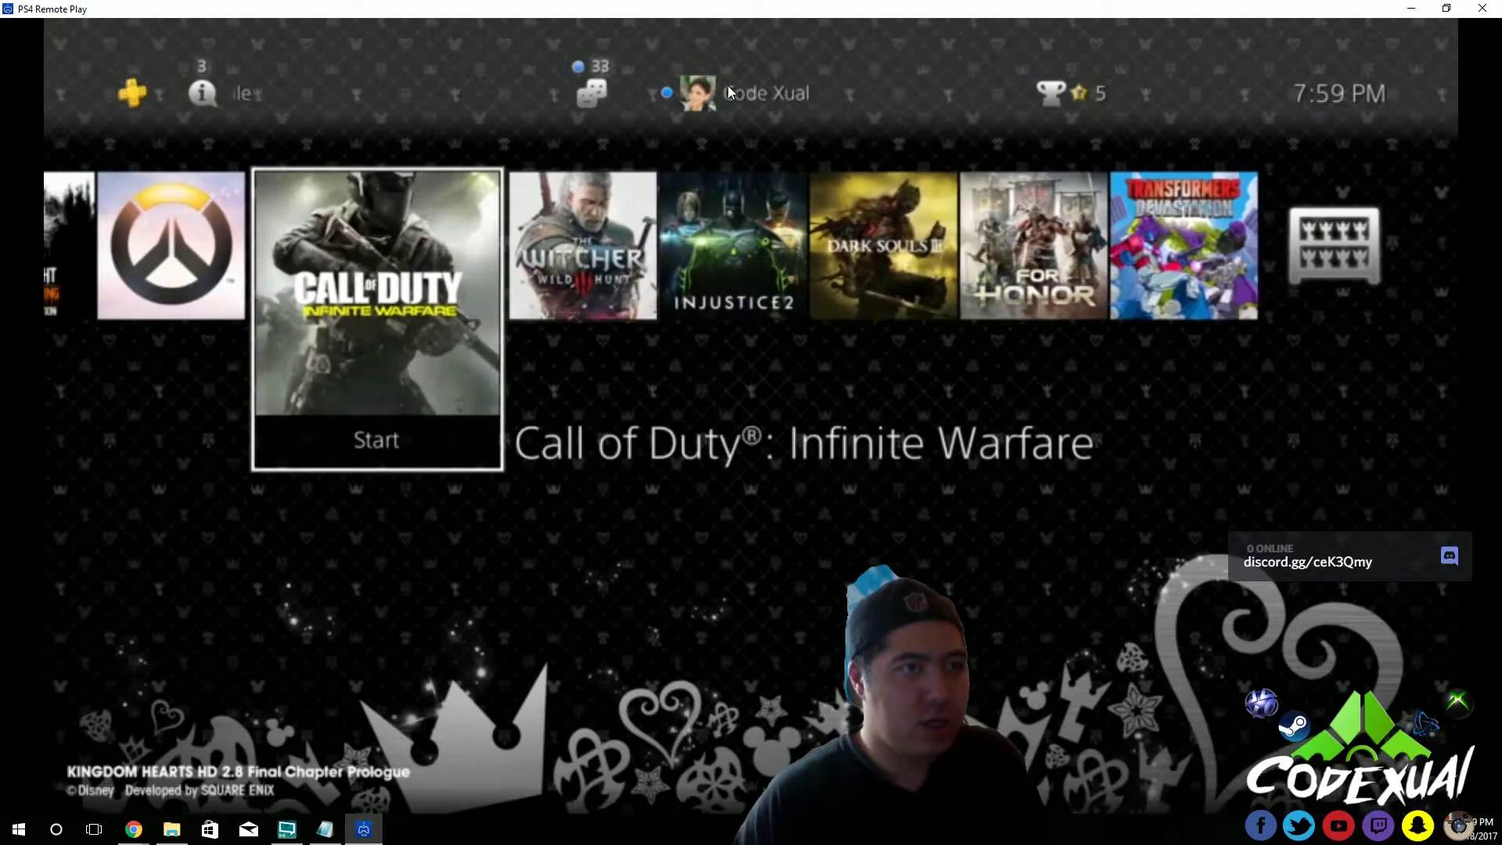
key("Left")
mouse_move(690, 8)
left_mouse_down()
mouse_move(711, 52)
mouse_move(683, 1)
left_mouse_up()
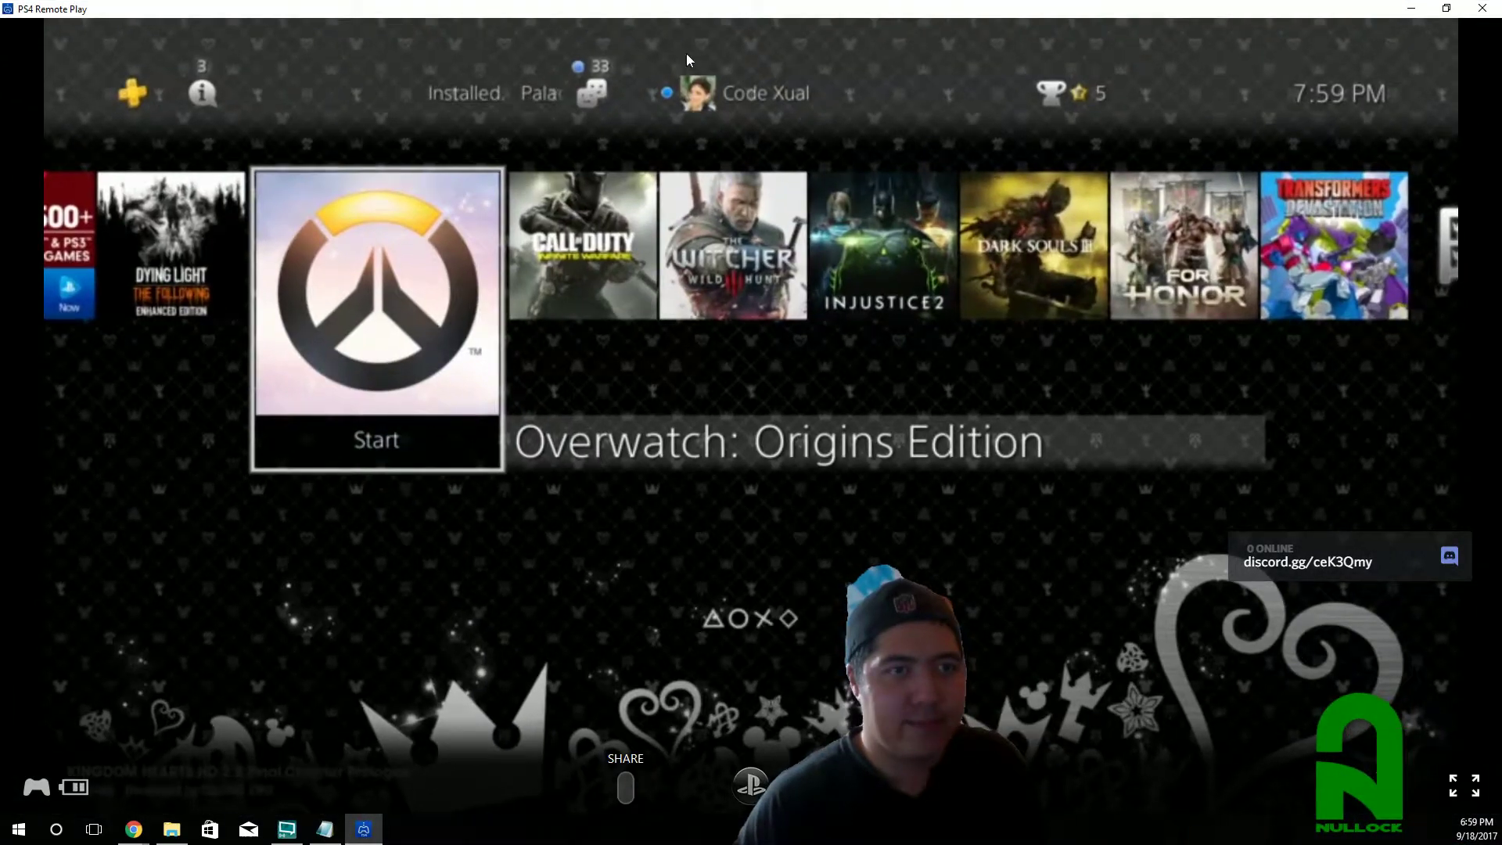
Browse the home row from Overwatch: Origins Edition to Injustice 2 and back to The Witcher 3: Wild Hunt
key("Right")
key("Right")
key("Right")
key("Right")
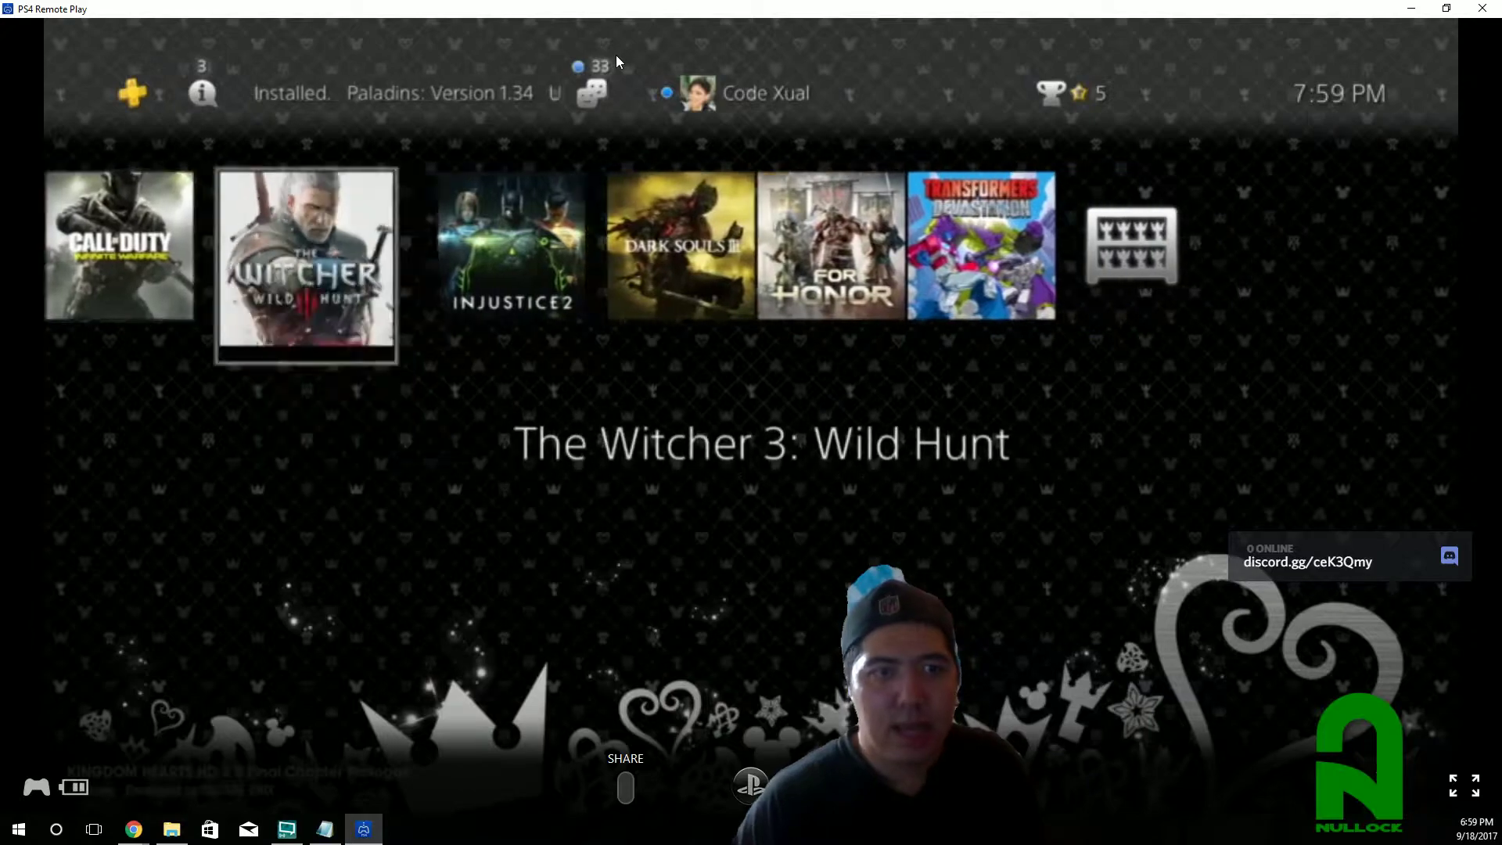
key("Right")
key("Left")
key("Left")
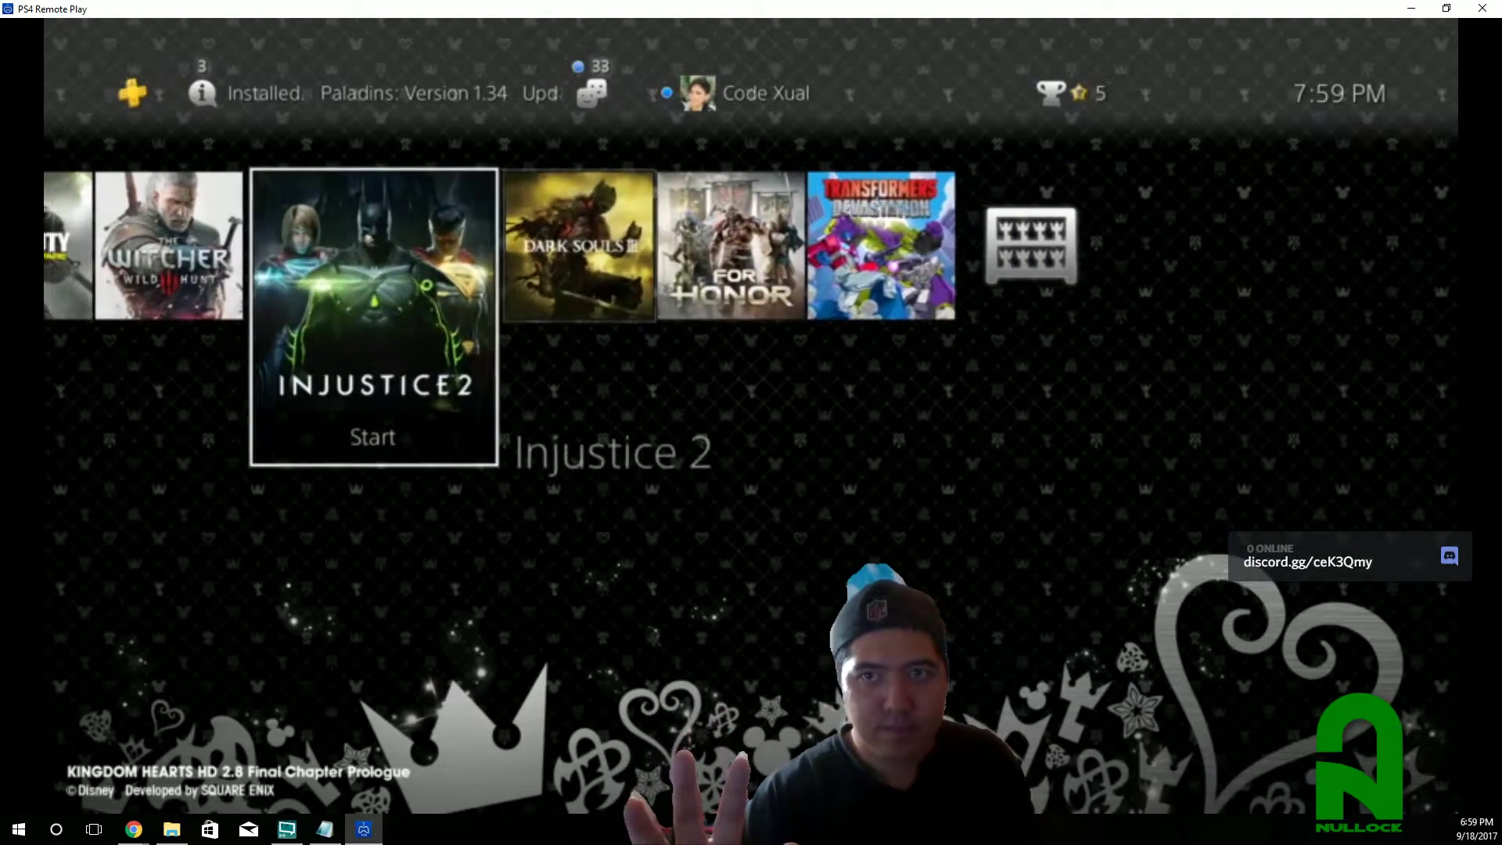
key("Left")
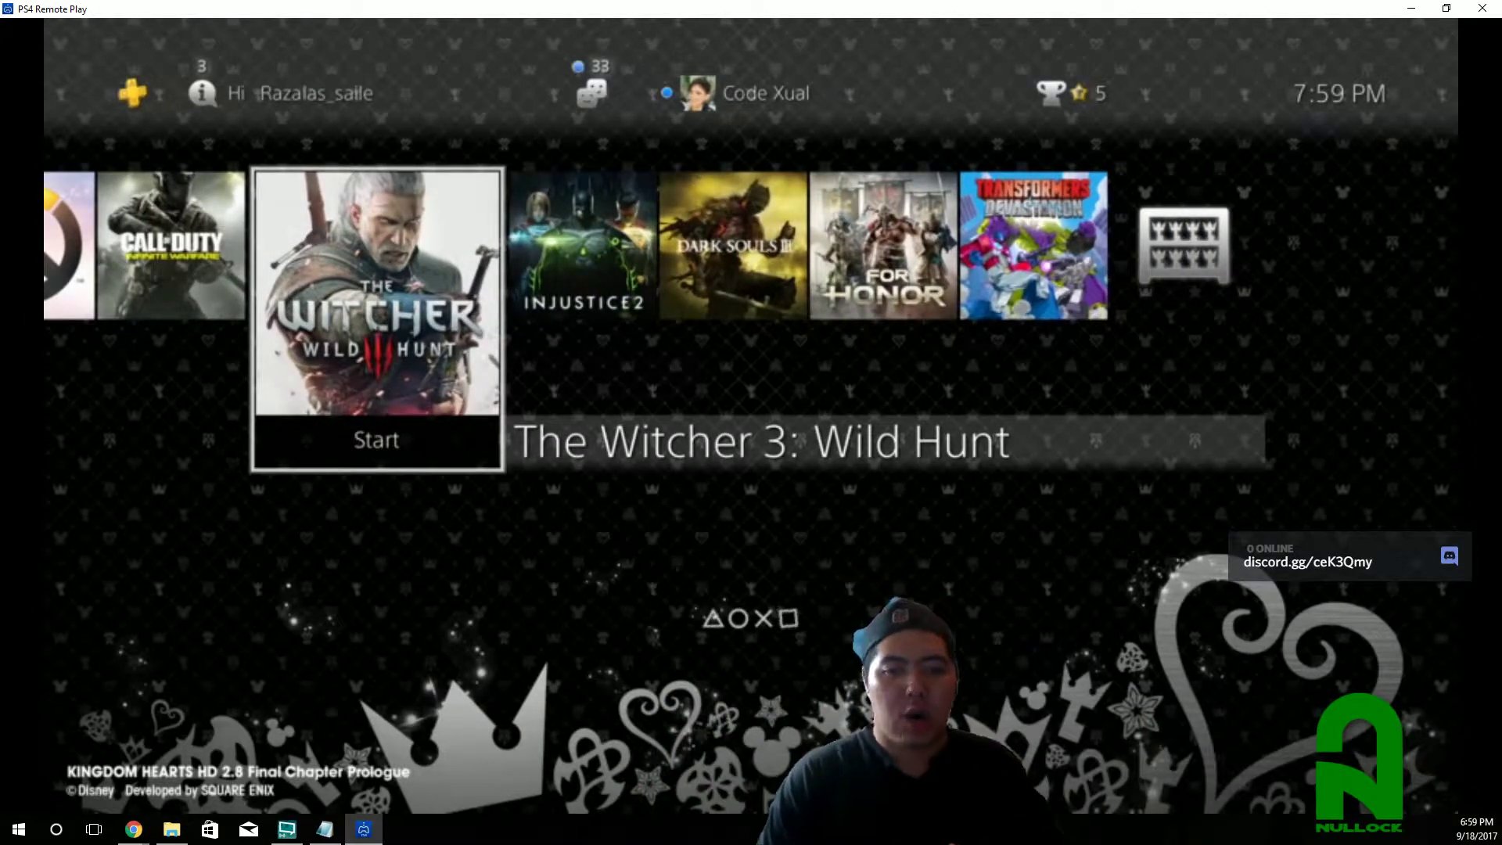